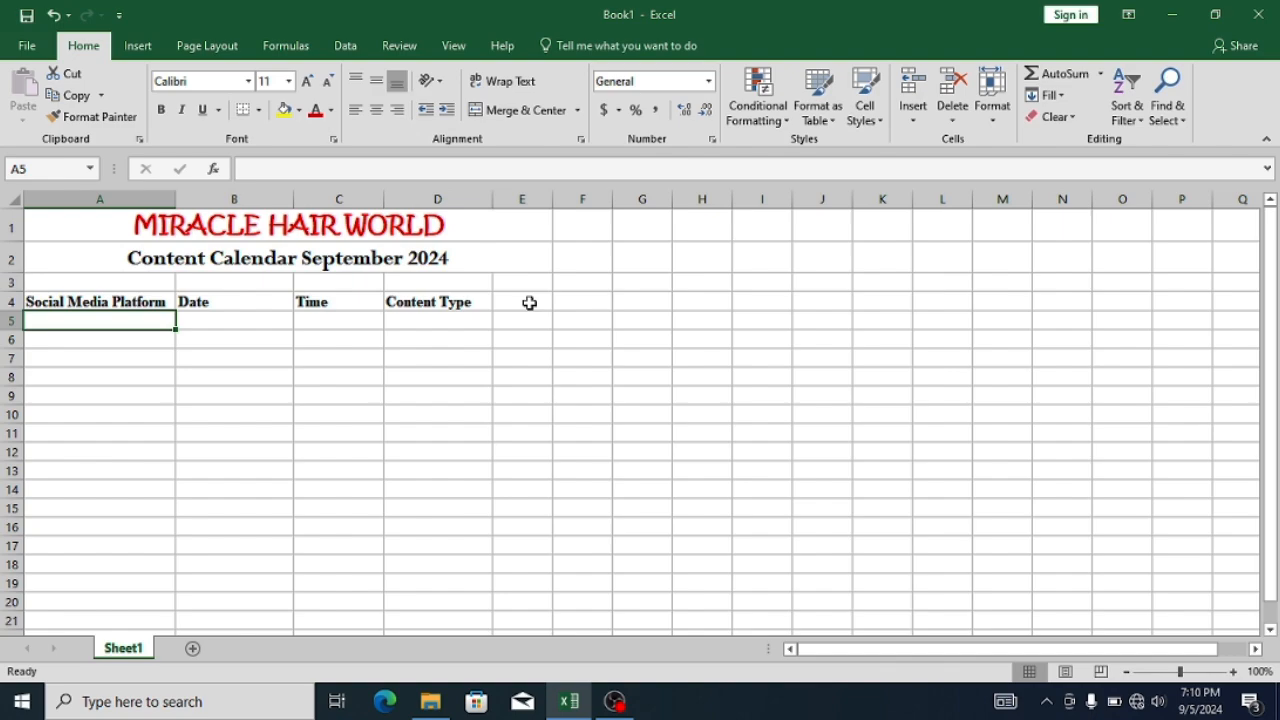
- Add the column headings Resources in E4 and Objective in F4, beside Content Type
{"action": "type", "text": "Re"}
{"action": "key", "text": "BackSpace"}
{"action": "key", "text": "BackSpace"}
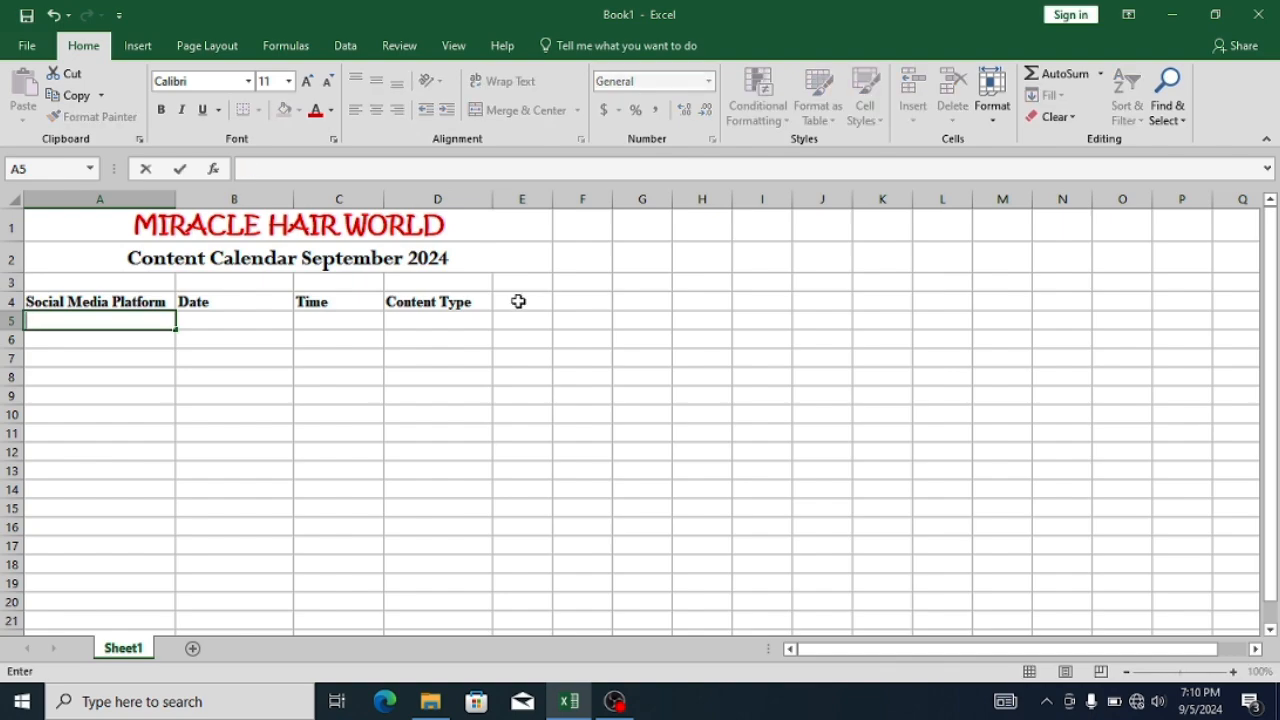
{"action": "left_click", "coordinate": [518, 301]}
{"action": "type", "text": "Resources"}
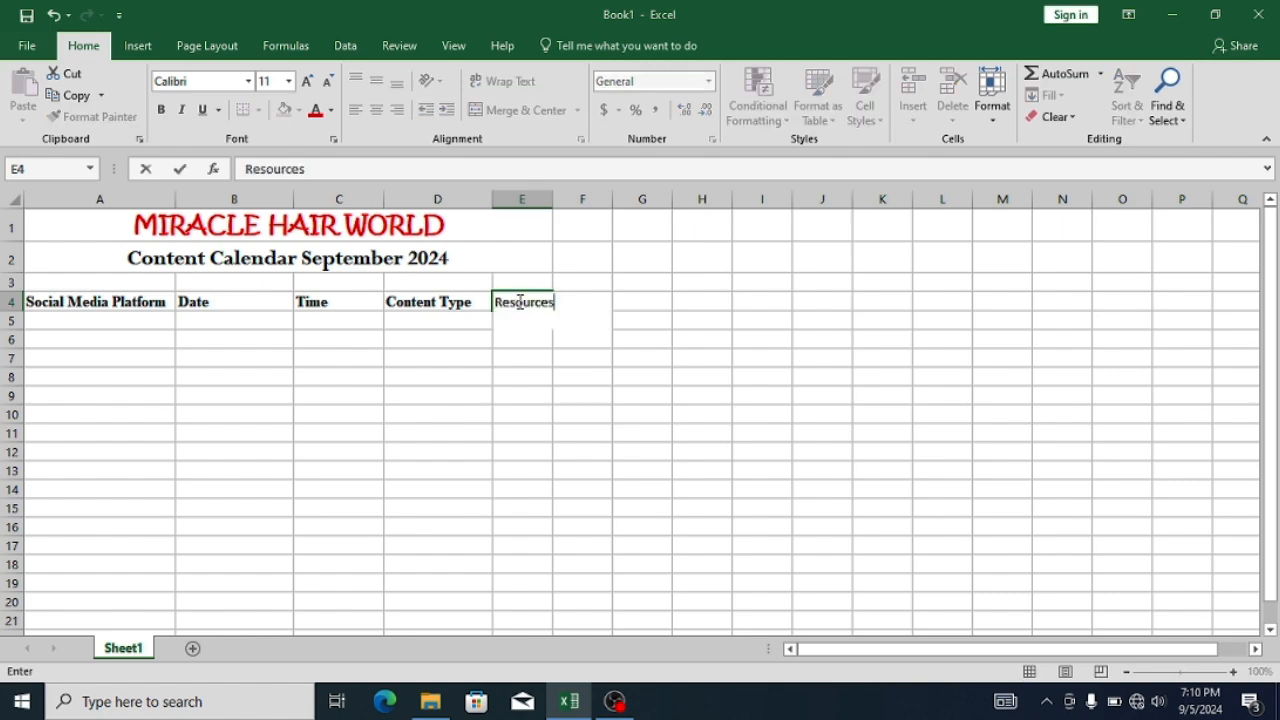
{"action": "key", "text": "Tab"}
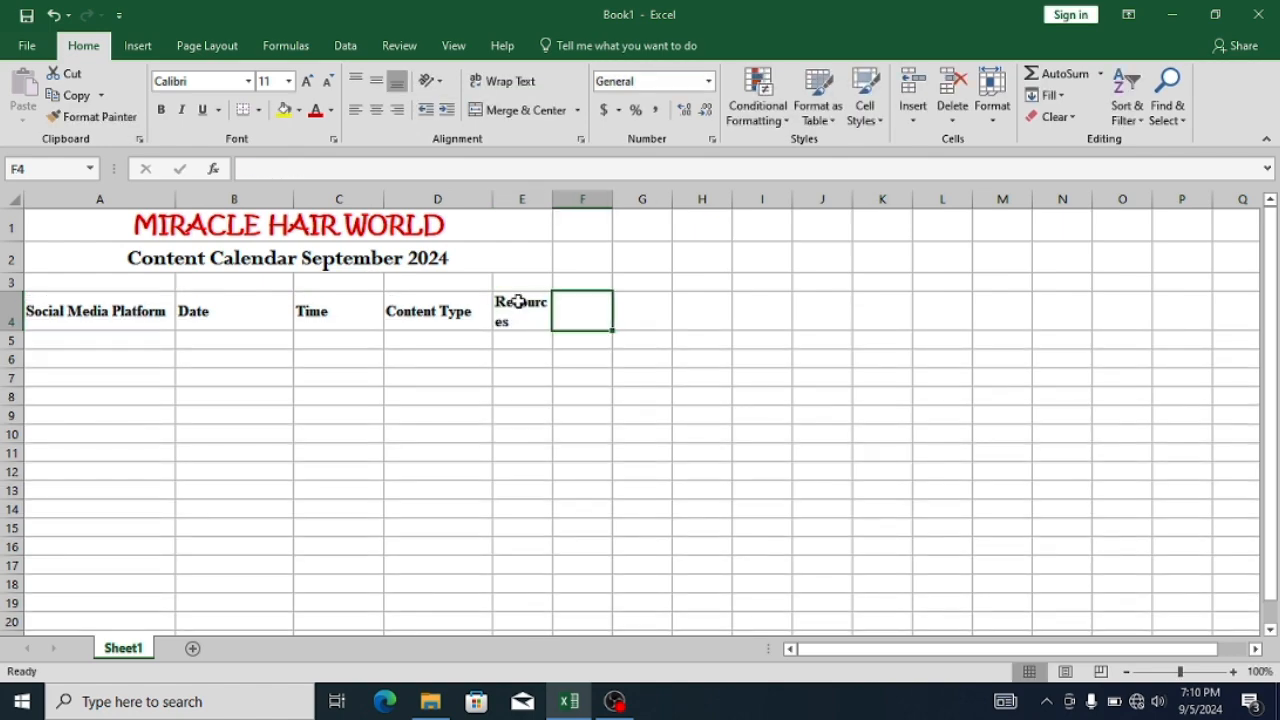
{"action": "type", "text": "Objective"}
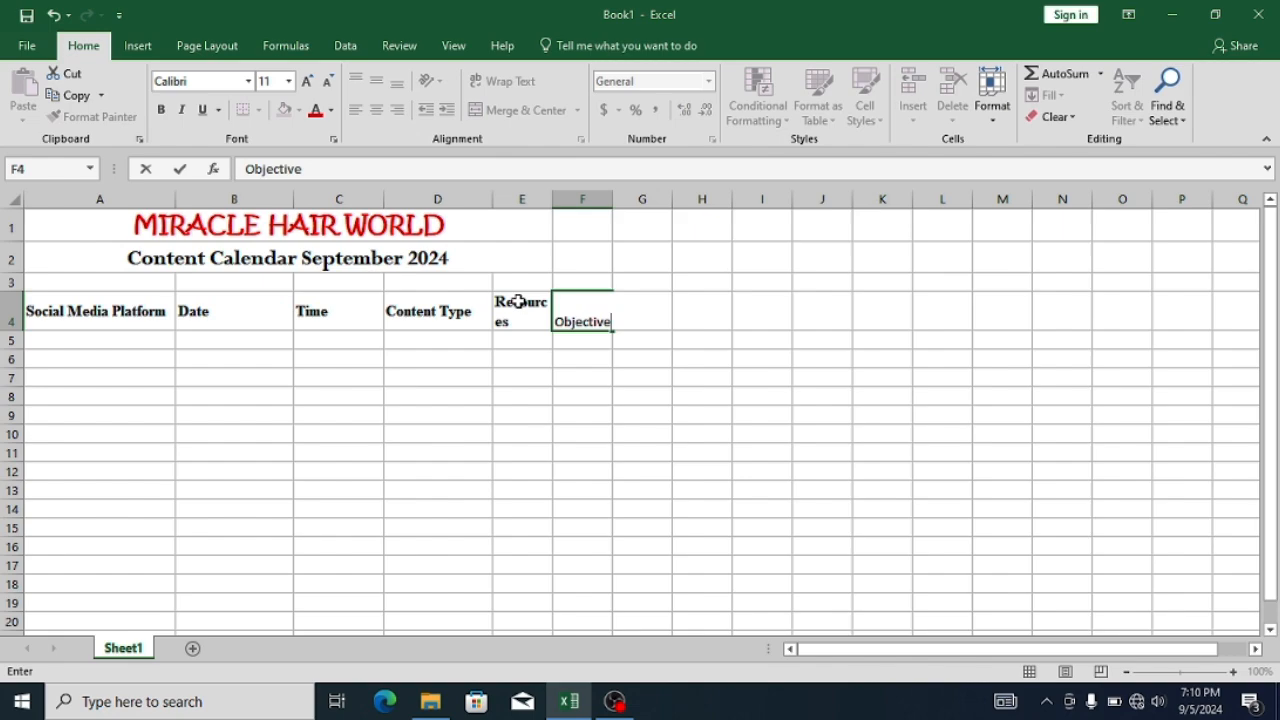
{"action": "key", "text": "Return"}
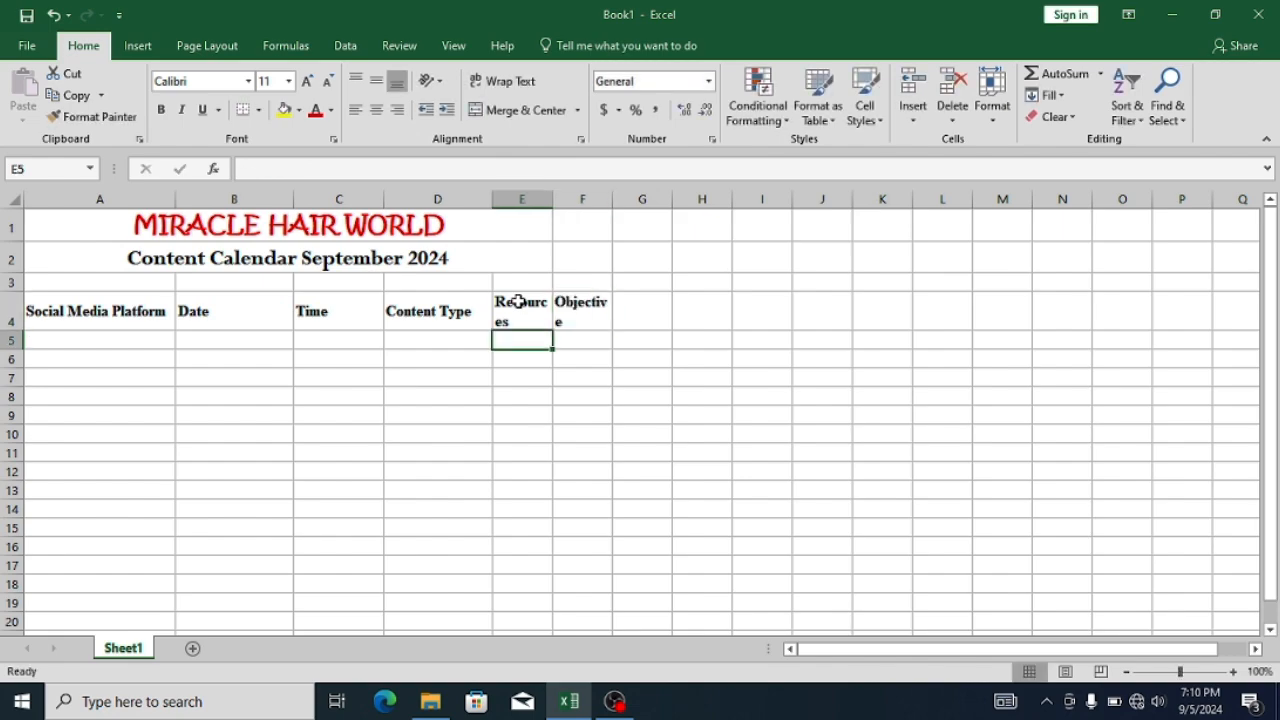
- Widen columns E and F so the Resources and Objective headings each fit on one line
{"action": "left_click", "coordinate": [515, 305]}
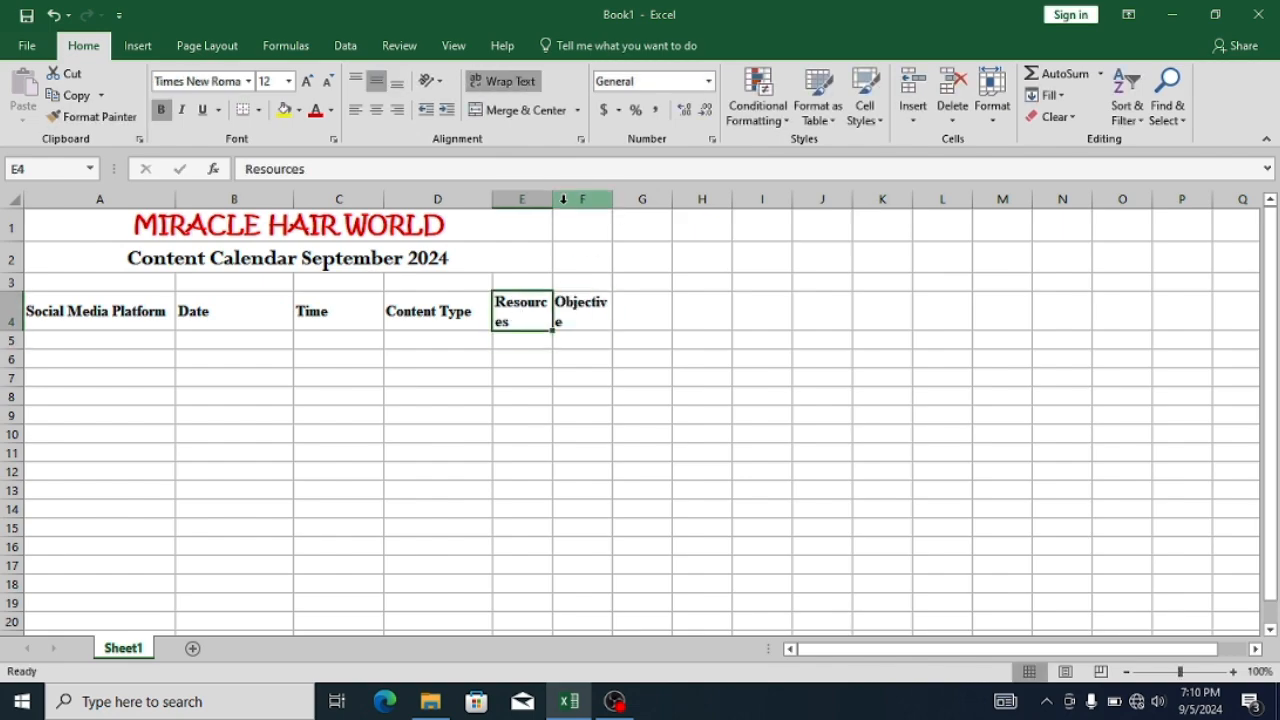
{"action": "left_click_drag", "start_coordinate": [547, 204], "coordinate": [569, 201]}
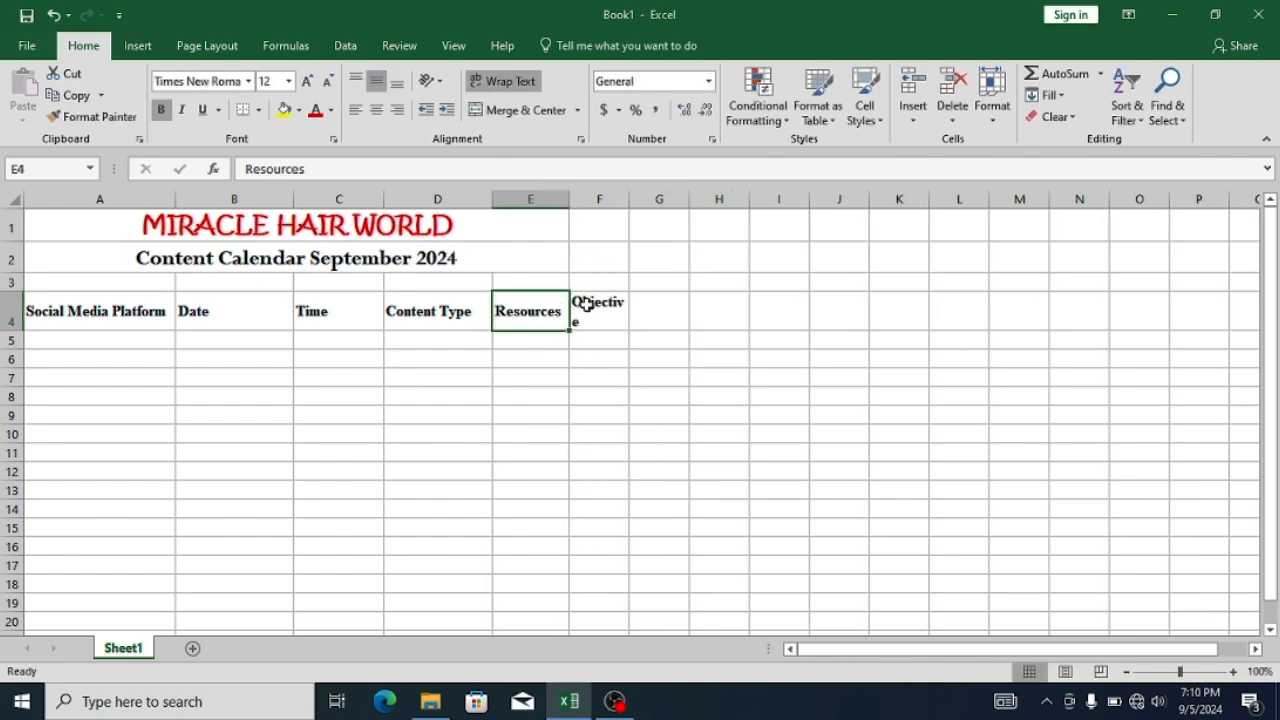
{"action": "left_click", "coordinate": [580, 304]}
{"action": "left_click", "coordinate": [593, 378]}
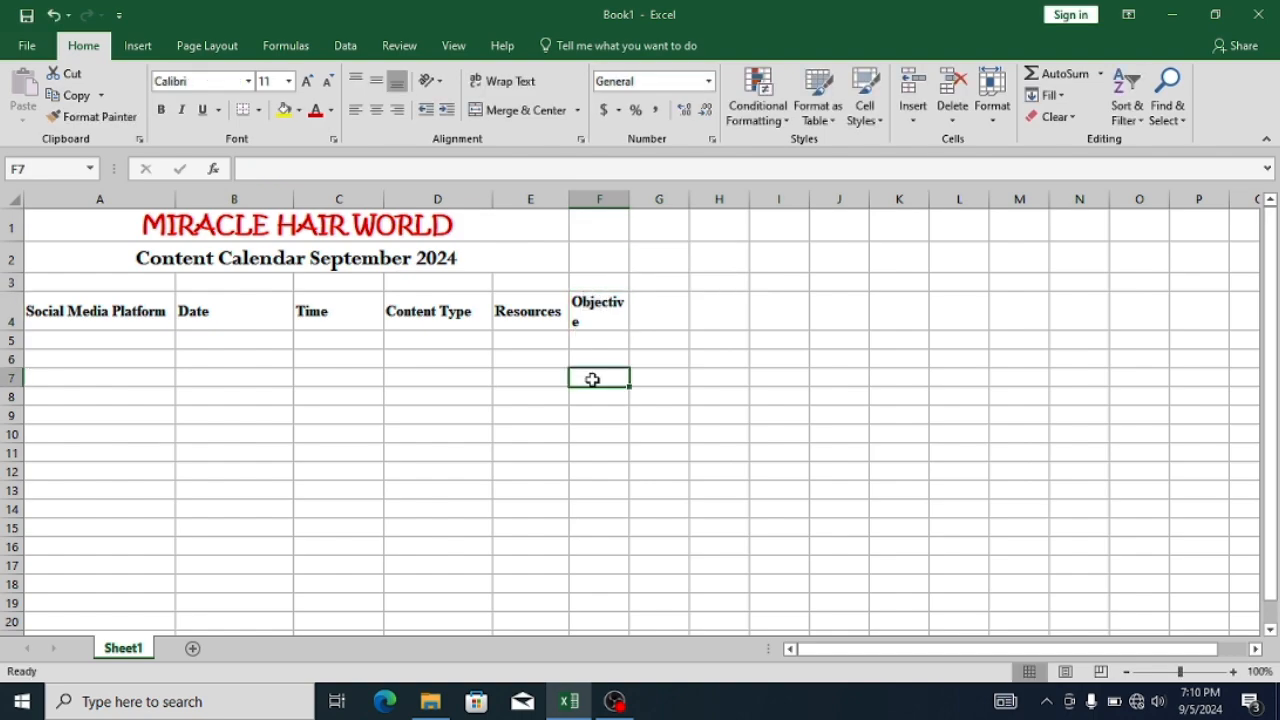
{"action": "left_click", "coordinate": [610, 311]}
{"action": "left_click_drag", "start_coordinate": [629, 202], "coordinate": [635, 202]}
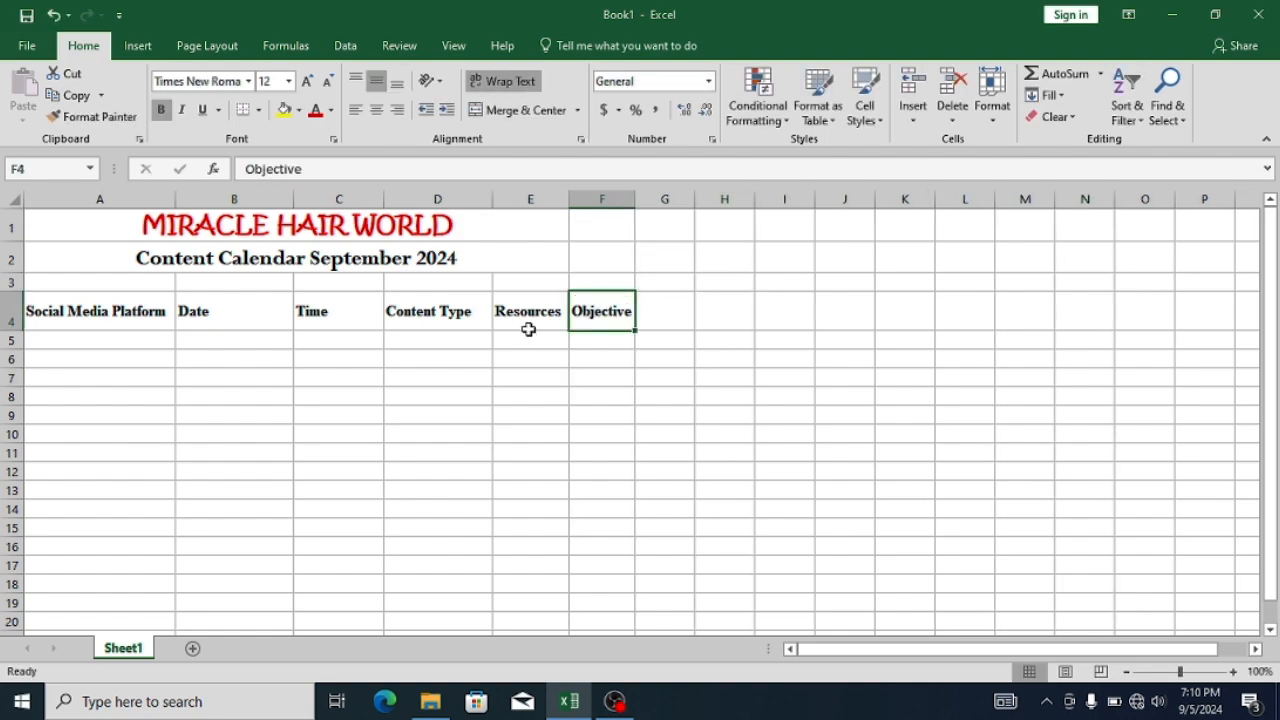
- Clear the Resources and Objective headings from cells E4:F4
{"action": "left_click", "coordinate": [529, 331]}
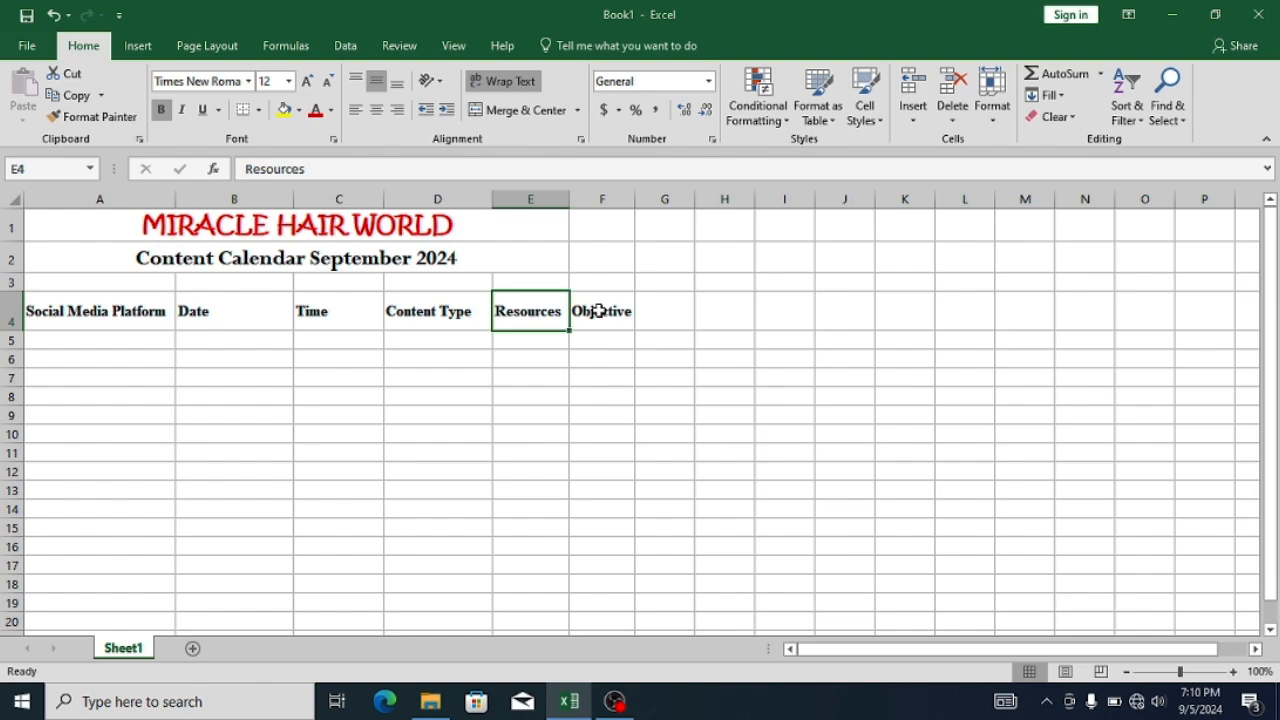
{"action": "left_click_drag", "start_coordinate": [597, 311], "coordinate": [528, 311]}
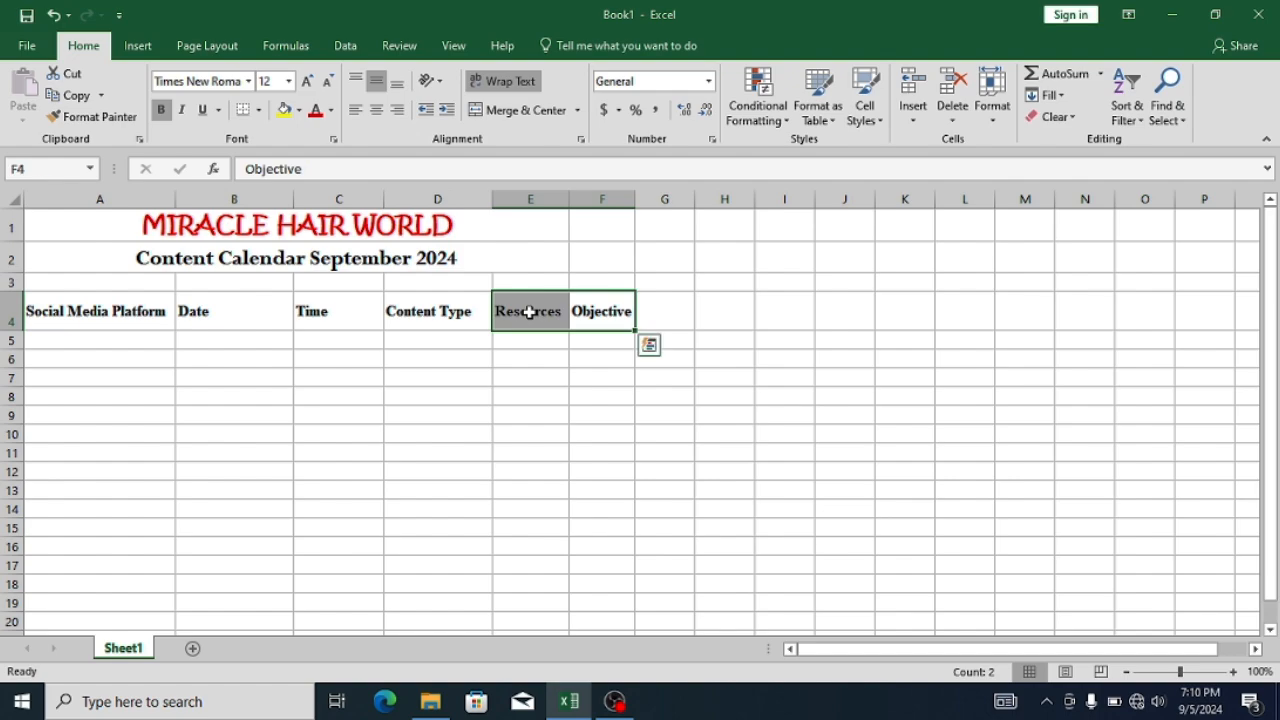
{"action": "key", "text": "Delete"}
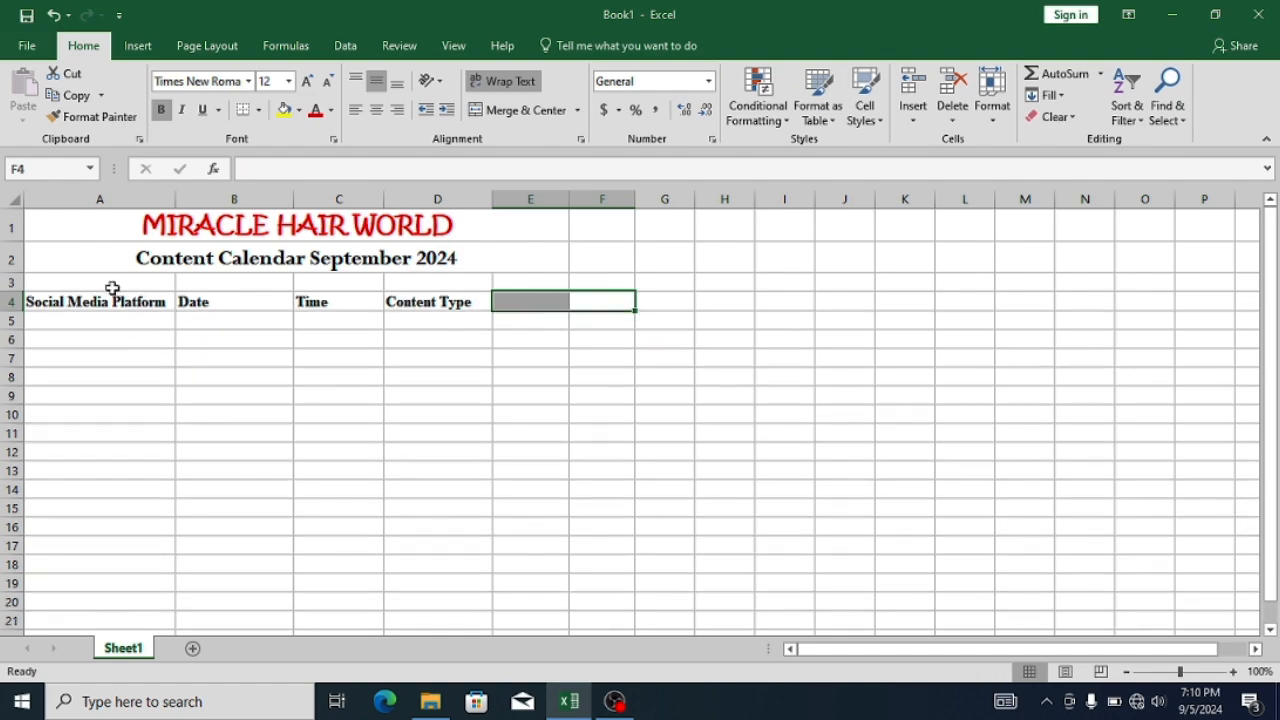
- Enter Facebook in A5 as the first social media platform
{"action": "left_click", "coordinate": [113, 320]}
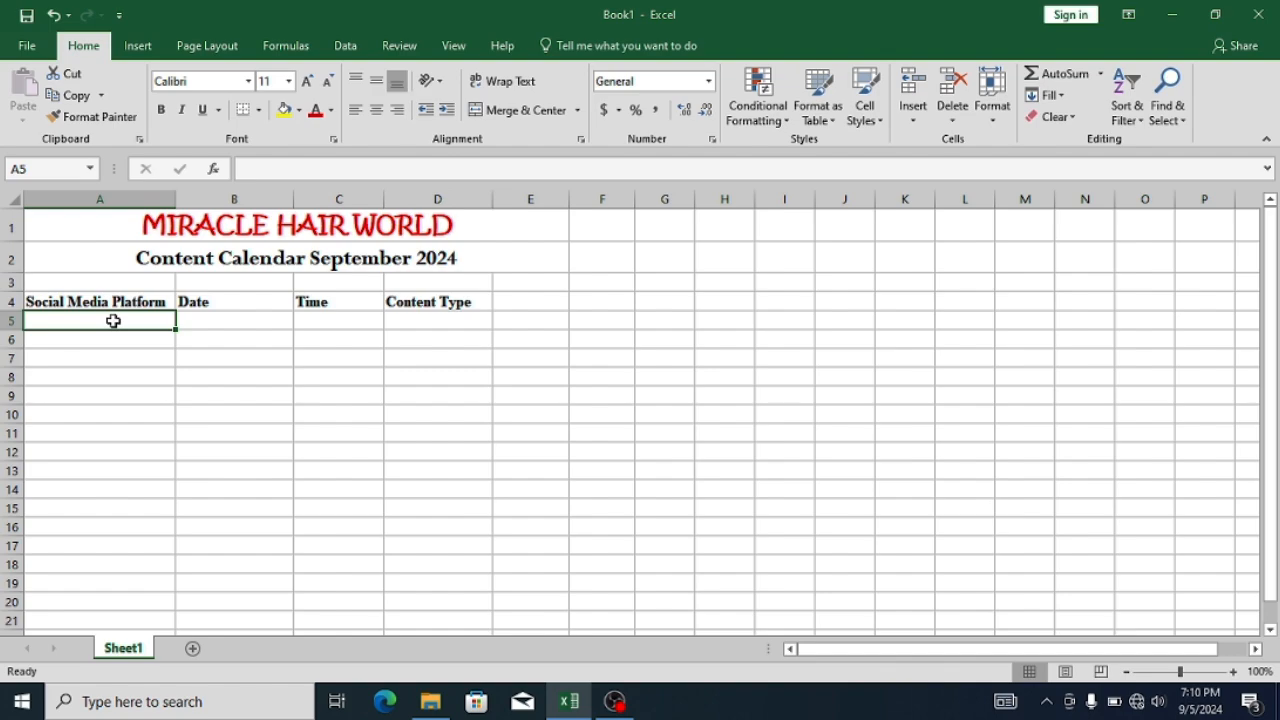
{"action": "type", "text": "Facebook"}
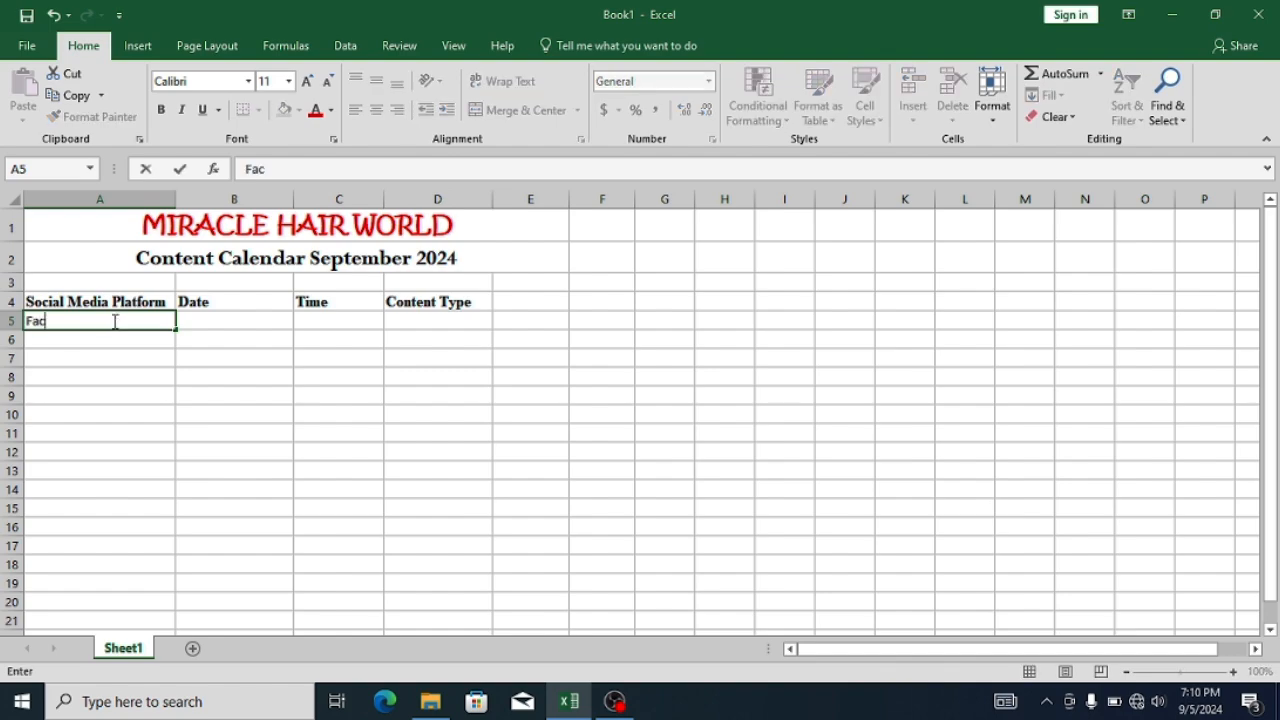
{"action": "key", "text": "Tab"}
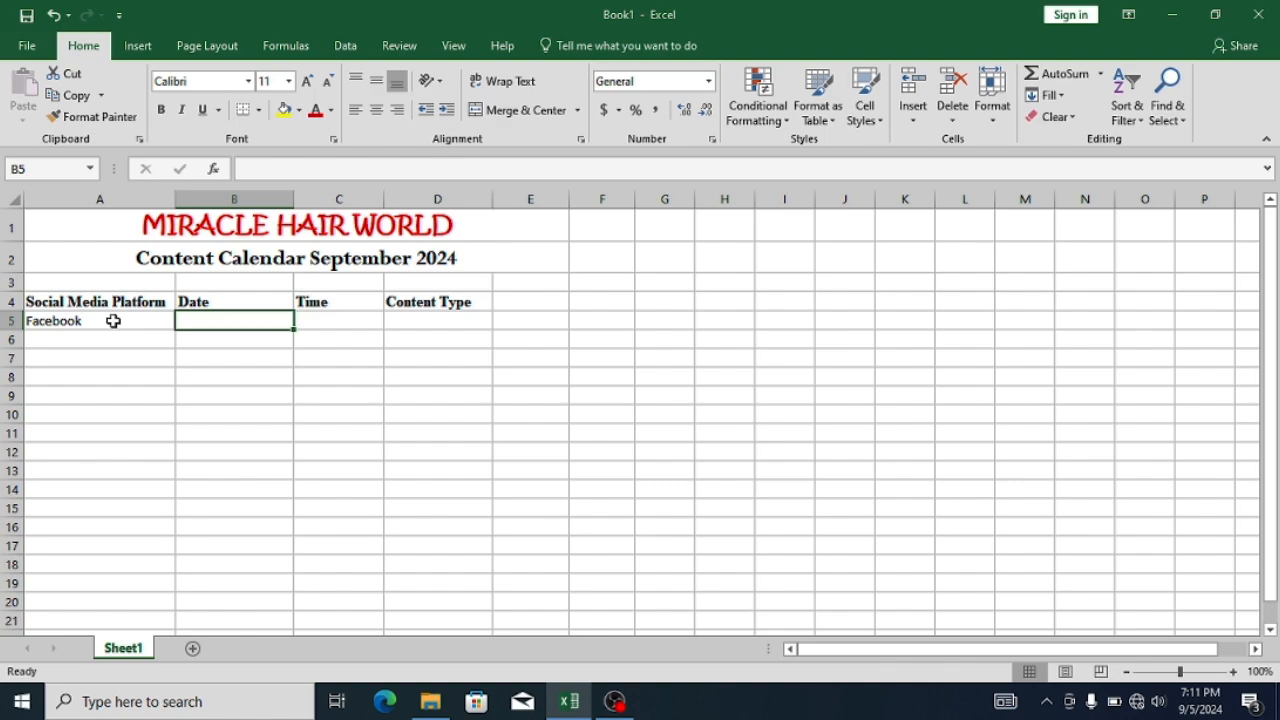
- Enter the date "Monday, 2nd September 2024" in B5 and wrap the text within the cell
{"action": "type", "text": "Monday"}
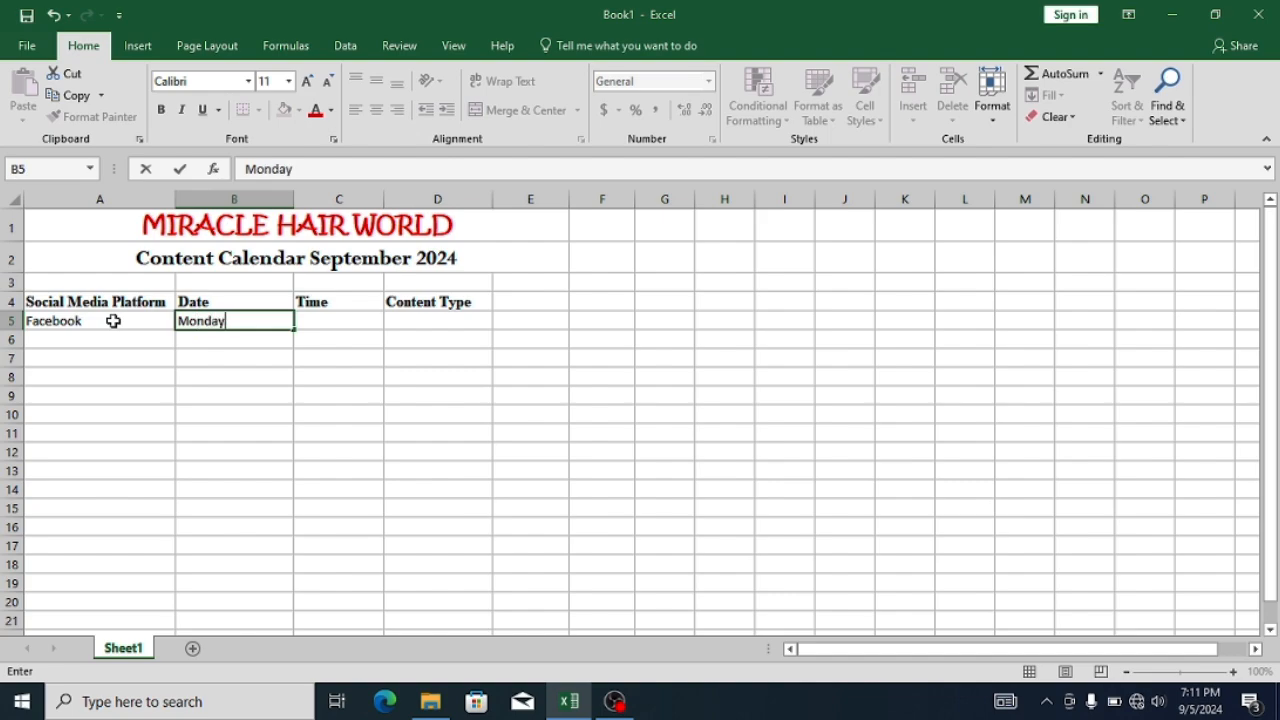
{"action": "type", "text": ", 2nd se"}
{"action": "key", "text": "BackSpace"}
{"action": "key", "text": "BackSpace"}
{"action": "type", "text": "Sesp"}
{"action": "key", "text": "BackSpace"}
{"action": "key", "text": "BackSpace"}
{"action": "type", "text": "ptember"}
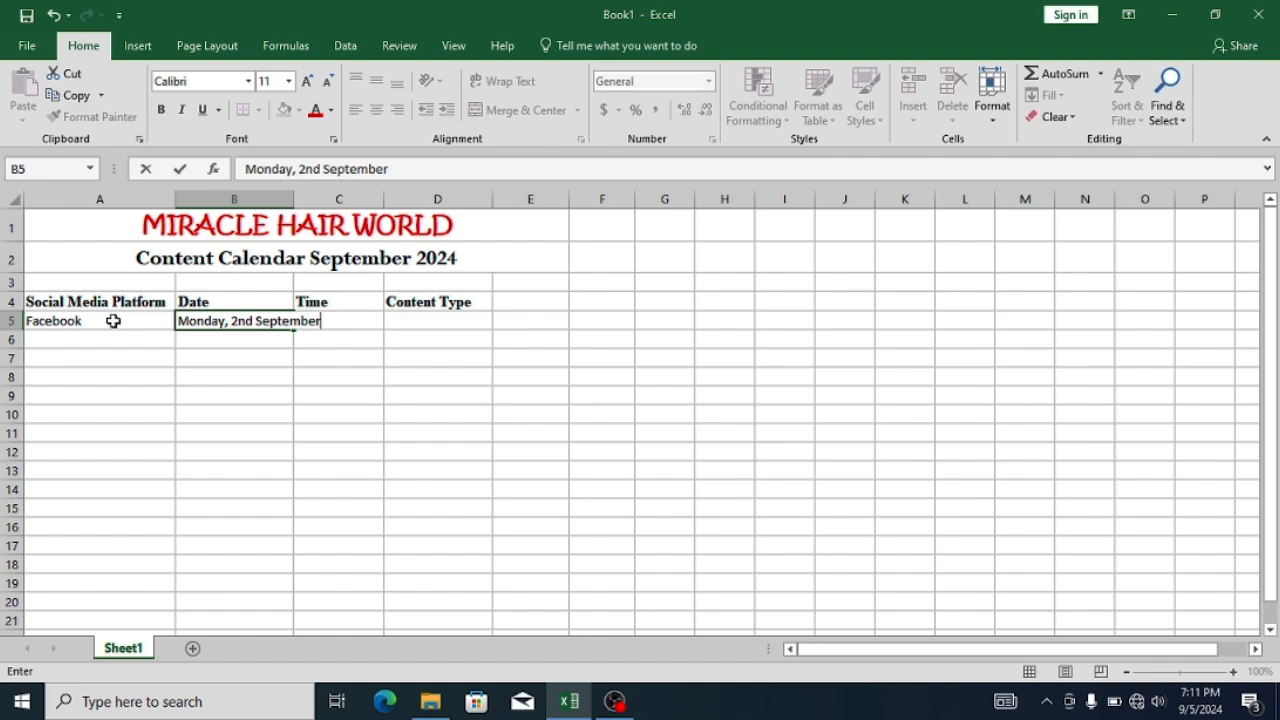
{"action": "type", "text": " 2024"}
{"action": "key", "text": "Return"}
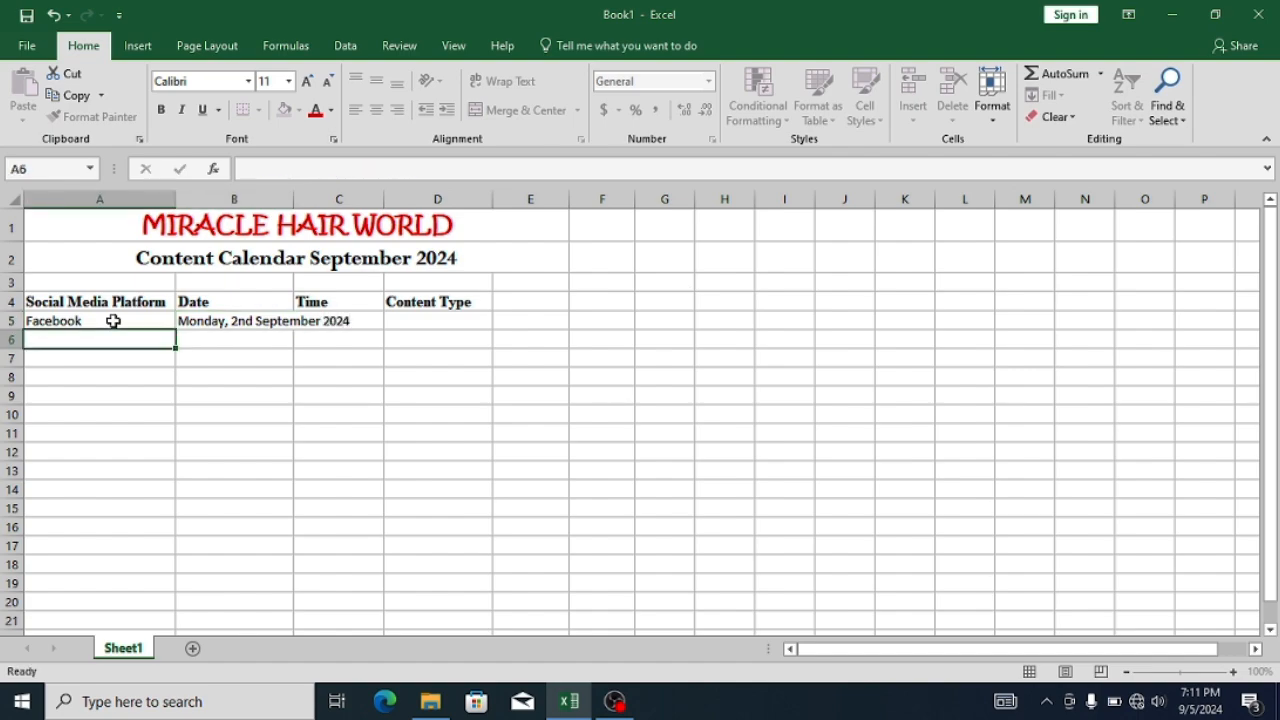
{"action": "left_click", "coordinate": [230, 323]}
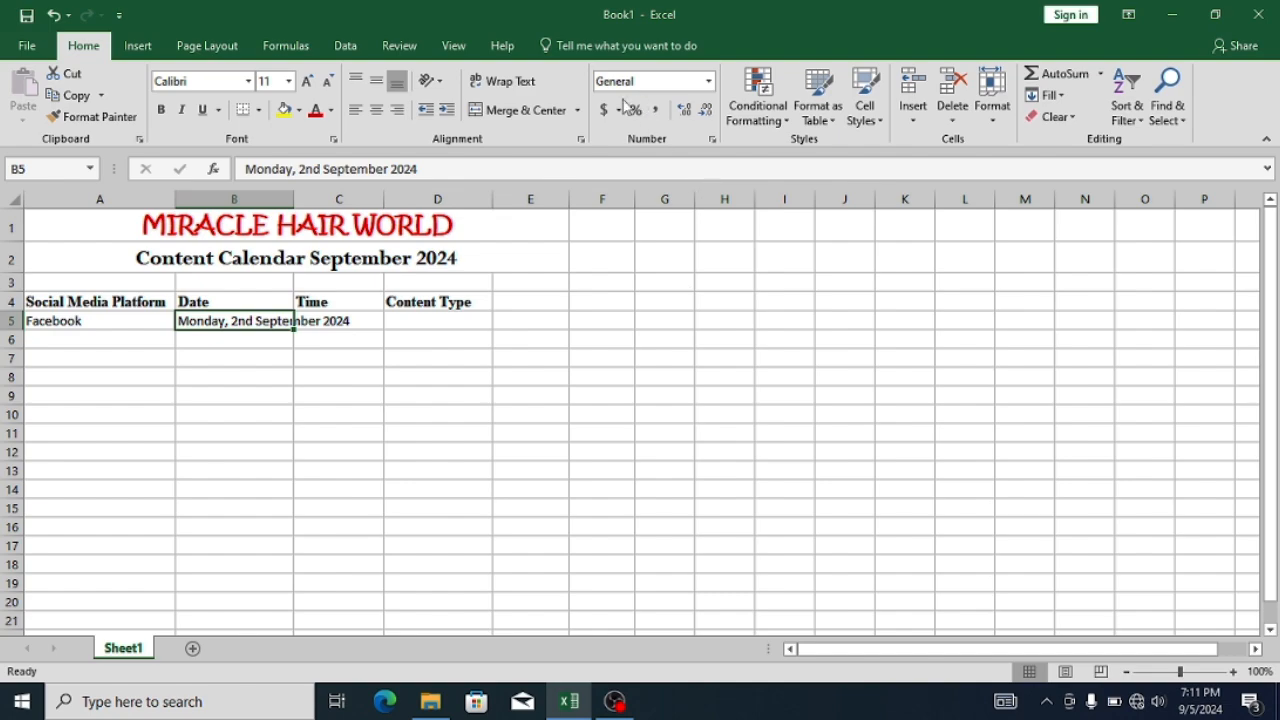
{"action": "left_click", "coordinate": [503, 86]}
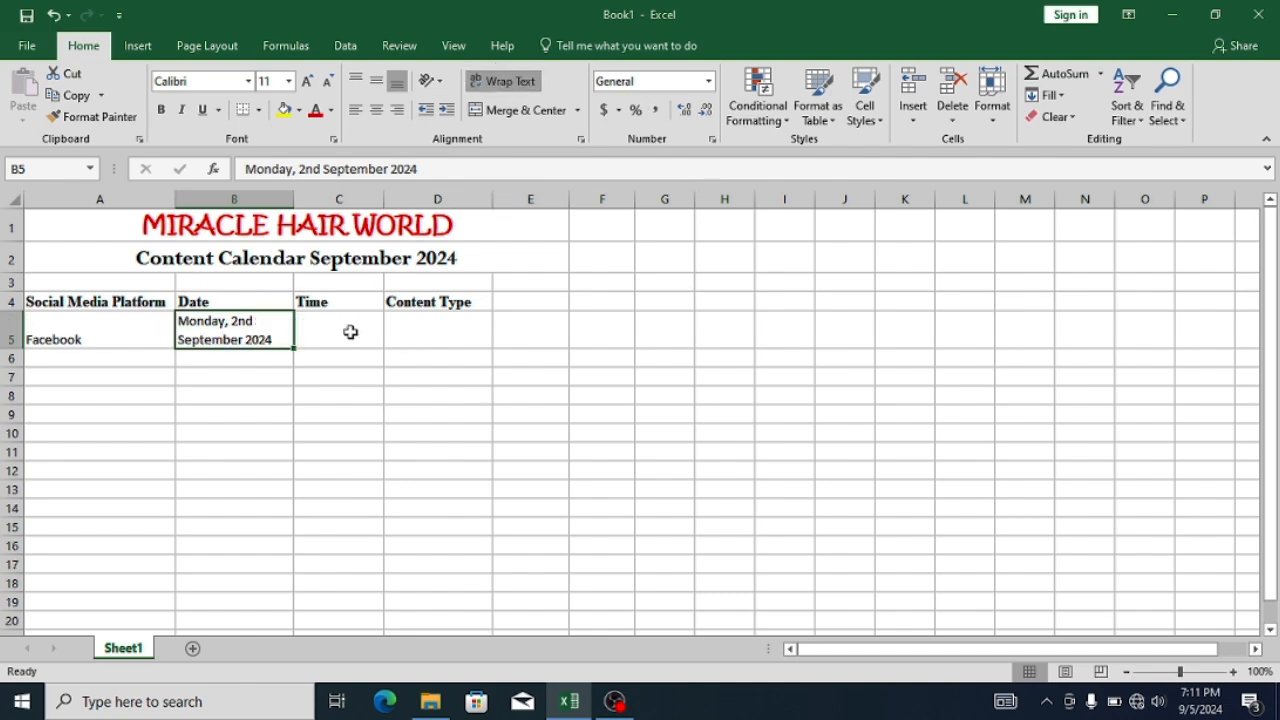
- Enter the dates "Monday, 9th September, 2024" in B6 and "Monday 16th September, 2024" in B7
{"action": "left_click", "coordinate": [269, 359]}
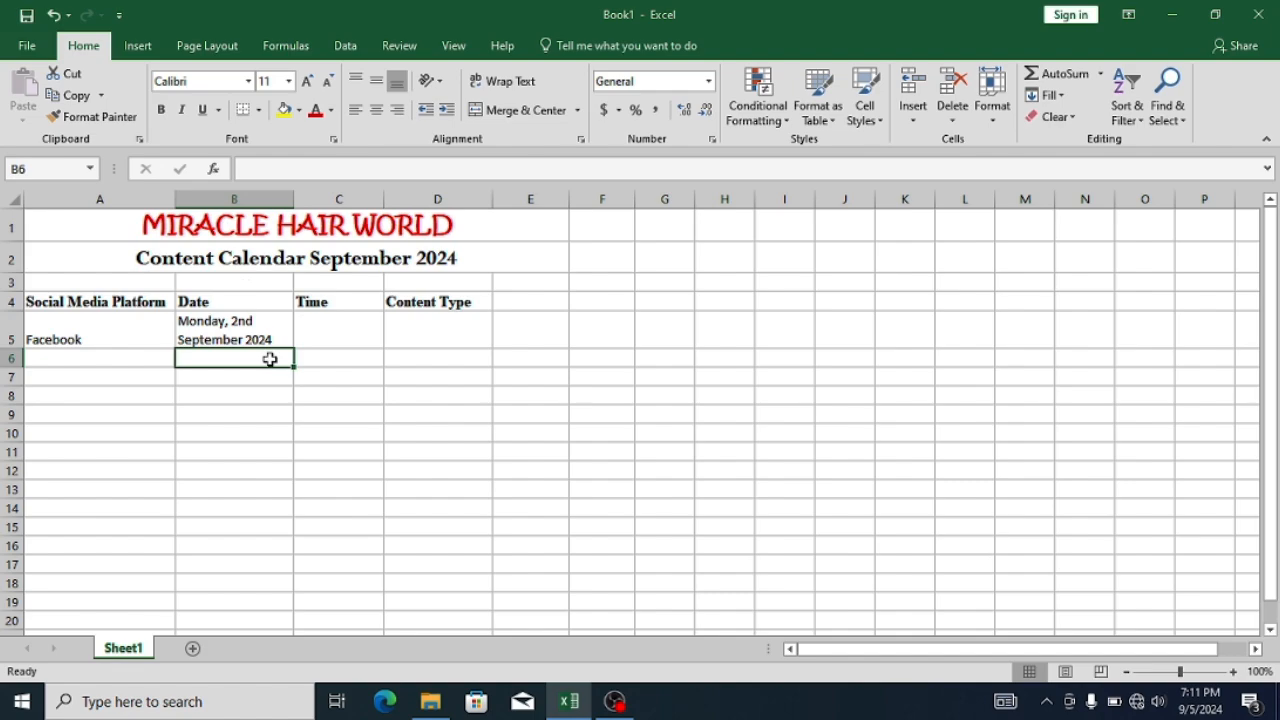
{"action": "type", "text": "Monday, 9t"}
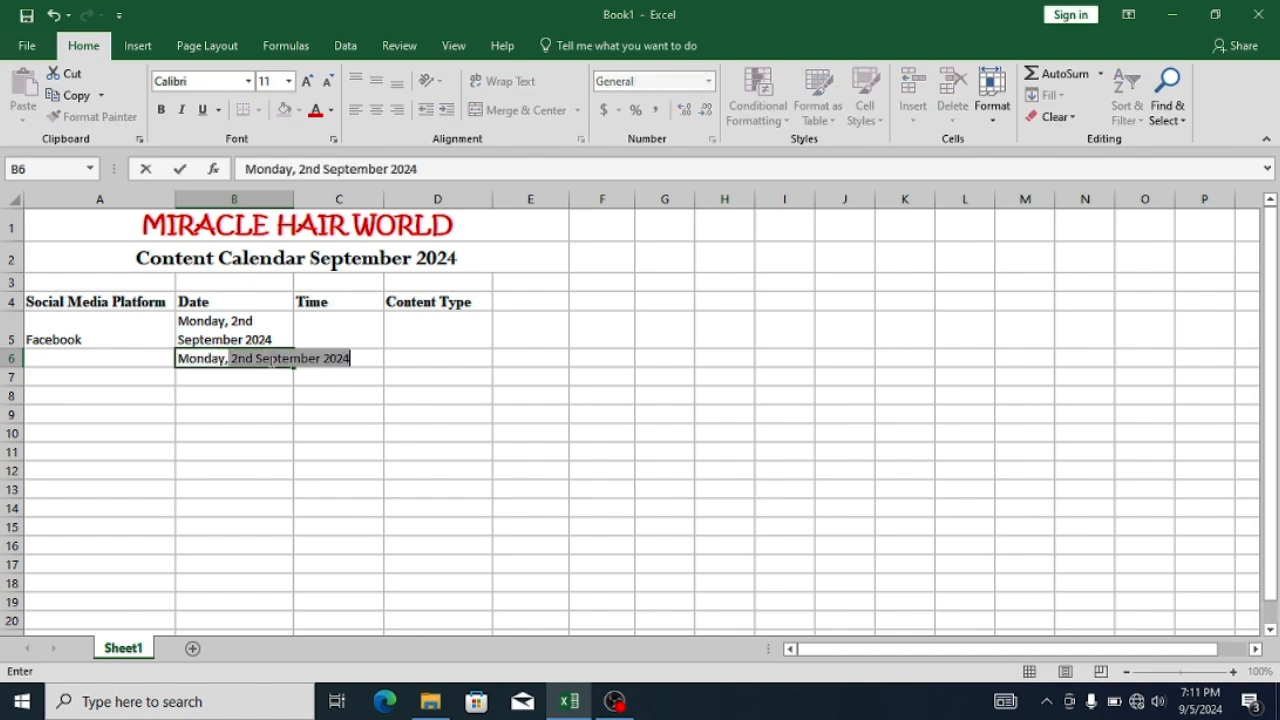
{"action": "type", "text": "h September, 2024"}
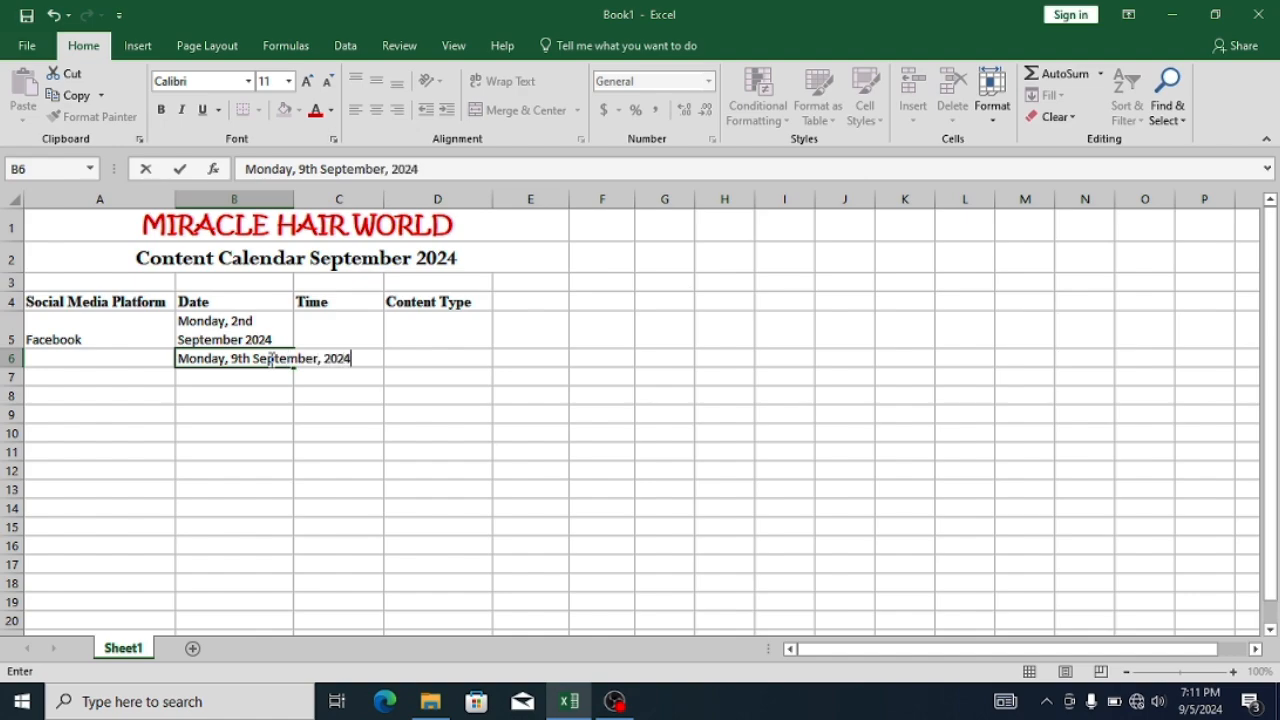
{"action": "key", "text": "Return"}
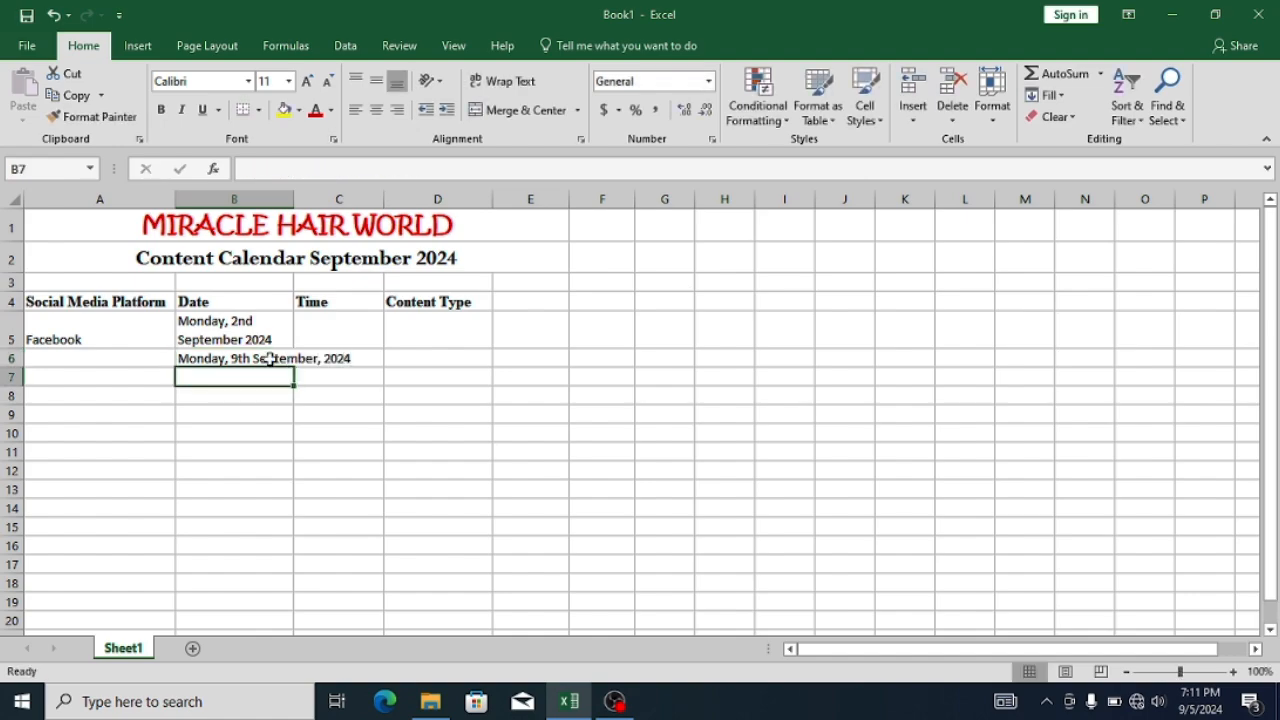
{"action": "type", "text": "Monday 16th"}
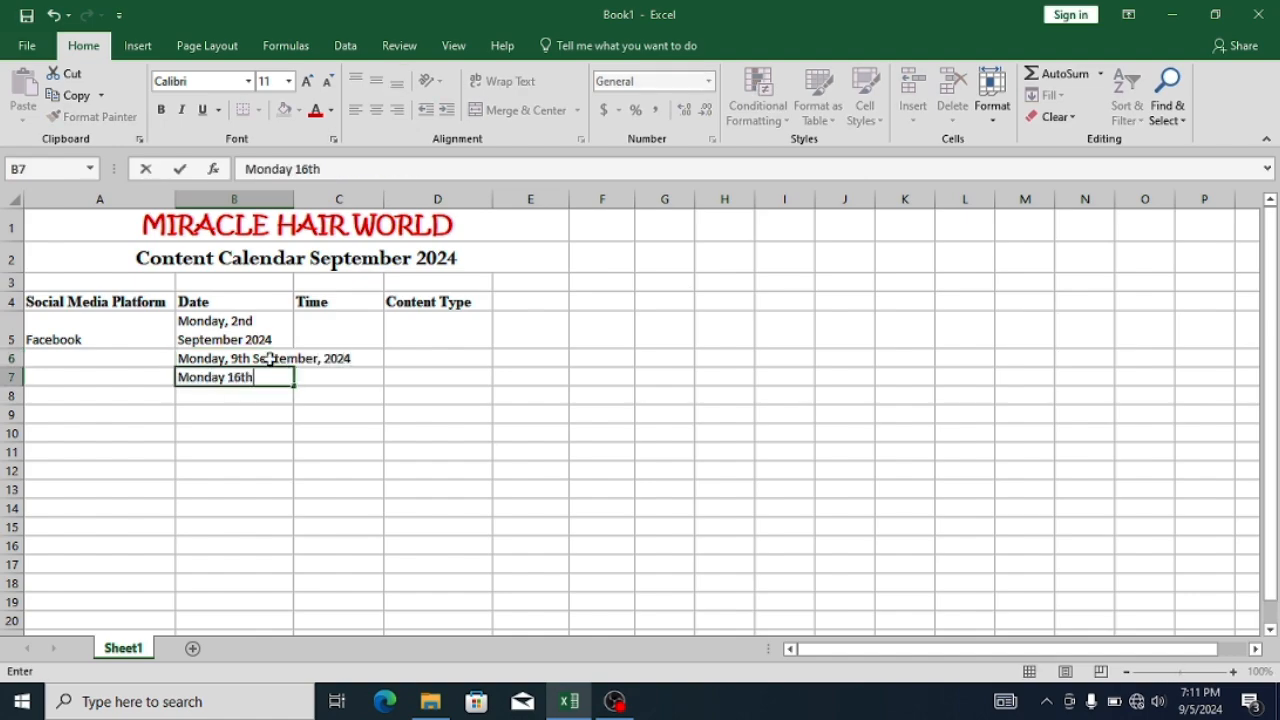
{"action": "type", "text": " September, 2024"}
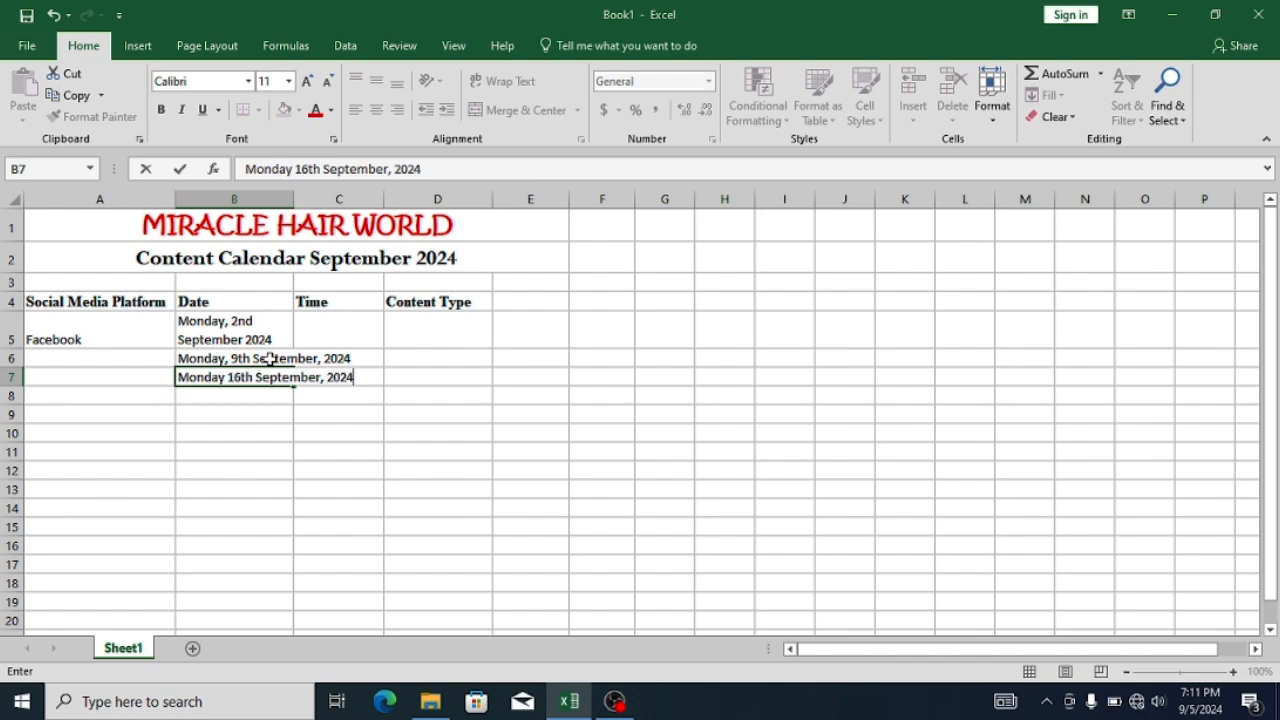
{"action": "key", "text": "Return"}
- Enter the date "Monday 23rd September, 2024" in B8
{"action": "type", "text": "Monday"}
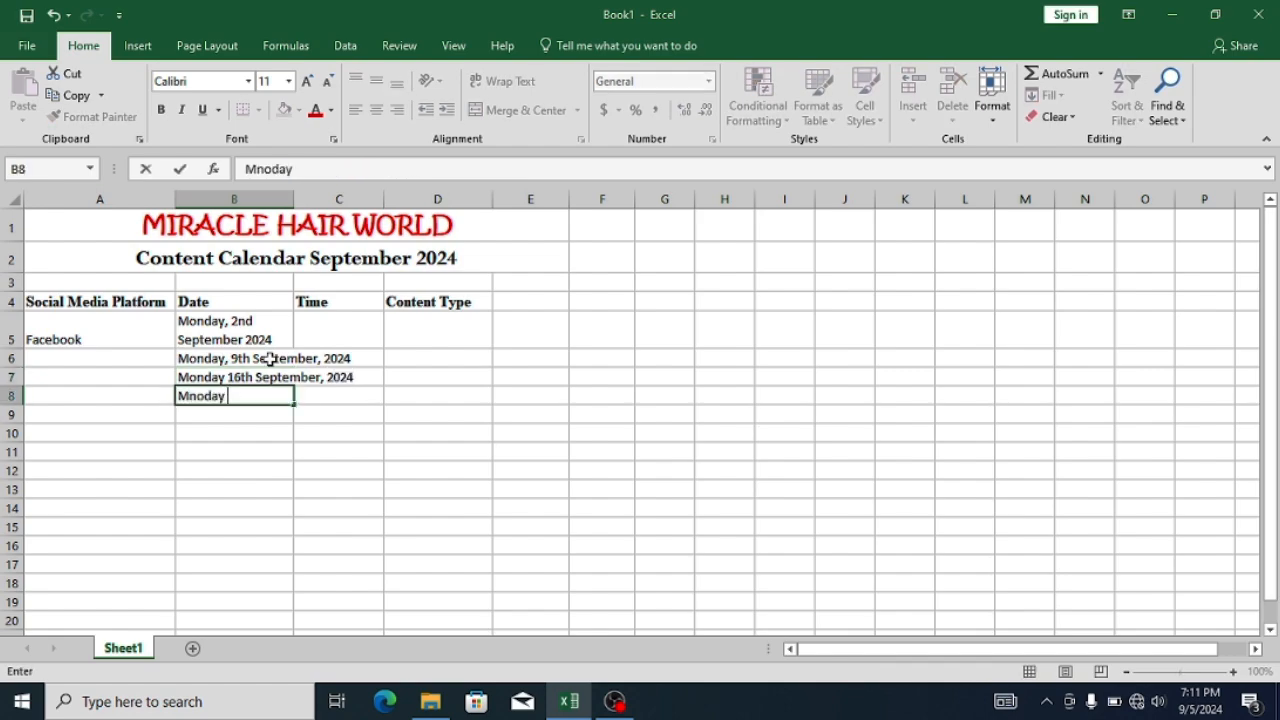
{"action": "key", "text": "BackSpace"}
{"action": "key", "text": "BackSpace"}
{"action": "key", "text": "BackSpace"}
{"action": "key", "text": "BackSpace"}
{"action": "key", "text": "BackSpace"}
{"action": "type", "text": "onday 23rd S"}
{"action": "type", "text": "eptember, "}
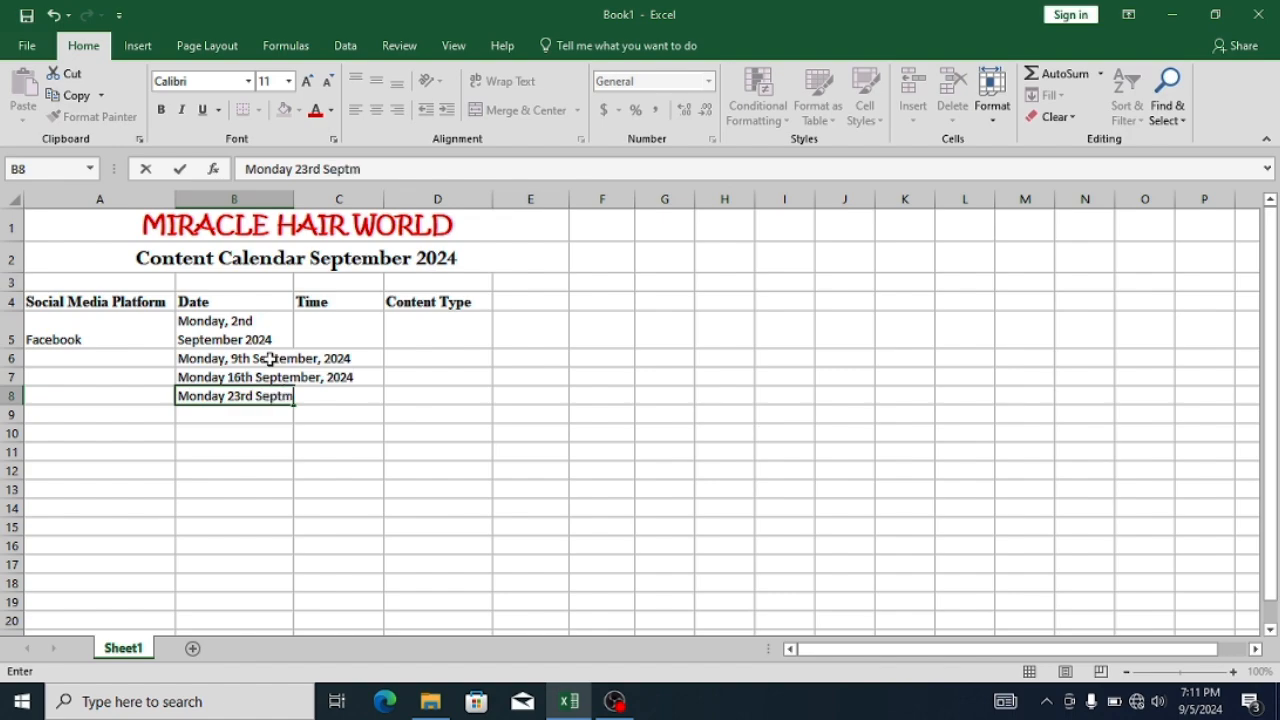
{"action": "type", "text": "2024"}
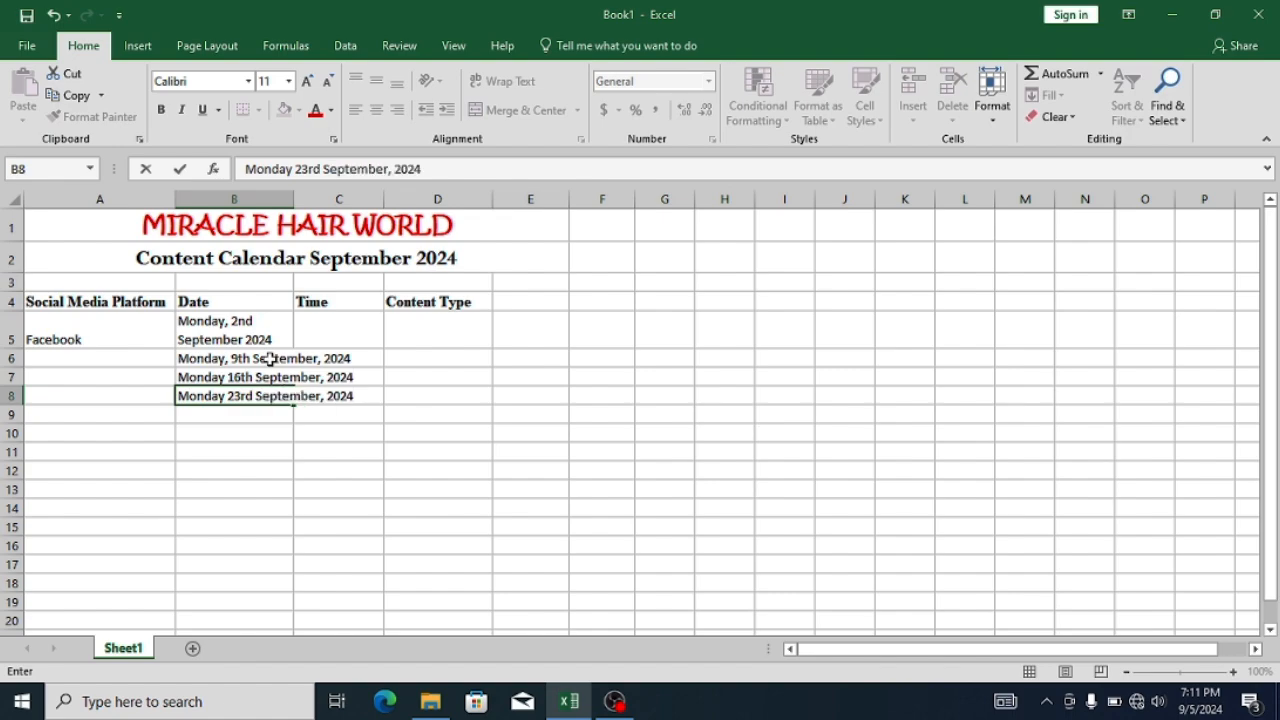
{"action": "key", "text": "Return"}
- Enter the date "Monday 30th September, 2024" in B9
{"action": "type", "text": "Monday "}
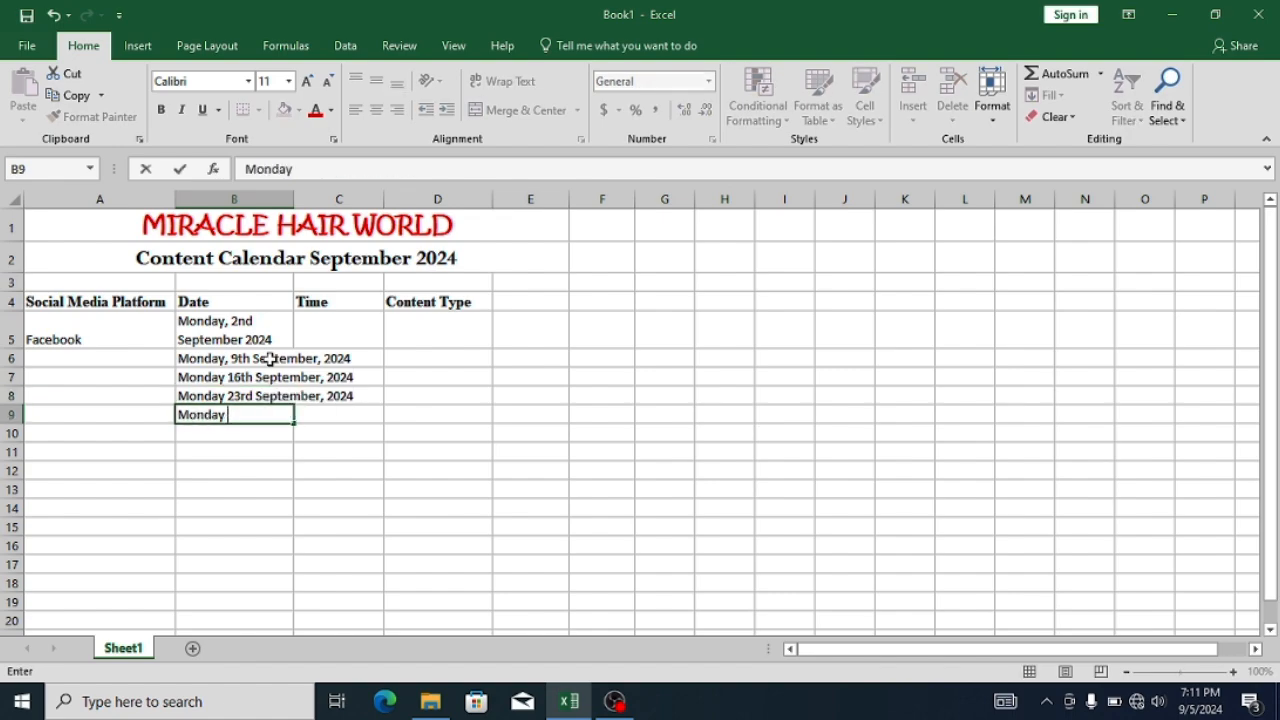
{"action": "type", "text": "30th Seepte"}
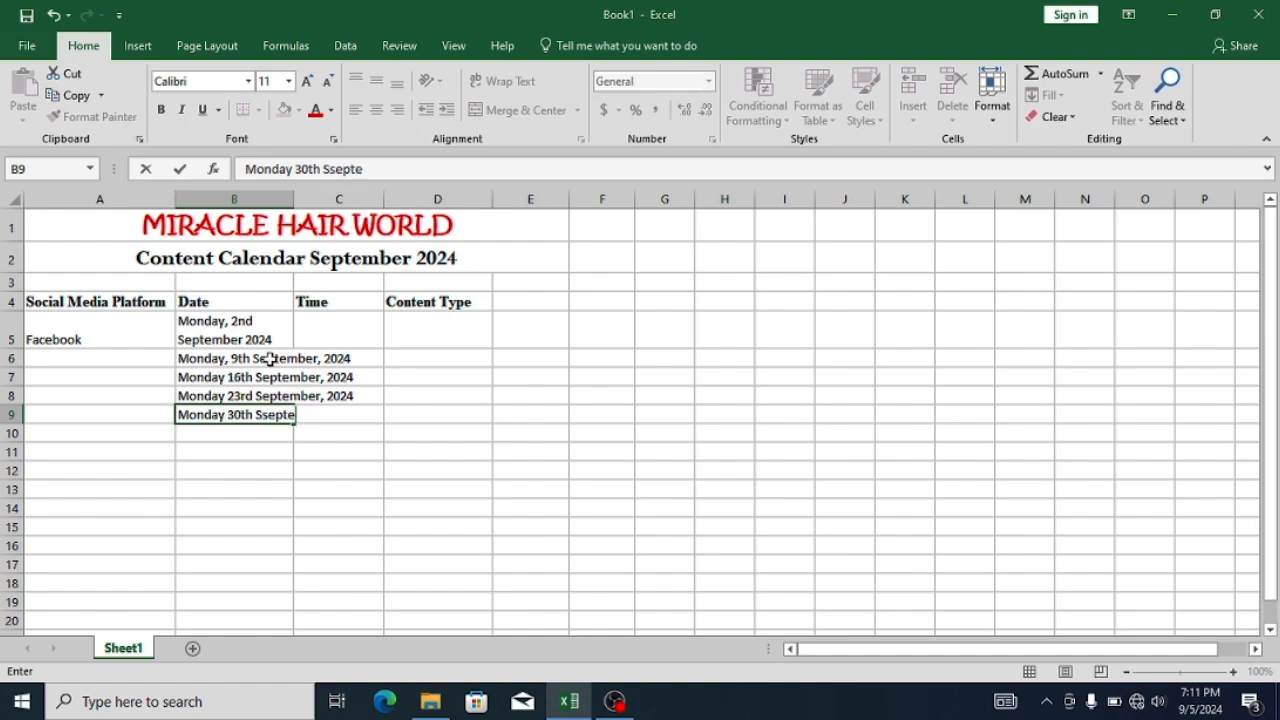
{"action": "key", "text": "BackSpace"}
{"action": "key", "text": "BackSpace"}
{"action": "key", "text": "BackSpace"}
{"action": "key", "text": "BackSpace"}
{"action": "key", "text": "BackSpace"}
{"action": "type", "text": "eptember, 2024"}
{"action": "key", "text": "Return"}
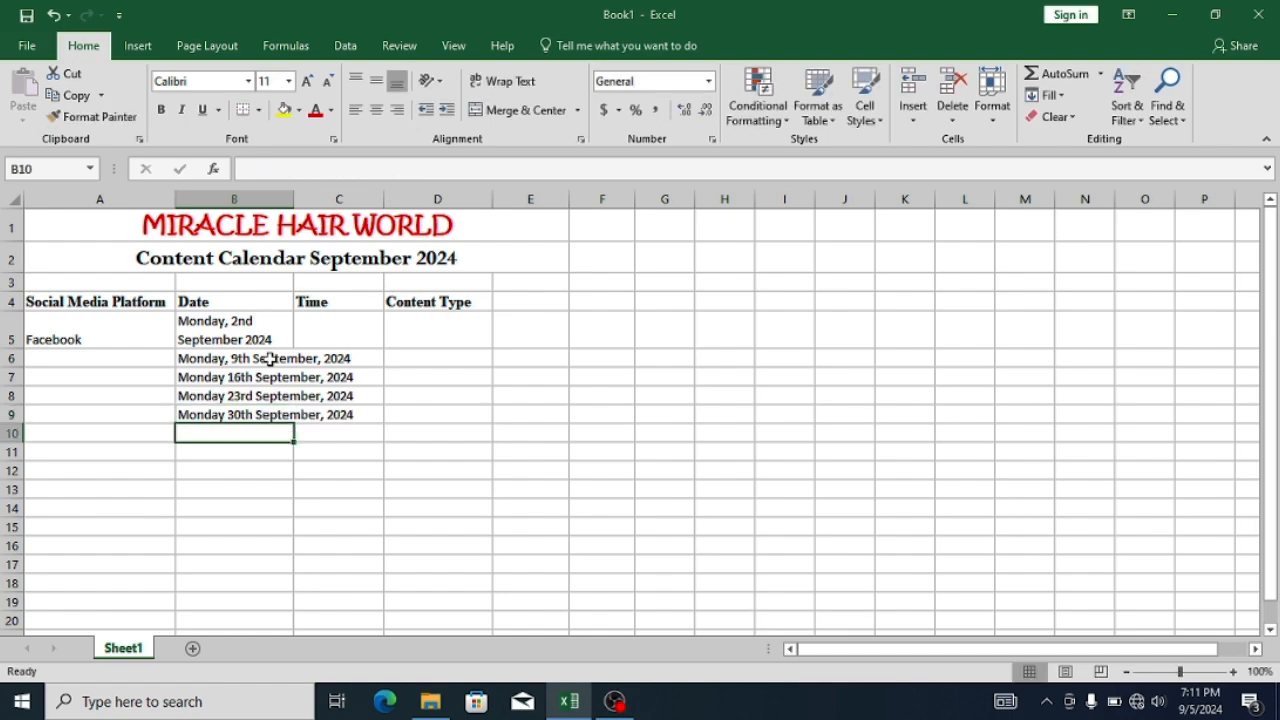
- Wrap the text of the dates in B6:B9 so they fit within the Date column
{"action": "left_click_drag", "start_coordinate": [270, 358], "coordinate": [271, 409]}
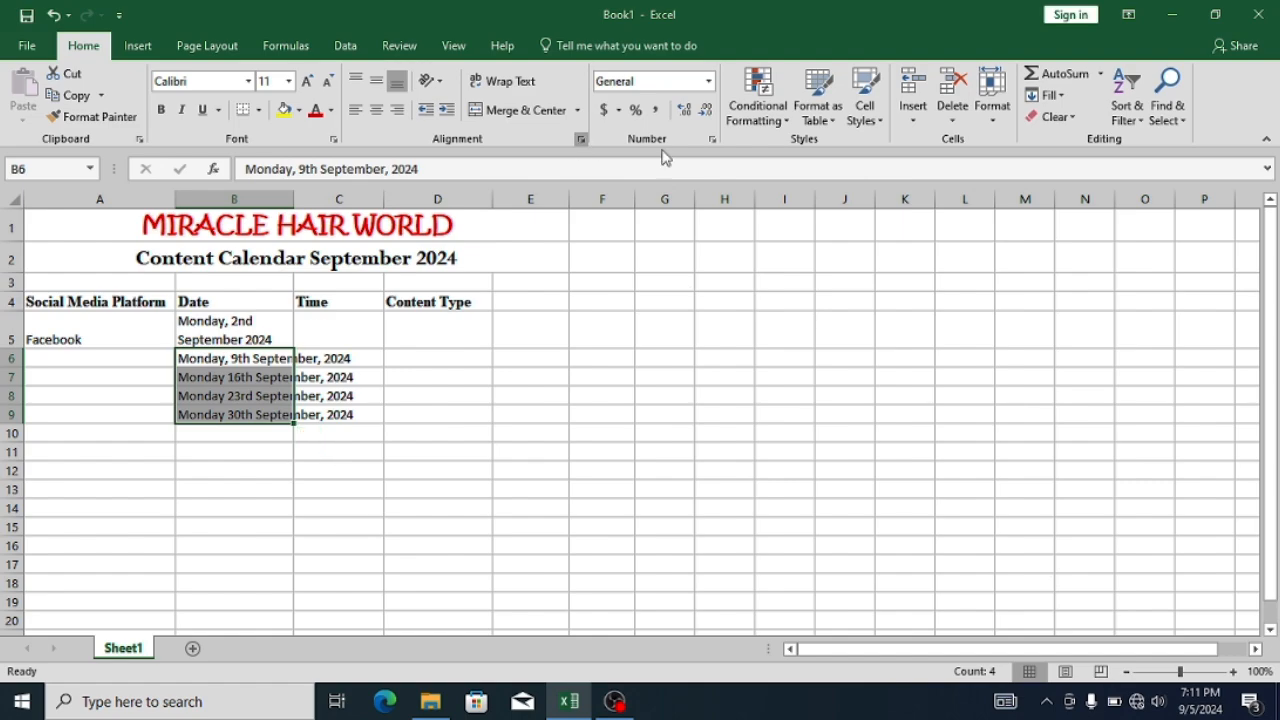
{"action": "left_click", "coordinate": [503, 82]}
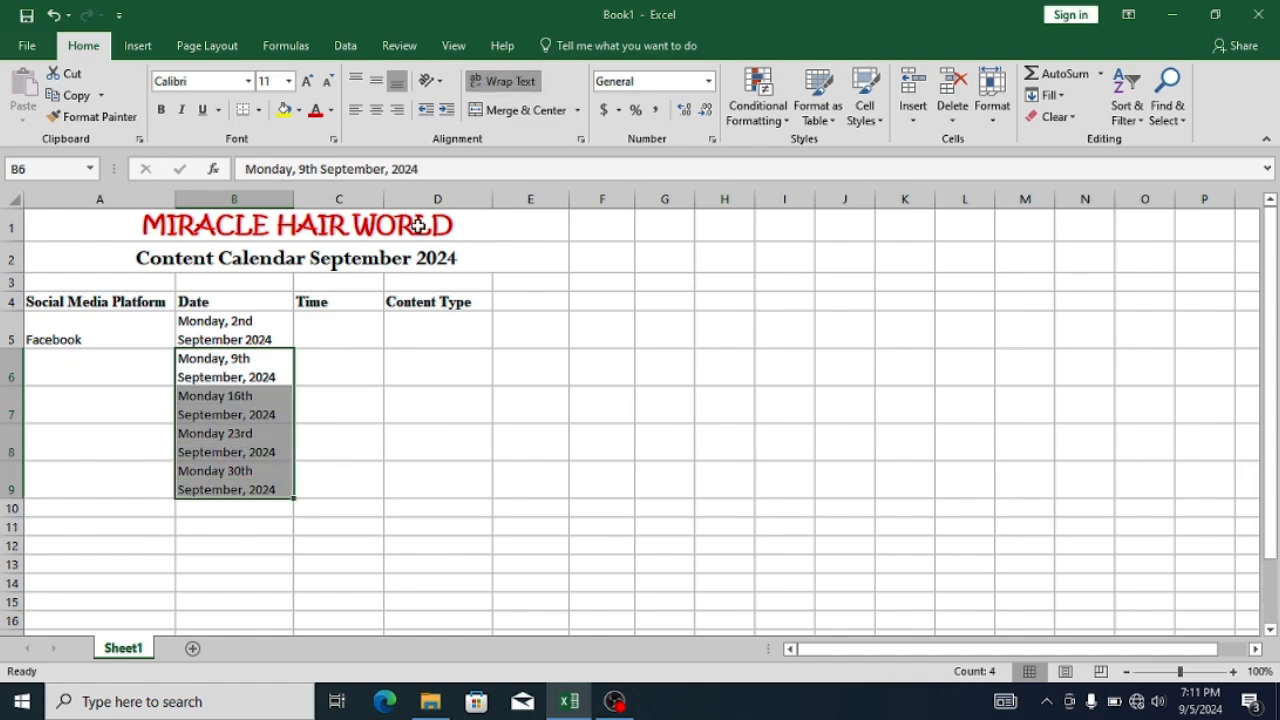
{"action": "left_click", "coordinate": [355, 329]}
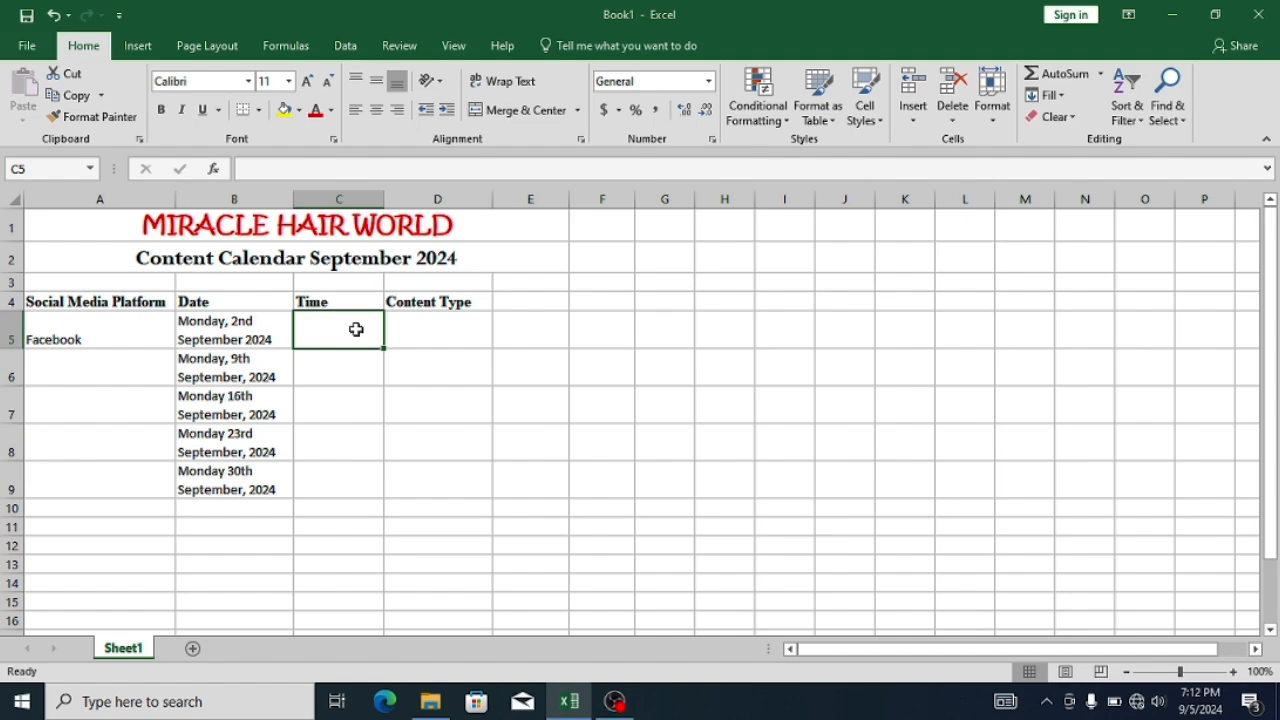
- Enter the time "09.00am" in C5 and fill it down through C9
{"action": "type", "text": "09.00am"}
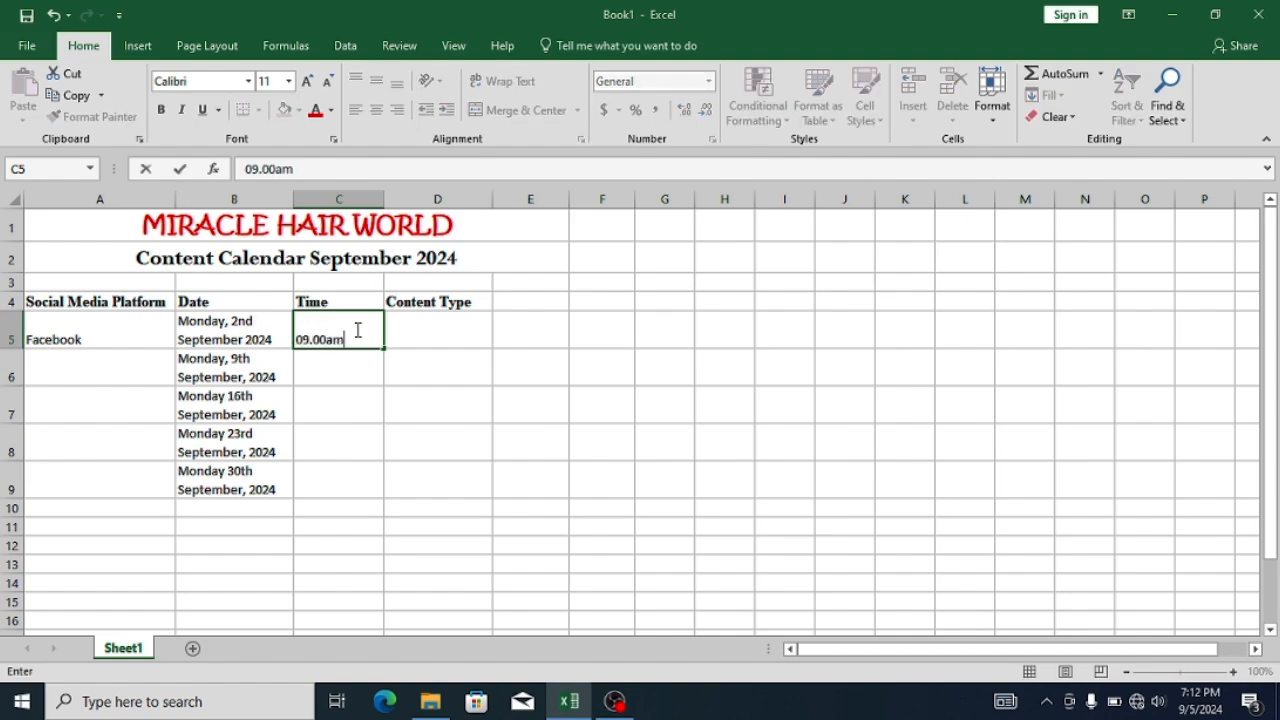
{"action": "key", "text": "Return"}
{"action": "left_click", "coordinate": [356, 329]}
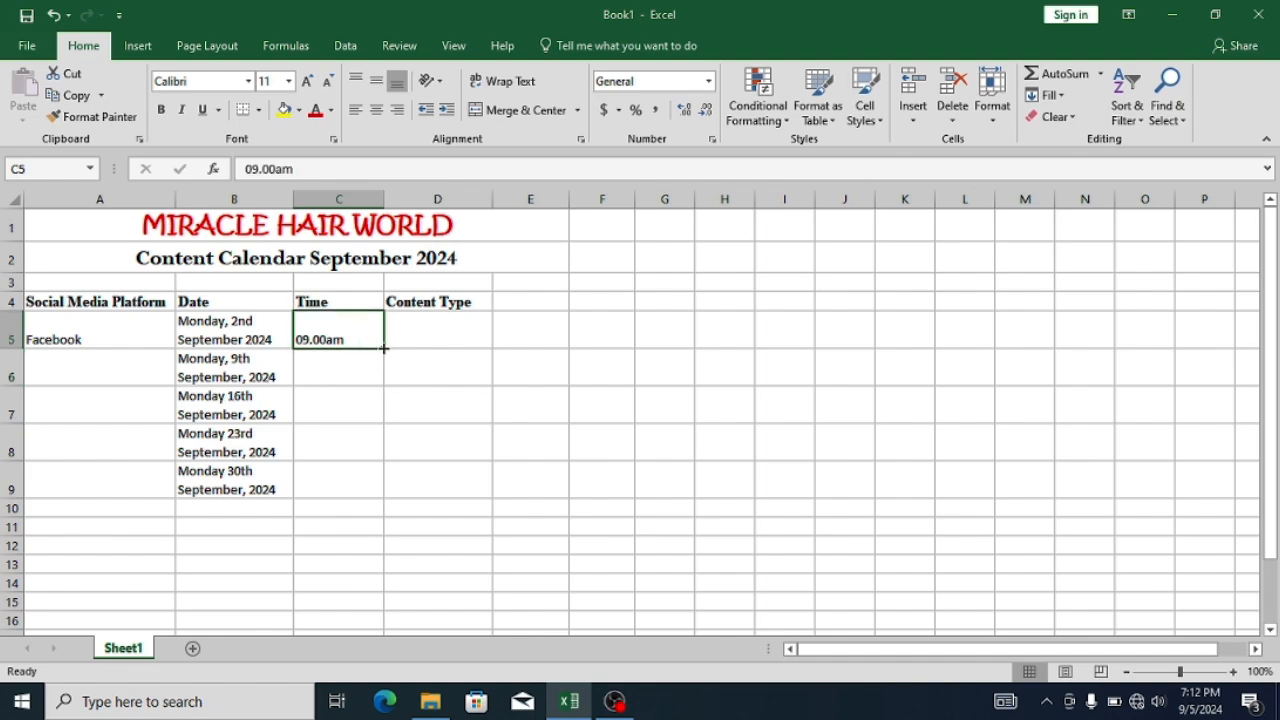
{"action": "left_click_drag", "start_coordinate": [379, 342], "coordinate": [366, 492]}
- Enter "Original Image" as the content type in D5 for the first Facebook date
{"action": "left_click", "coordinate": [428, 319]}
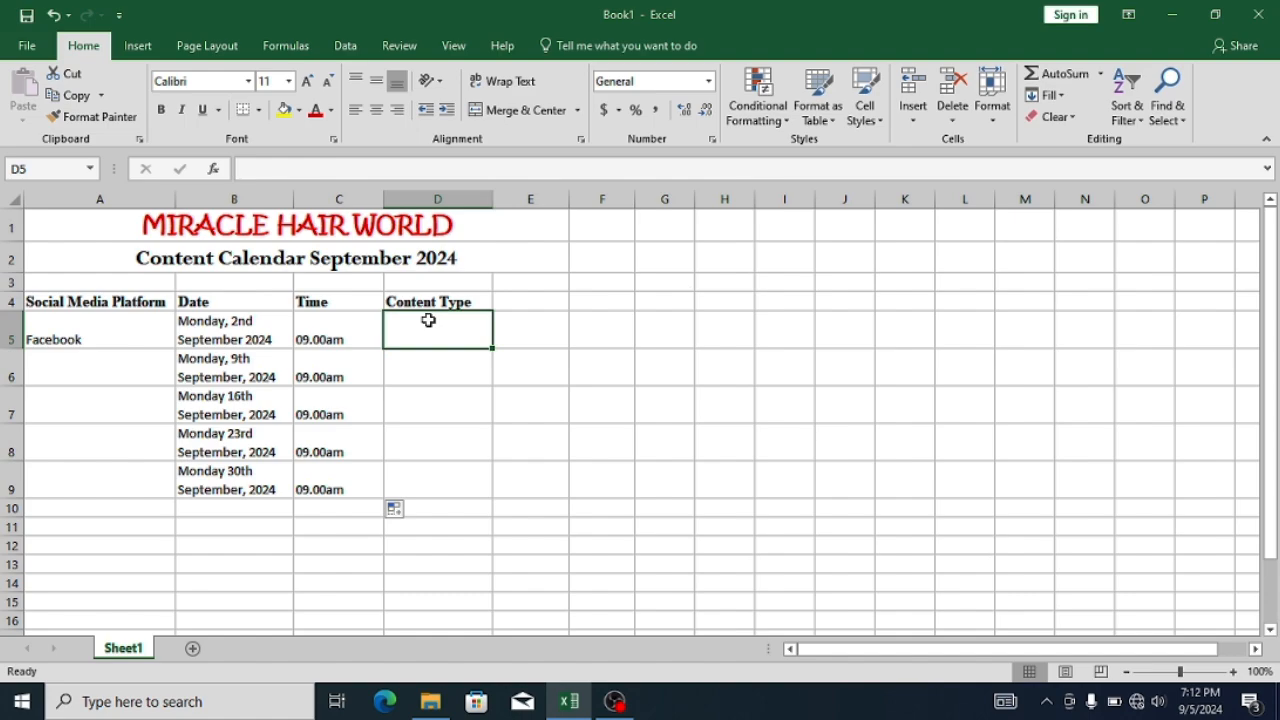
{"action": "type", "text": "or"}
{"action": "key", "text": "BackSpace"}
{"action": "key", "text": "BackSpace"}
{"action": "type", "text": "Or"}
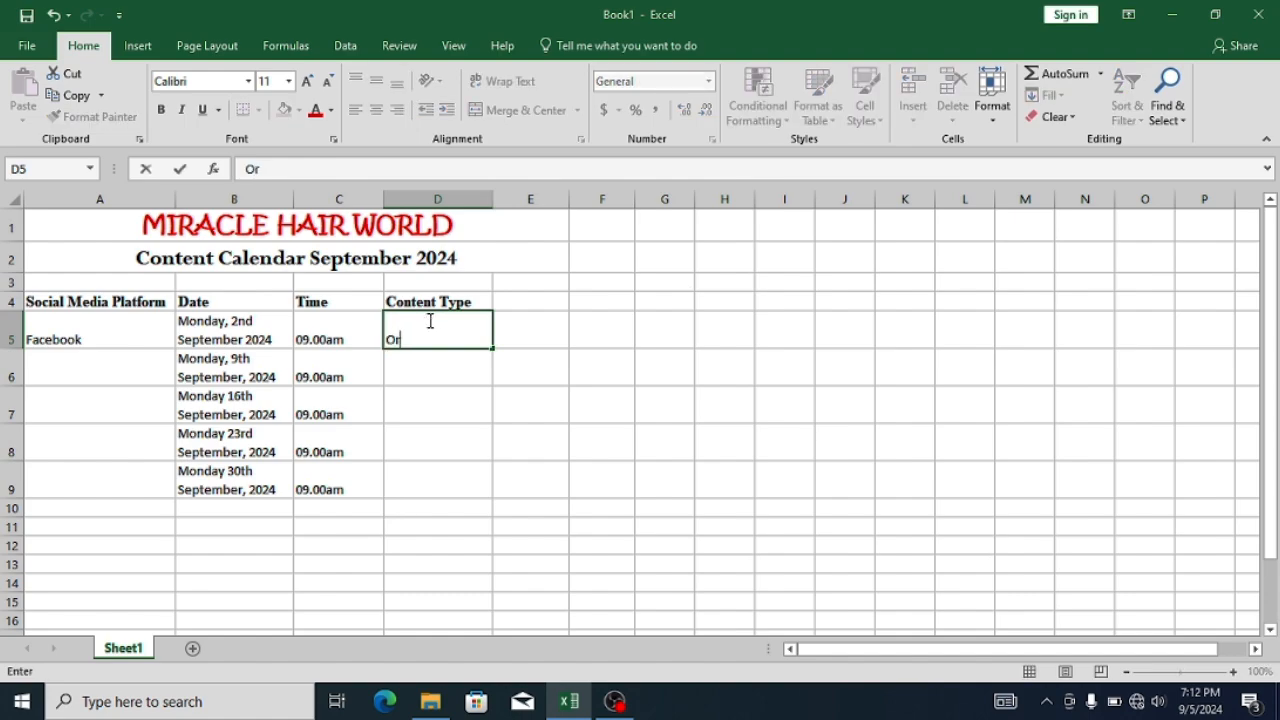
{"action": "type", "text": "iginal Image"}
{"action": "key", "text": "Return"}
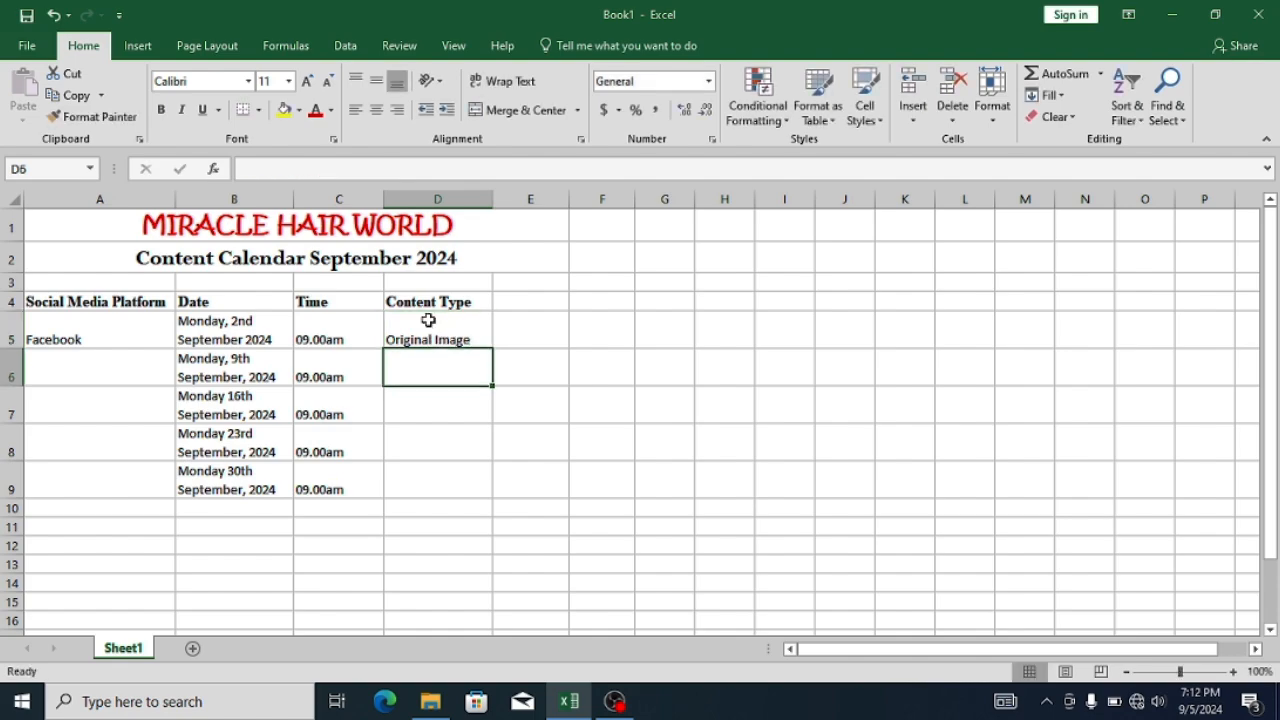
- Enter the content types "Video" in D6 and "Post on hair tips" in D7
{"action": "type", "text": "Video"}
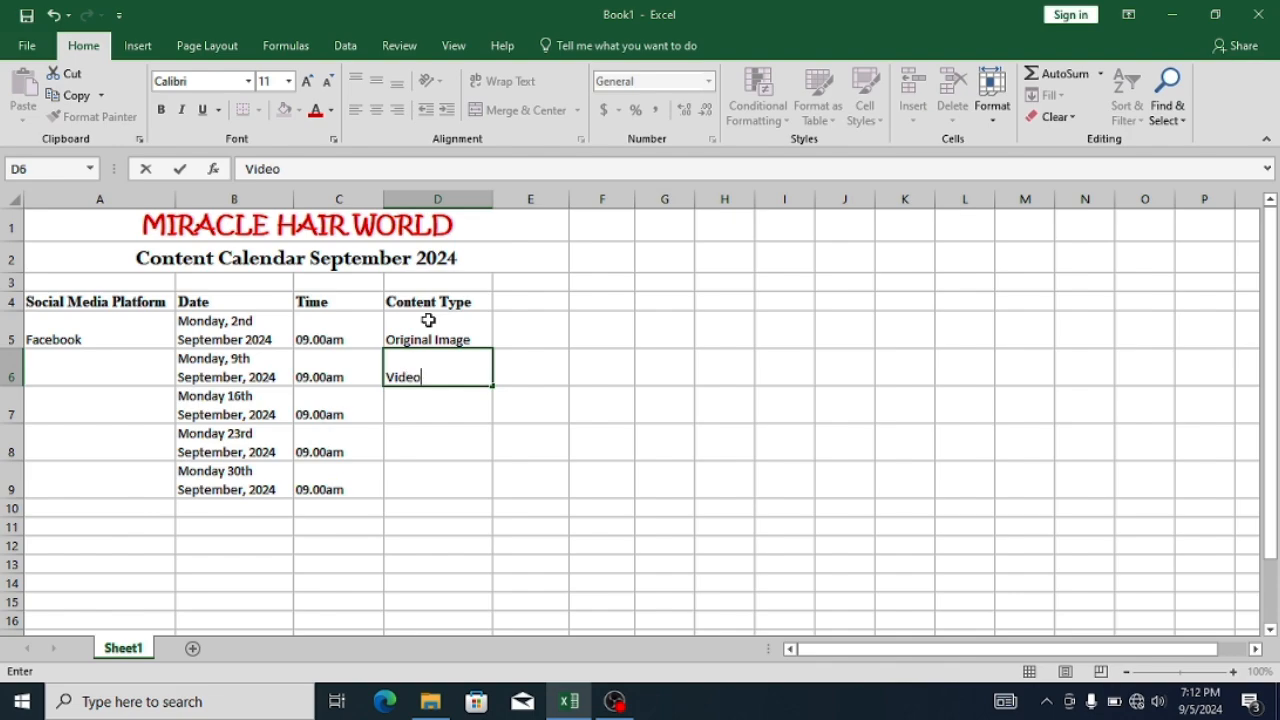
{"action": "key", "text": "Return"}
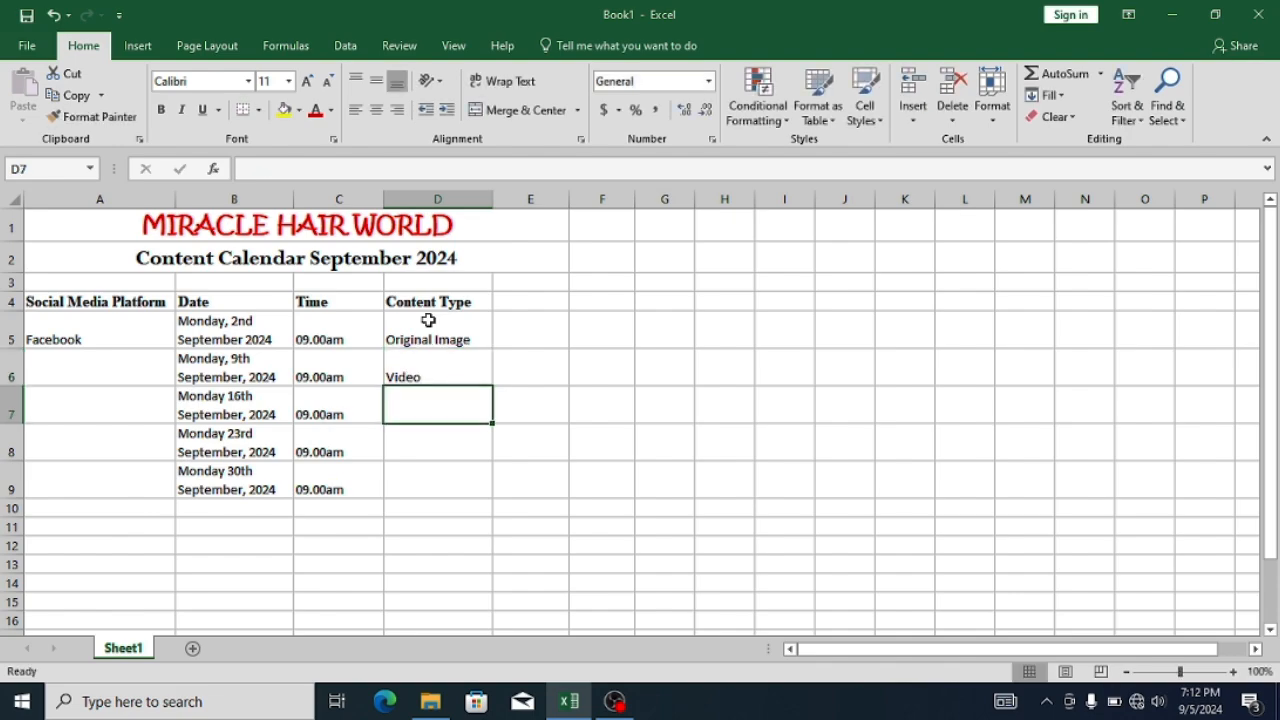
{"action": "type", "text": "Post on "}
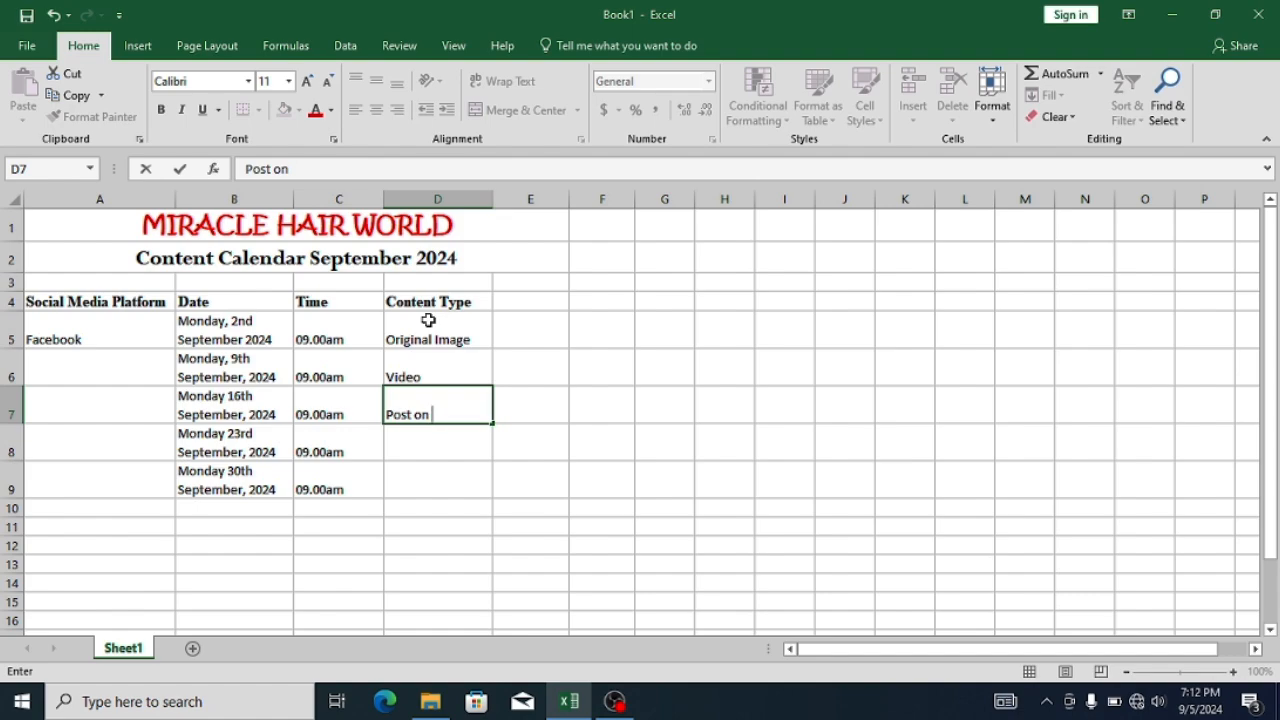
{"action": "type", "text": "hair tips"}
{"action": "key", "text": "Return"}
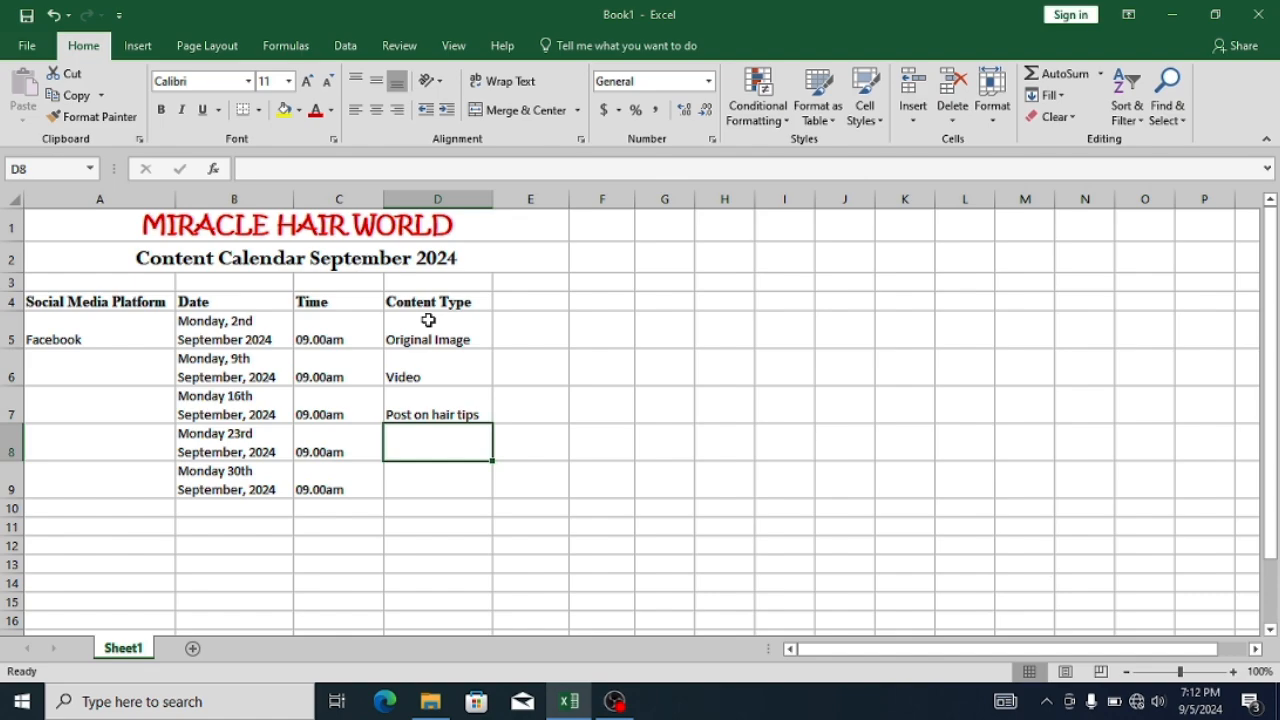
- Enter the content types "Promotion" in D8 and "Post on sales" in D9
{"action": "type", "text": "Promotio"}
{"action": "type", "text": "n"}
{"action": "key", "text": "Return"}
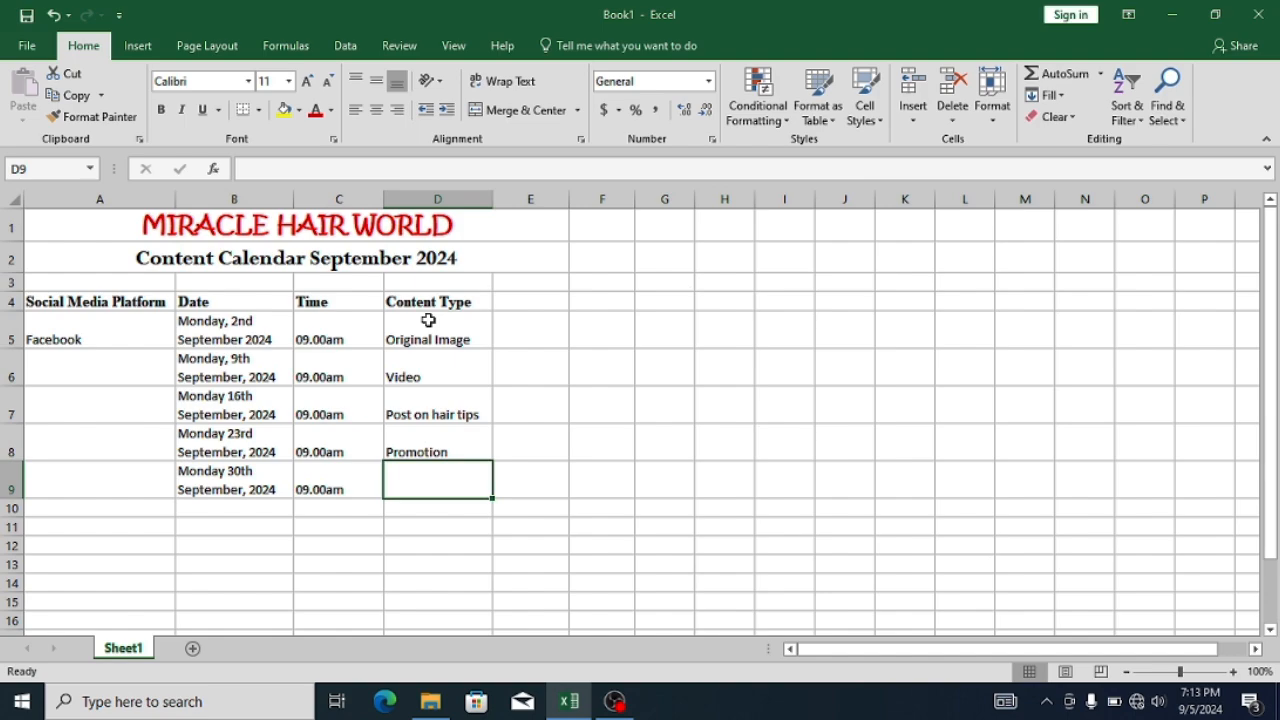
{"action": "type", "text": "Post on sales"}
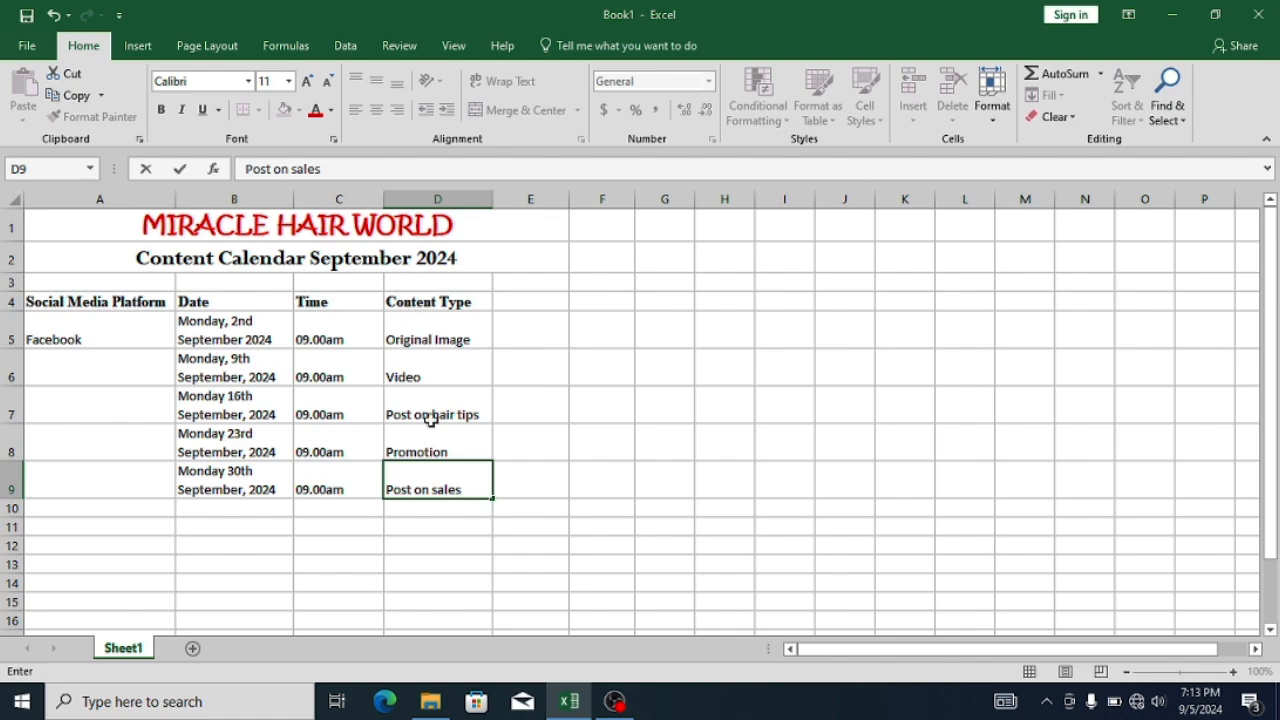
{"action": "left_click", "coordinate": [271, 557]}
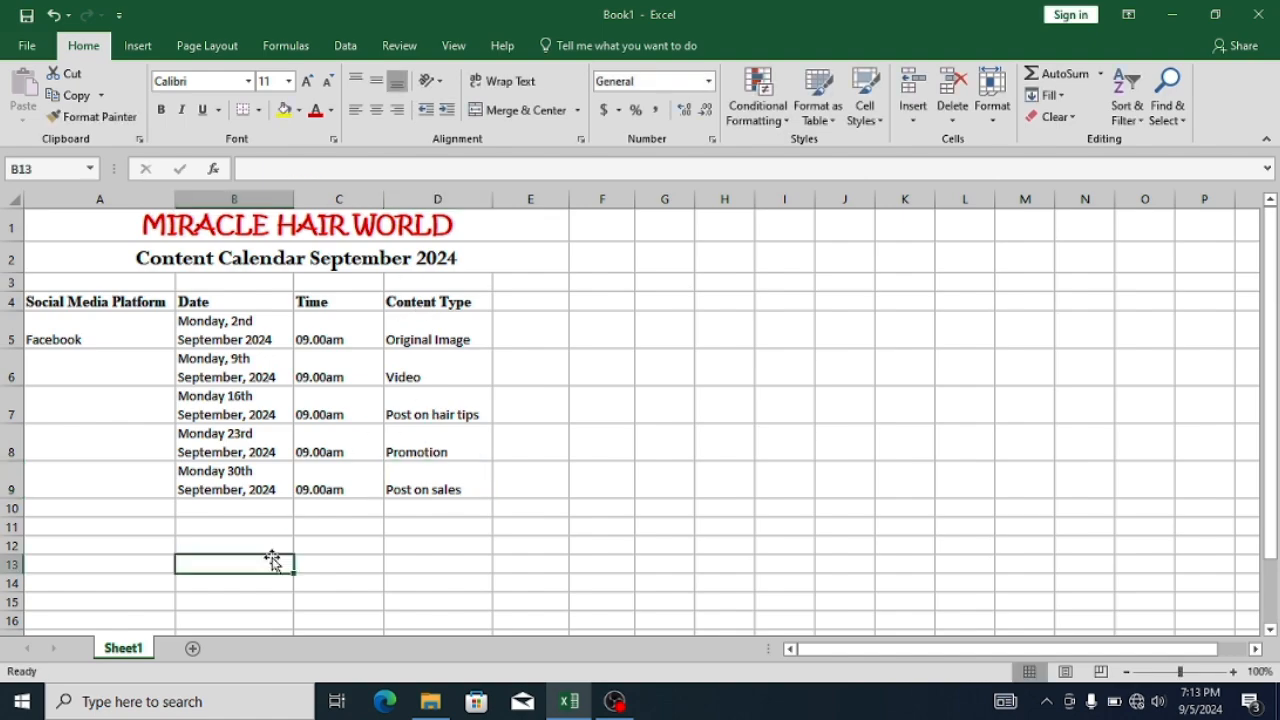
- Enter "Instagram" as the second social media platform in A11, leaving row 10 blank
{"action": "left_click", "coordinate": [144, 528]}
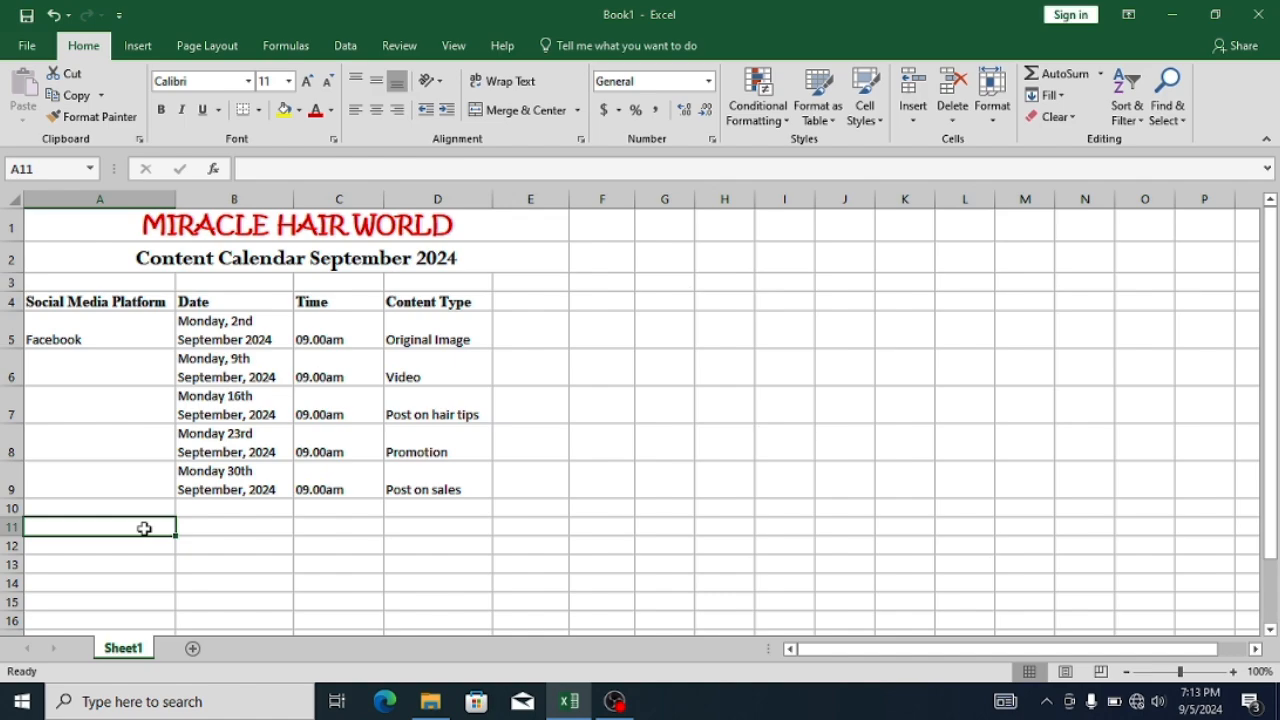
{"action": "type", "text": "Rik"}
{"action": "key", "text": "BackSpace"}
{"action": "key", "text": "BackSpace"}
{"action": "key", "text": "BackSpace"}
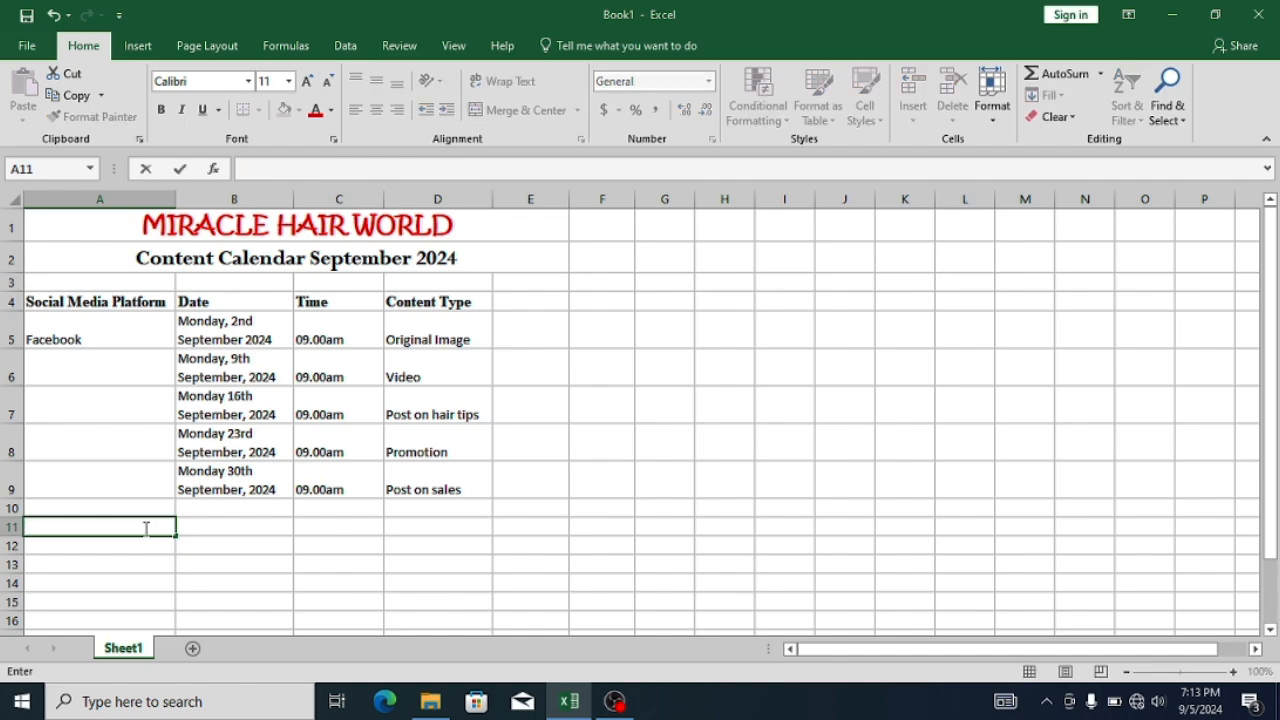
{"action": "type", "text": "Instagram"}
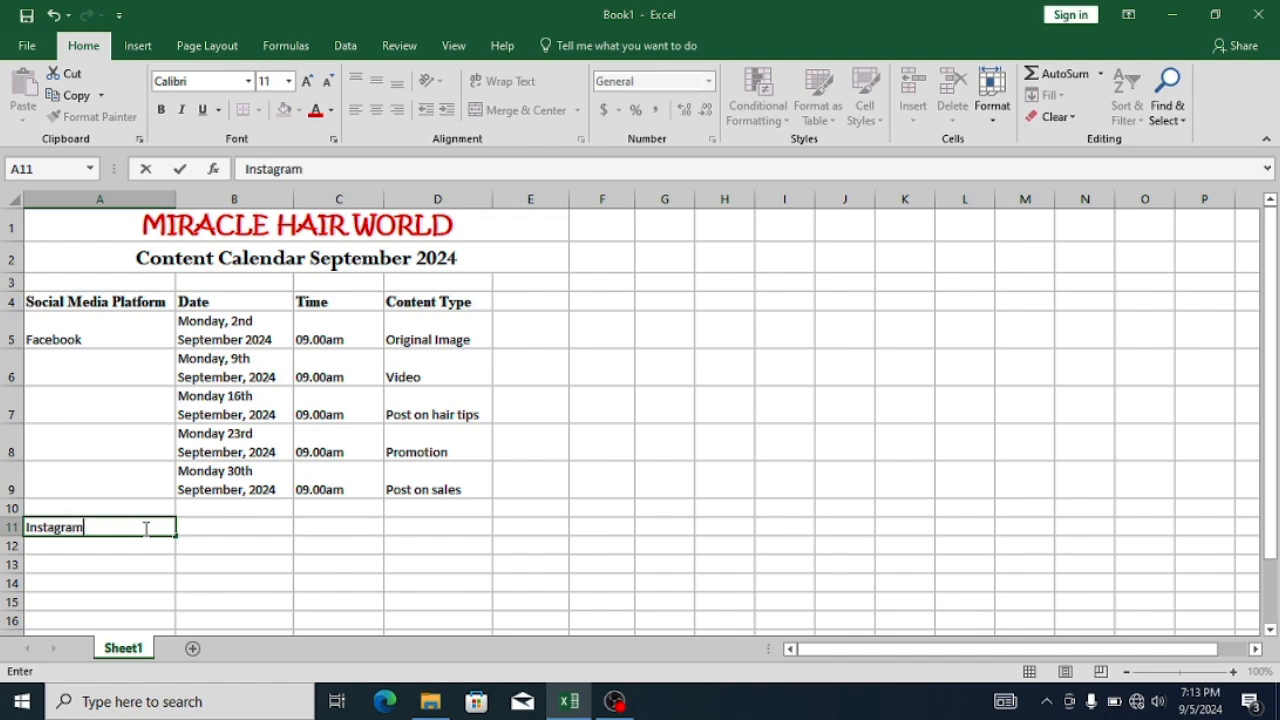
{"action": "key", "text": "Tab"}
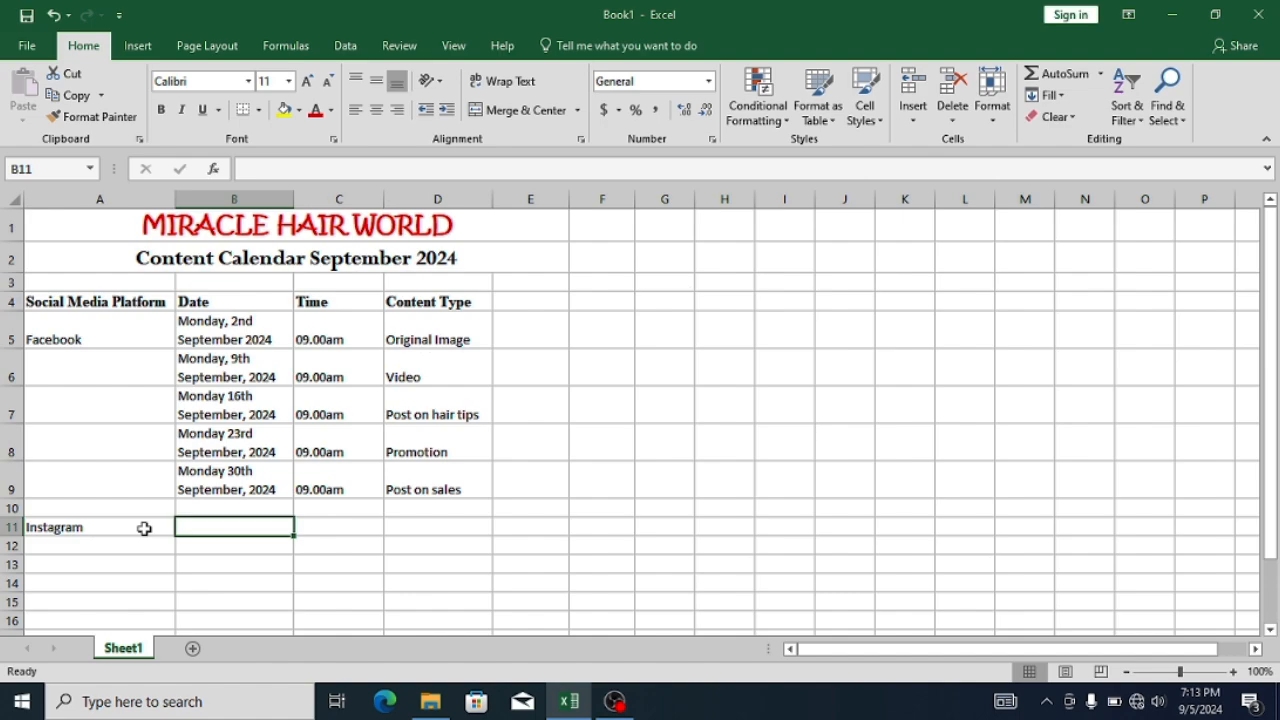
- Enter the first Instagram date, "Tuesday 3rd September, 2024", in B11
{"action": "type", "text": "Tuesday 2rd"}
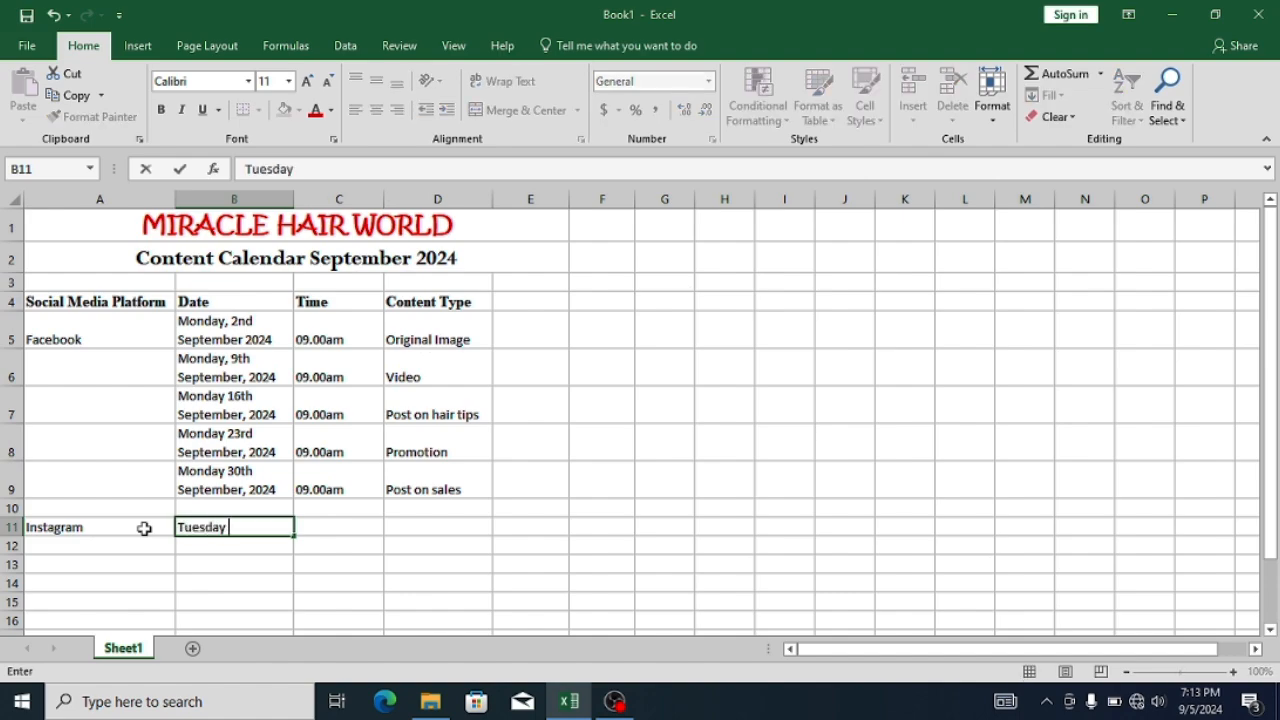
{"action": "key", "text": "BackSpace"}
{"action": "key", "text": "BackSpace"}
{"action": "key", "text": "BackSpace"}
{"action": "type", "text": "3rd September, 2024"}
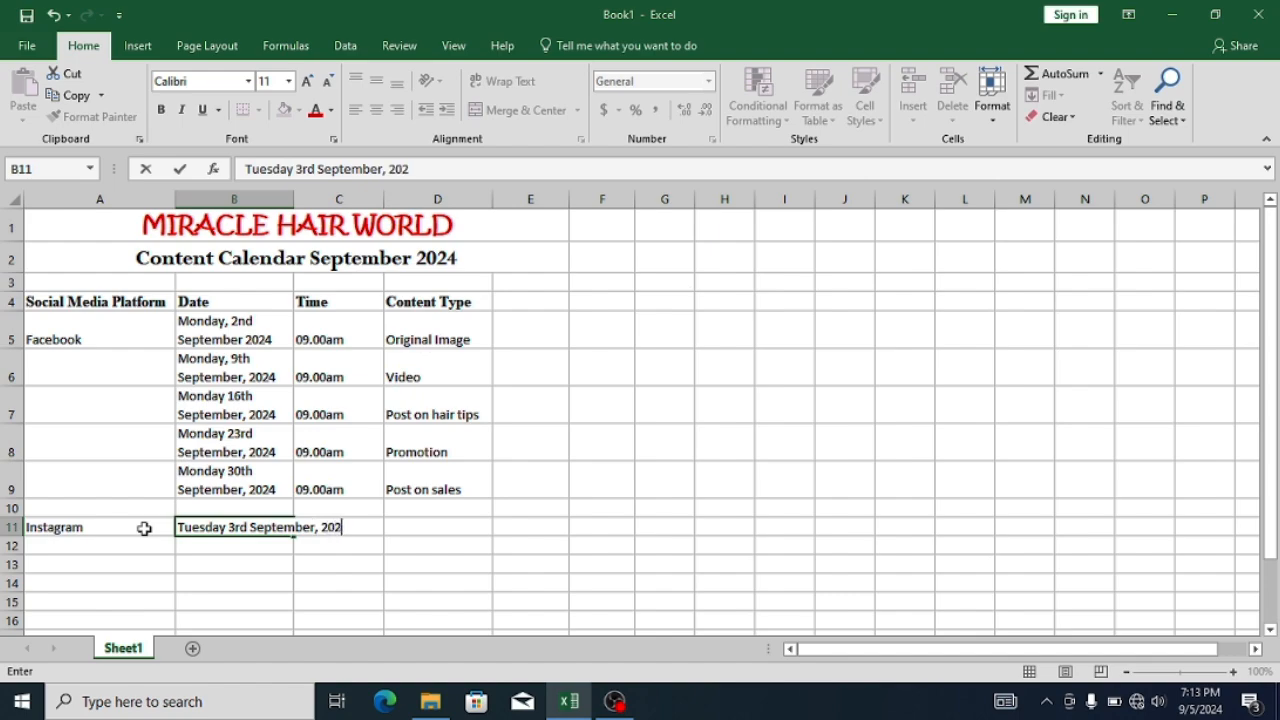
{"action": "key", "text": "Return"}
- Enter the date "Tuesday 10th September, 2024" in B12
{"action": "type", "text": "wednesday"}
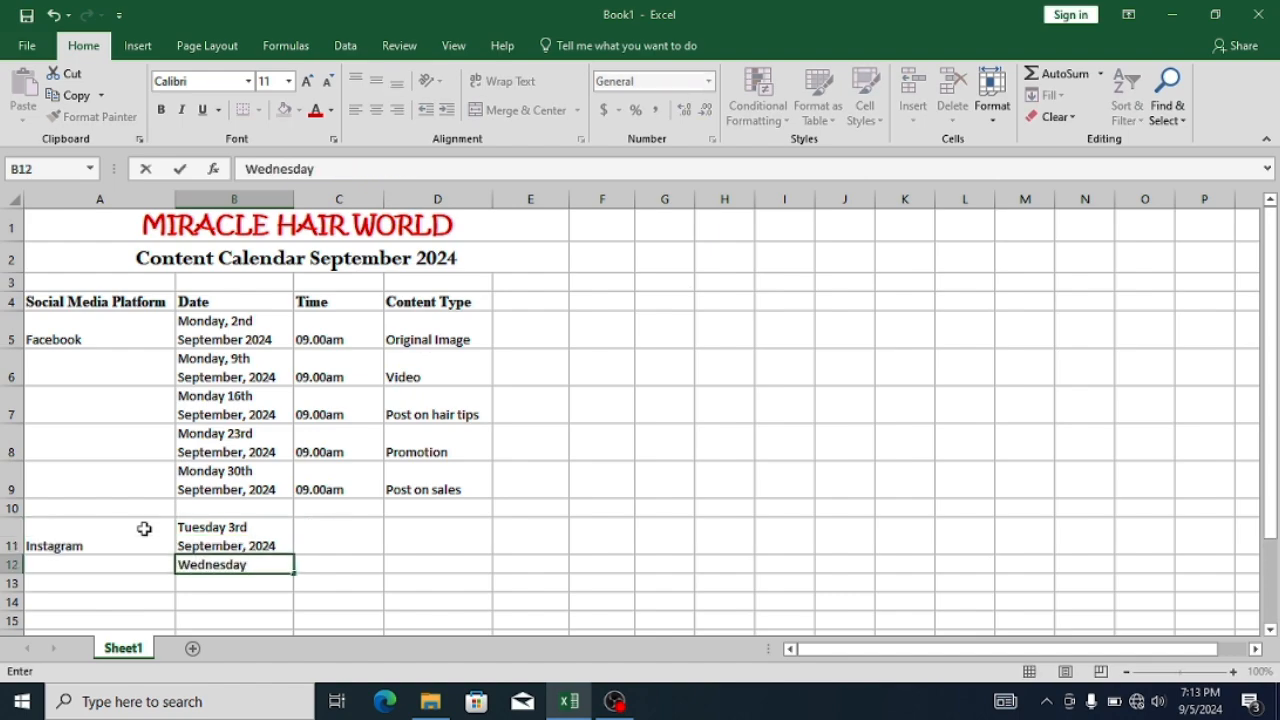
{"action": "key", "text": "BackSpace"}
{"action": "key", "text": "BackSpace"}
{"action": "key", "text": "BackSpace"}
{"action": "key", "text": "BackSpace"}
{"action": "key", "text": "BackSpace"}
{"action": "key", "text": "BackSpace"}
{"action": "key", "text": "BackSpace"}
{"action": "key", "text": "BackSpace"}
{"action": "key", "text": "BackSpace"}
{"action": "key", "text": "BackSpace"}
{"action": "type", "text": "Tue"}
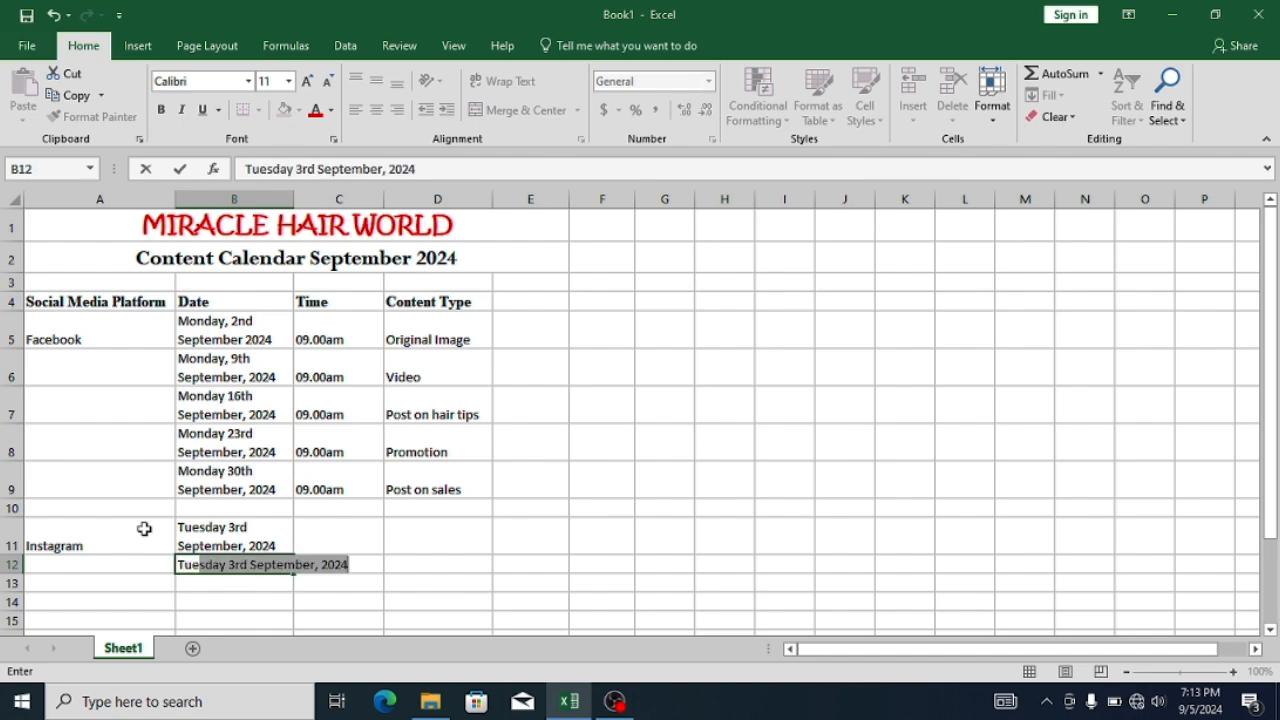
{"action": "type", "text": "sday 10th sep"}
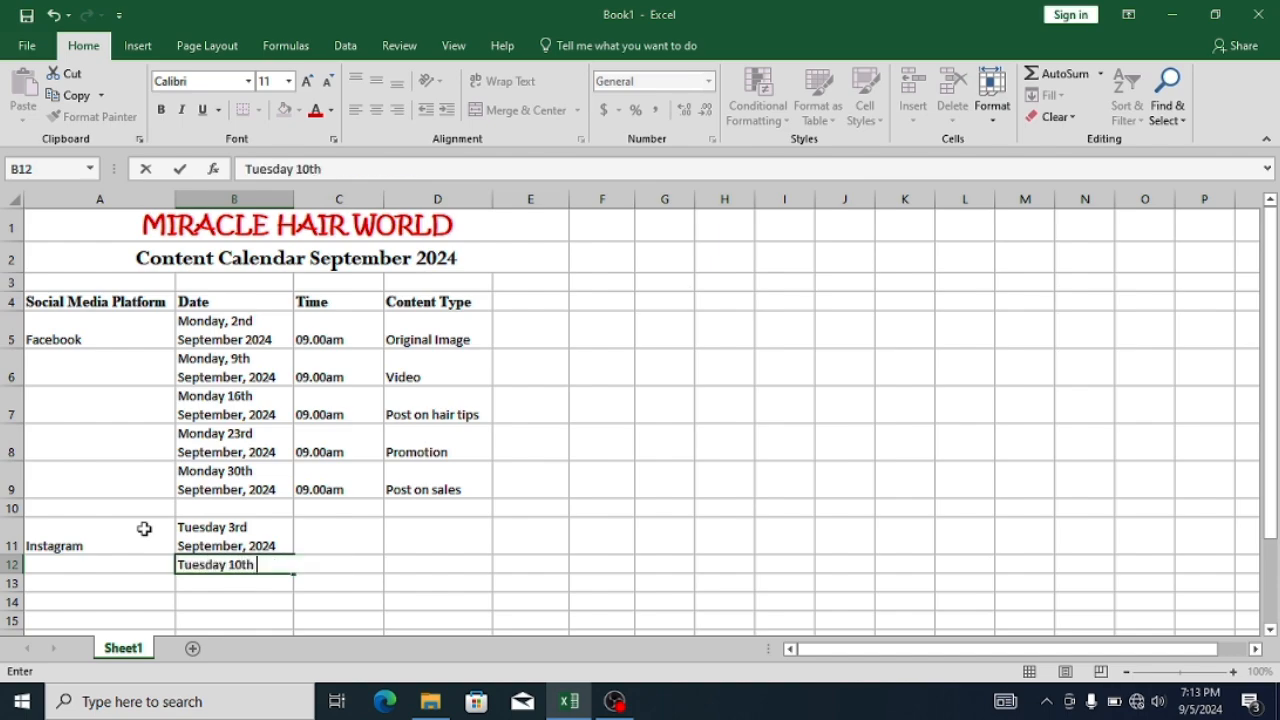
{"action": "key", "text": "BackSpace"}
{"action": "key", "text": "BackSpace"}
{"action": "key", "text": "BackSpace"}
{"action": "type", "text": "September, 2024"}
{"action": "key", "text": "Return"}
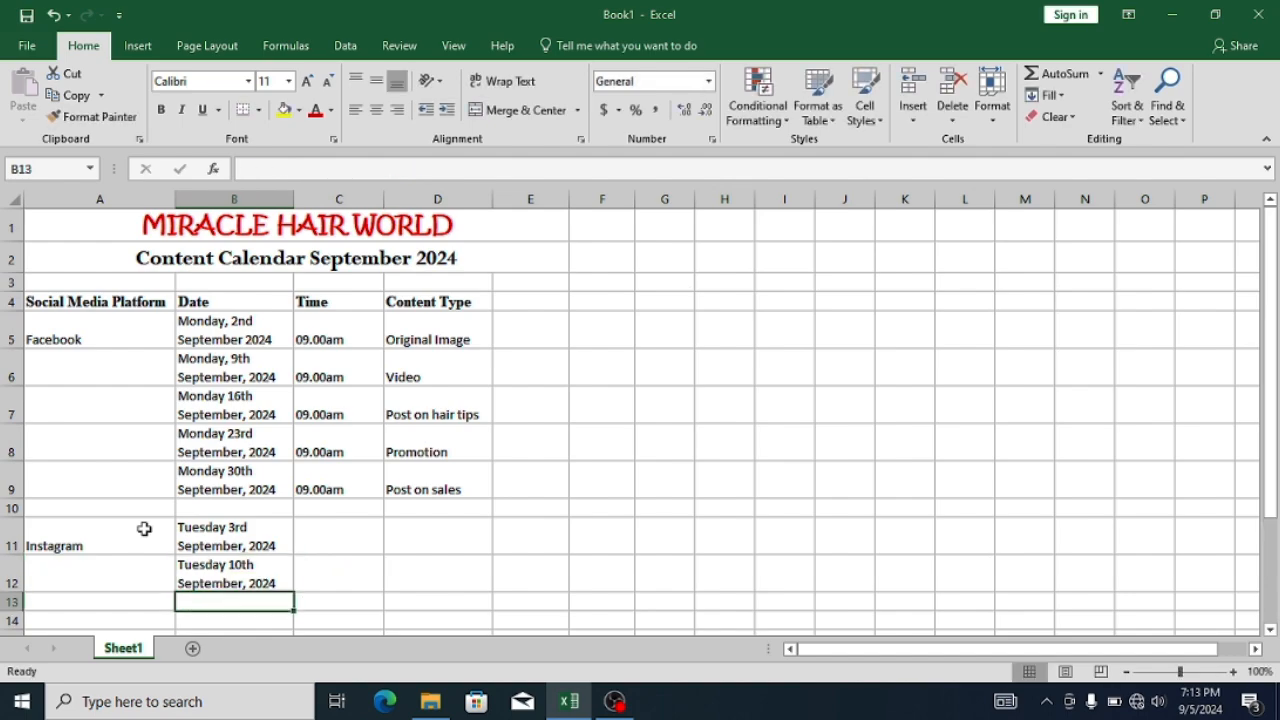
- Enter the date "Tuesday 17th September, 2024" in B13
{"action": "type", "text": "Tuesday "}
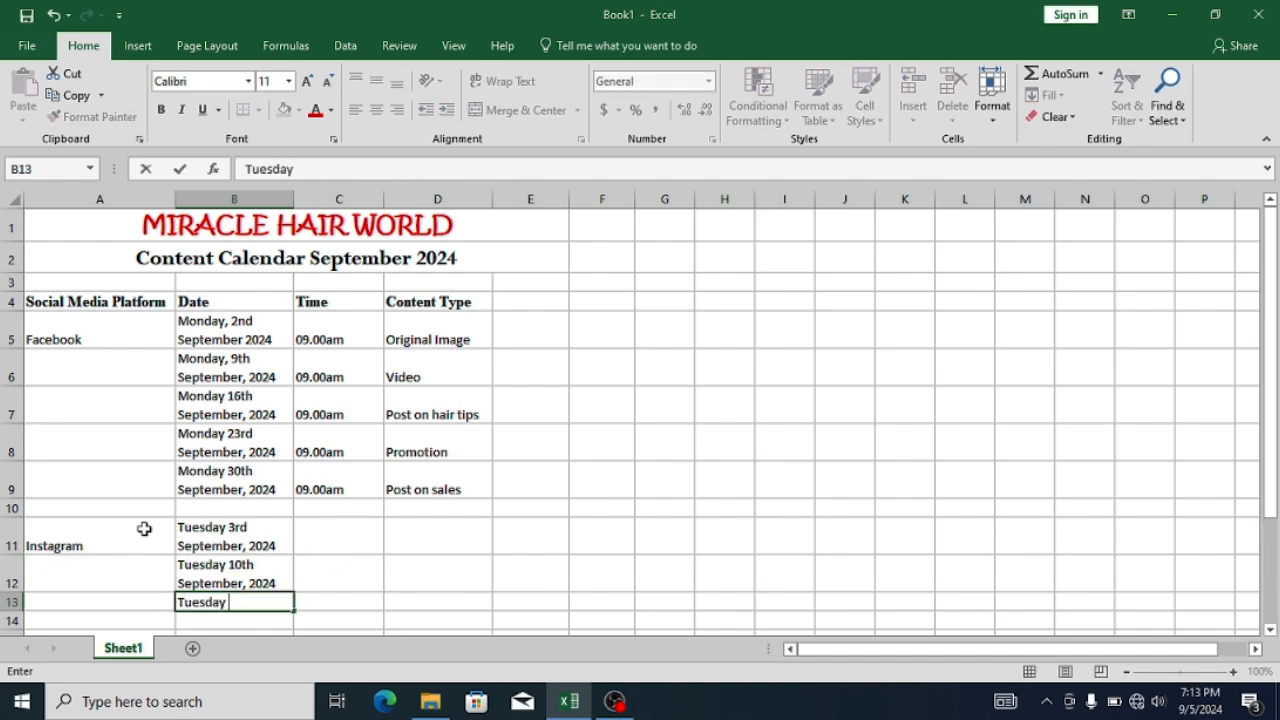
{"action": "type", "text": "17th Septembe"}
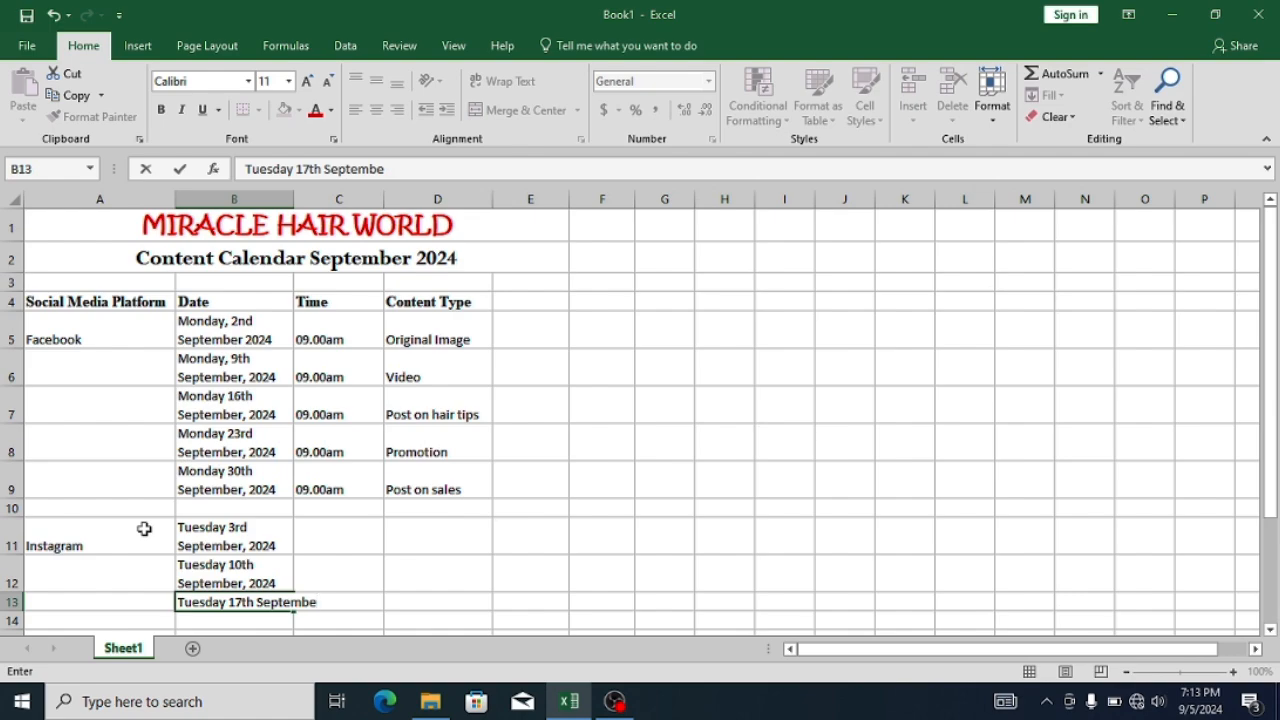
{"action": "type", "text": "r 20"}
{"action": "key", "text": "BackSpace"}
{"action": "key", "text": "BackSpace"}
{"action": "key", "text": "BackSpace"}
{"action": "type", "text": ", 2024"}
{"action": "key", "text": "Return"}
- Enter the date "Tuesday 24th September, 2024" in B14
{"action": "type", "text": "tues"}
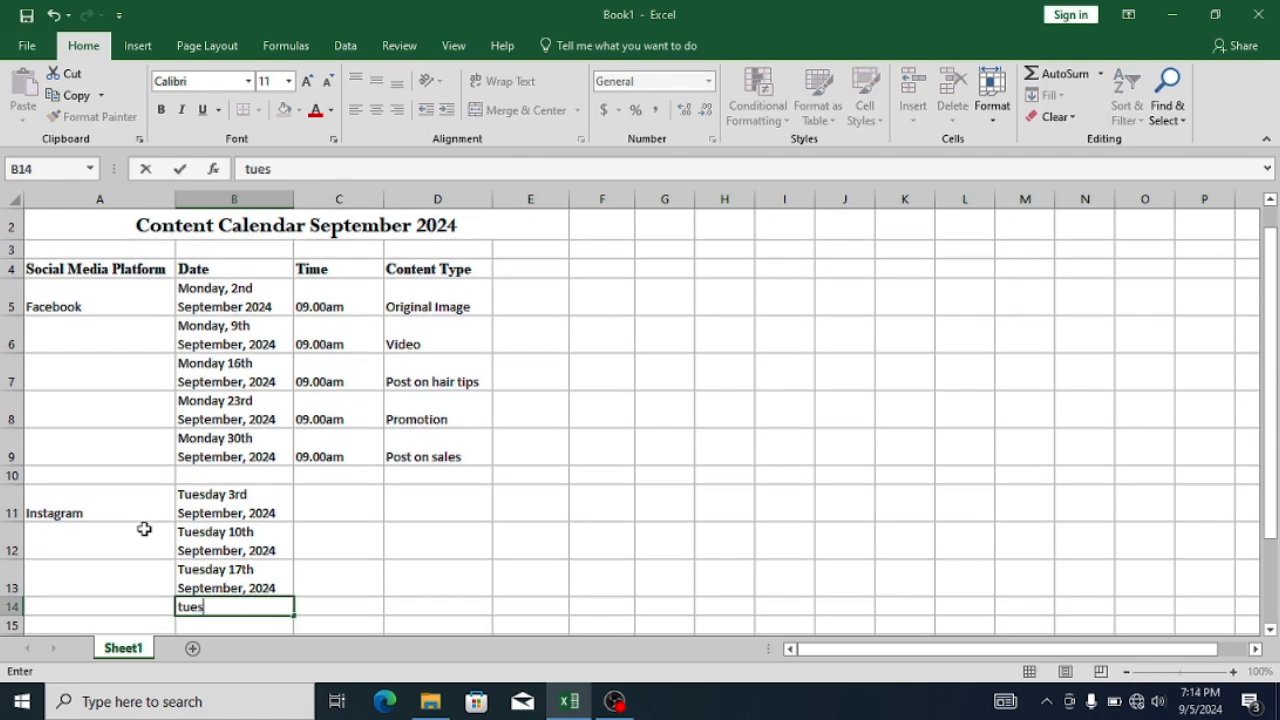
{"action": "key", "text": "BackSpace"}
{"action": "key", "text": "BackSpace"}
{"action": "key", "text": "BackSpace"}
{"action": "key", "text": "BackSpace"}
{"action": "type", "text": "Tuesday 24th S"}
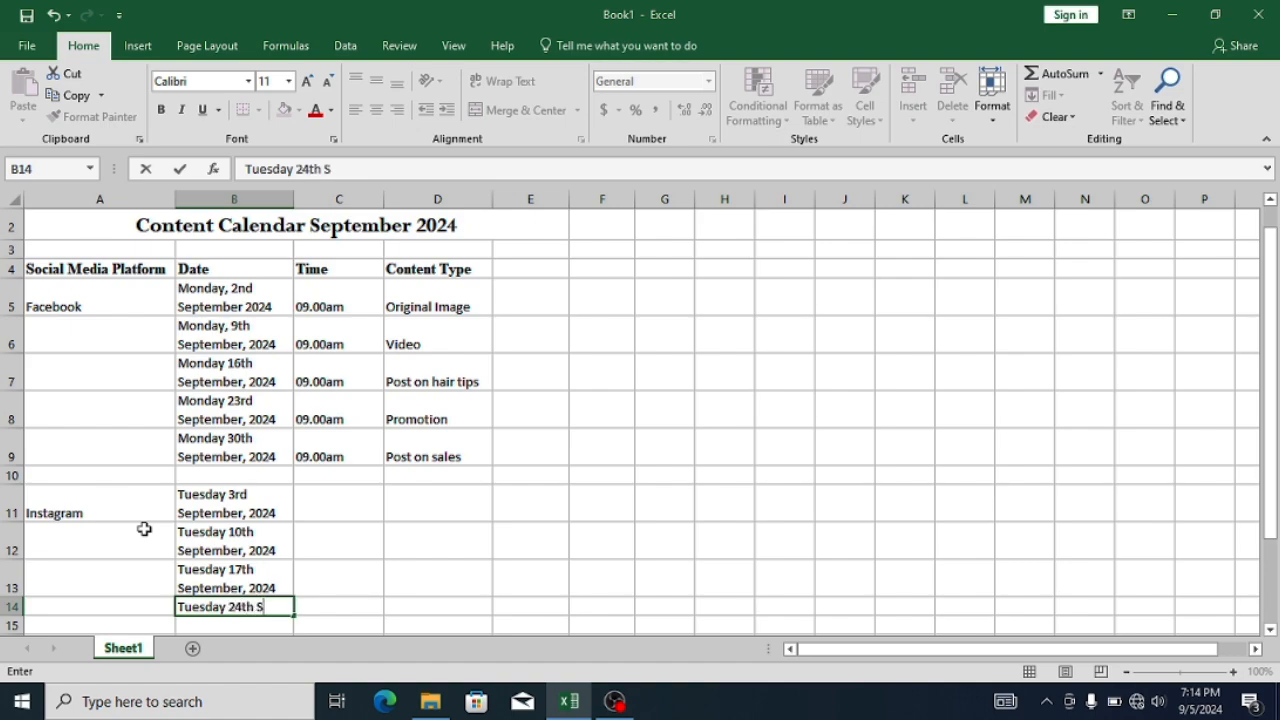
{"action": "type", "text": "eptember, 2024"}
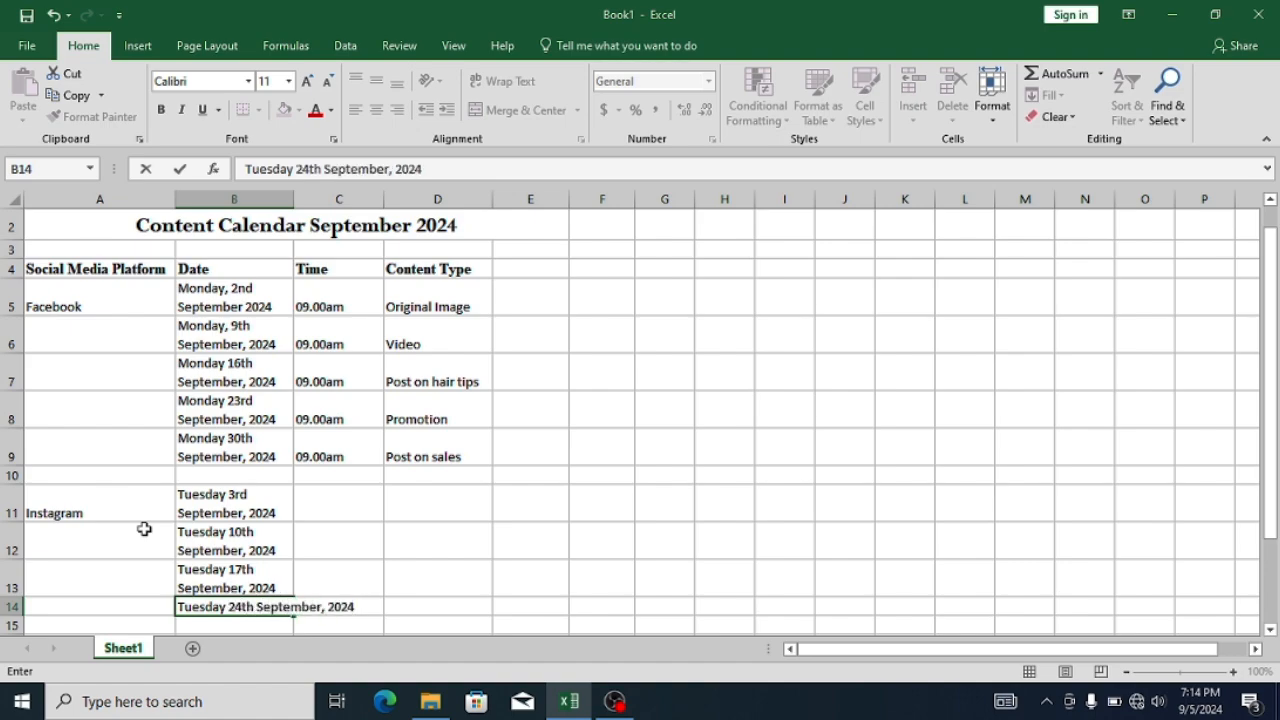
{"action": "key", "text": "Return"}
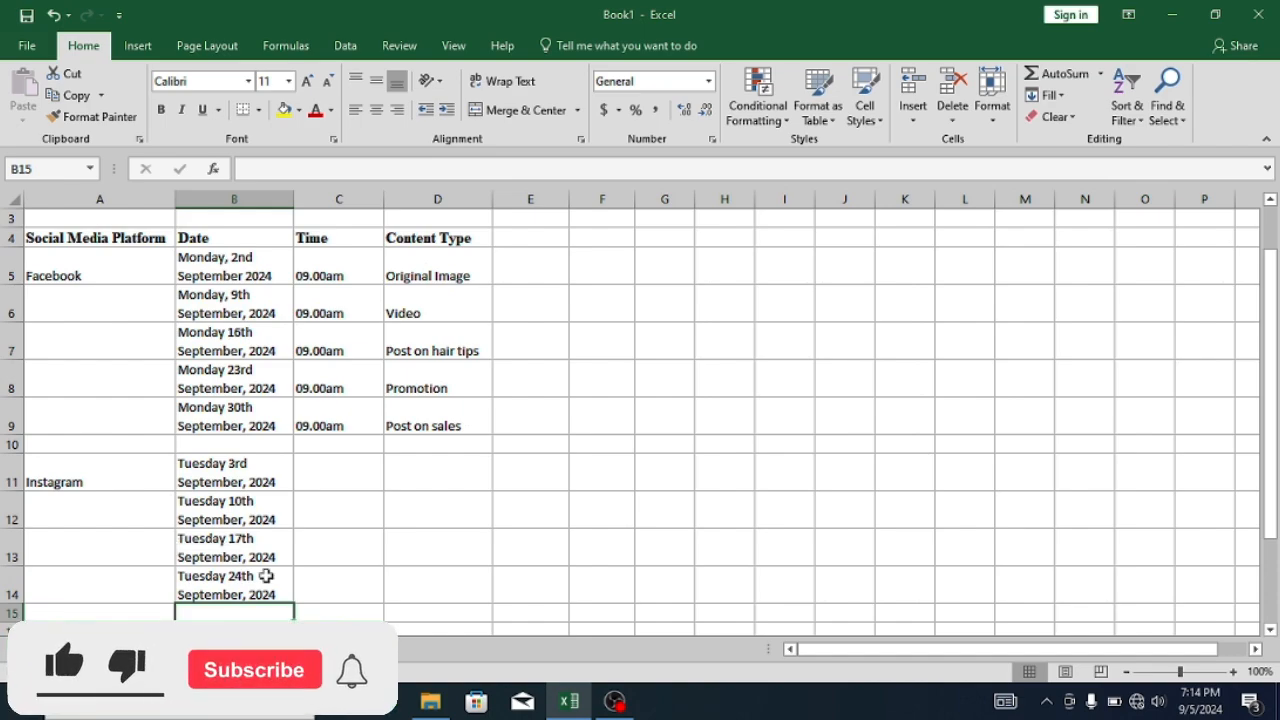
- Enter the time "02.00pm" in C11 and fill it down through C14
{"action": "left_click", "coordinate": [333, 495]}
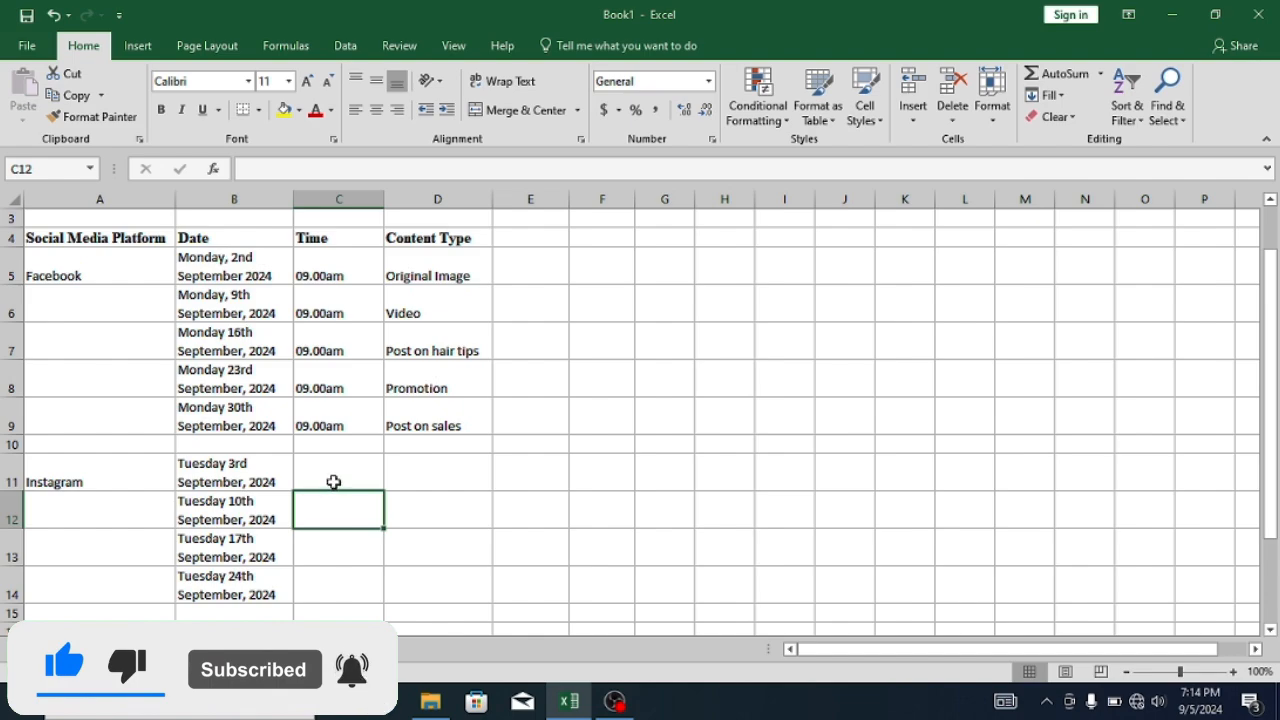
{"action": "left_click", "coordinate": [335, 476]}
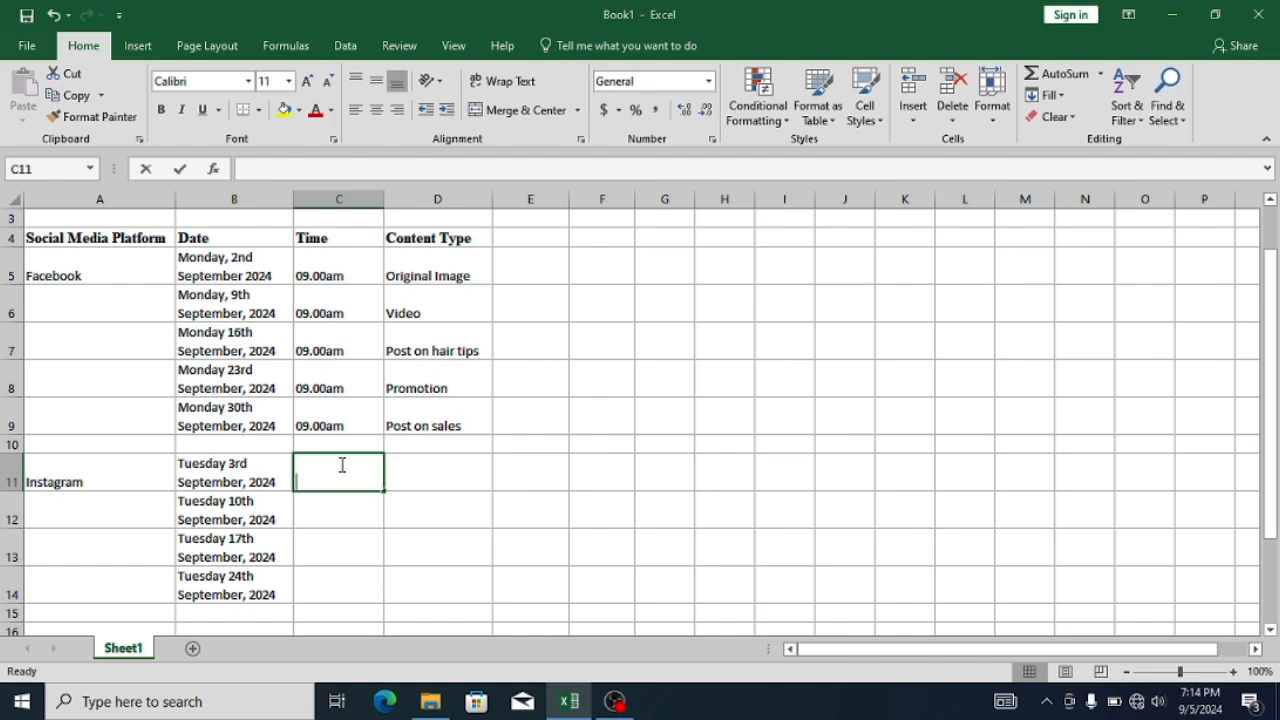
{"action": "type", "text": "02.00pm"}
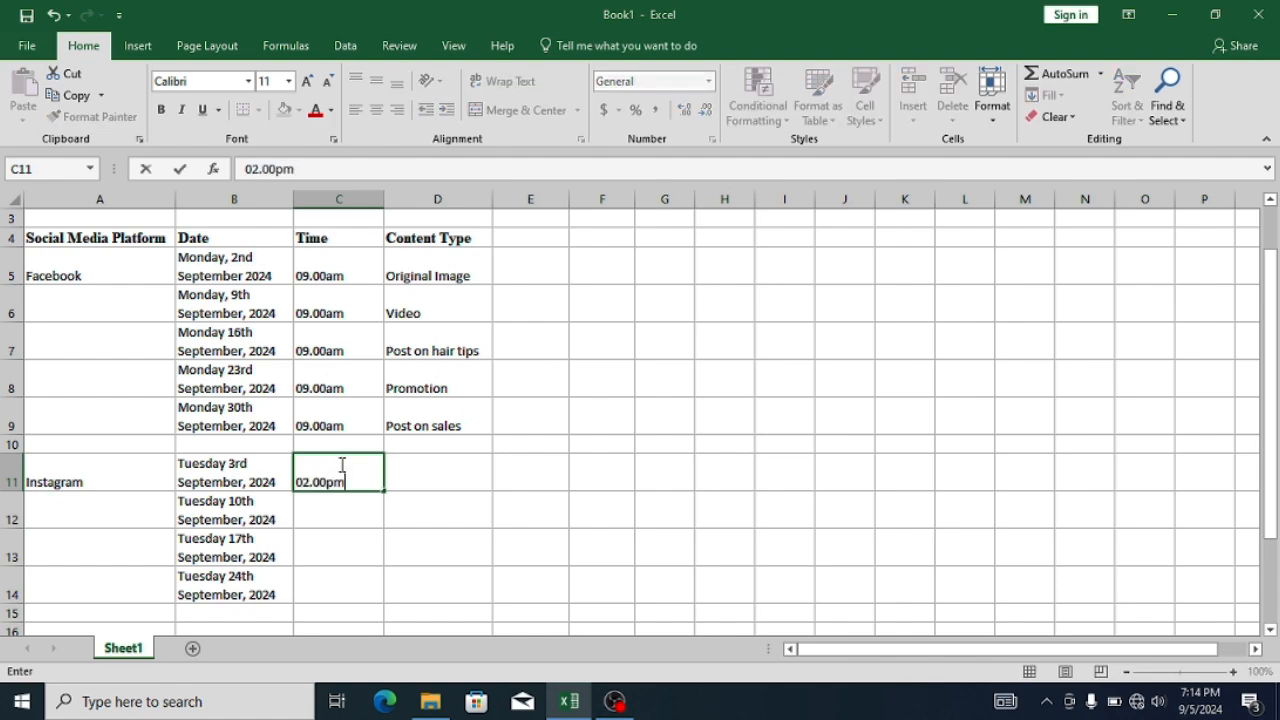
{"action": "key", "text": "Return"}
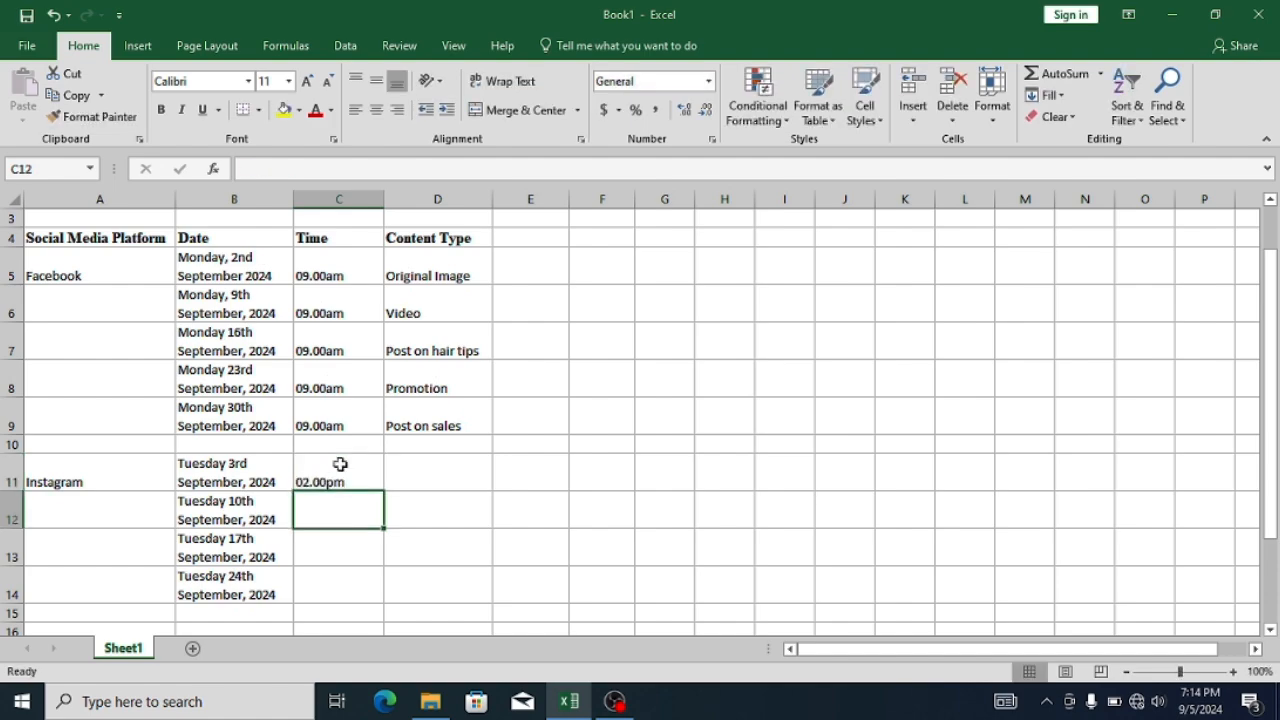
{"action": "left_click", "coordinate": [340, 464]}
{"action": "left_click_drag", "start_coordinate": [383, 491], "coordinate": [375, 598]}
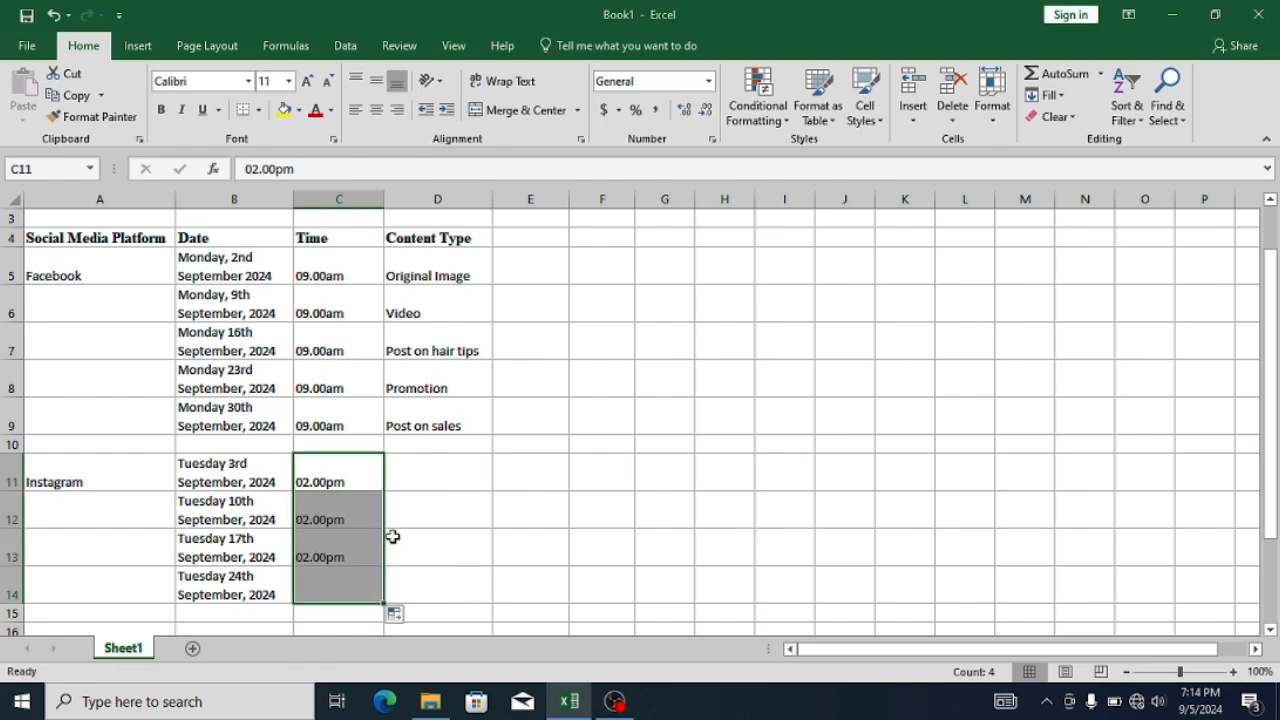
- Enter the Instagram content types "Original Image", "Video", "Post on hair tips" and "Promotion" in D11 through D14
{"action": "left_click", "coordinate": [435, 476]}
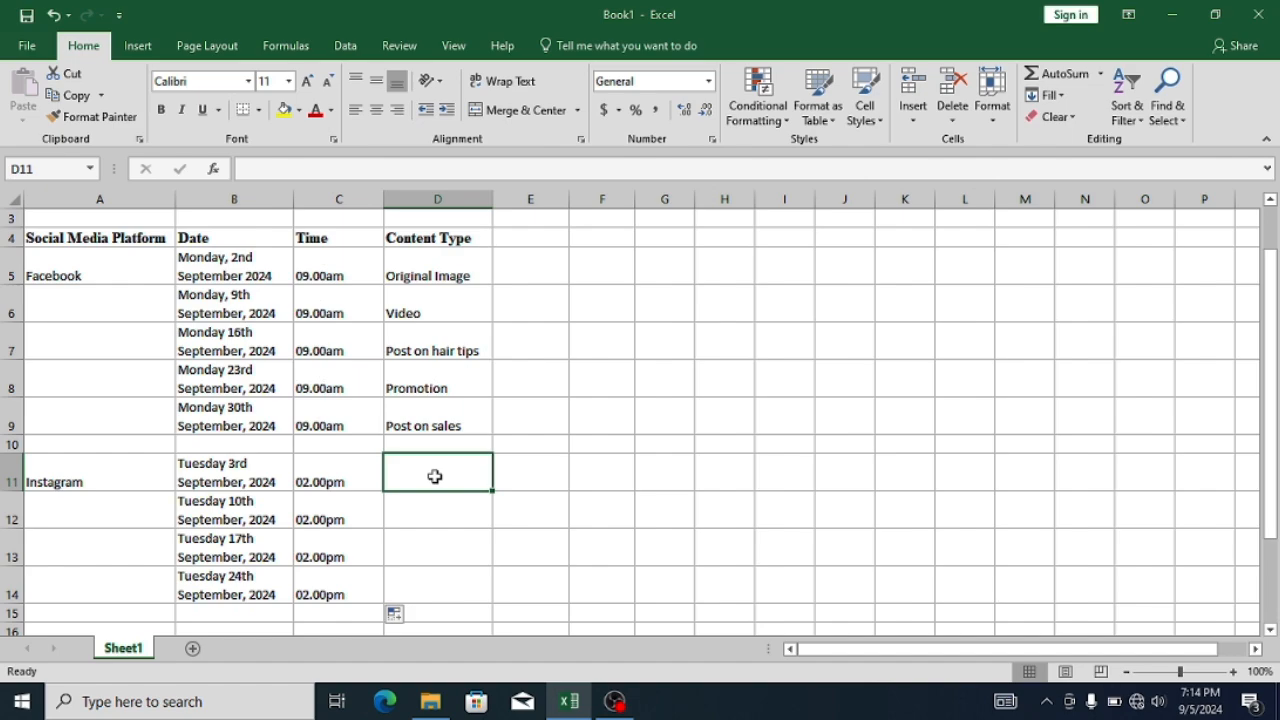
{"action": "type", "text": "Original"}
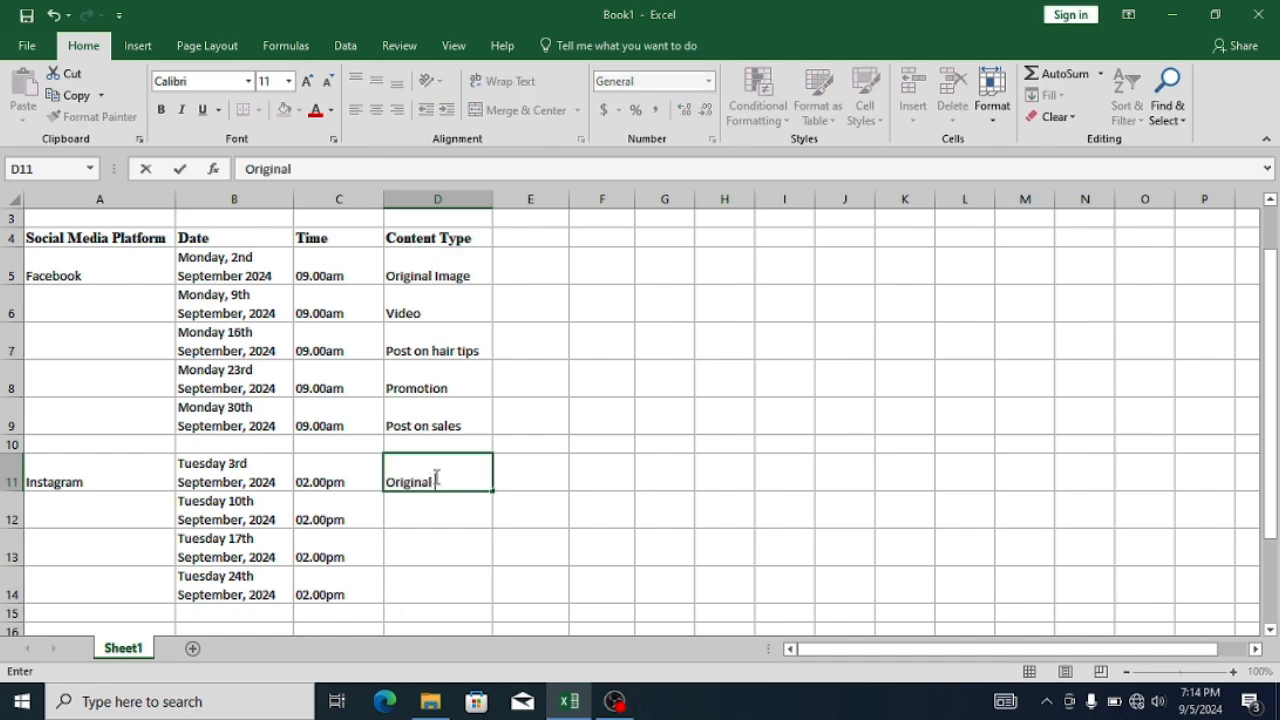
{"action": "type", "text": " Image"}
{"action": "key", "text": "Return"}
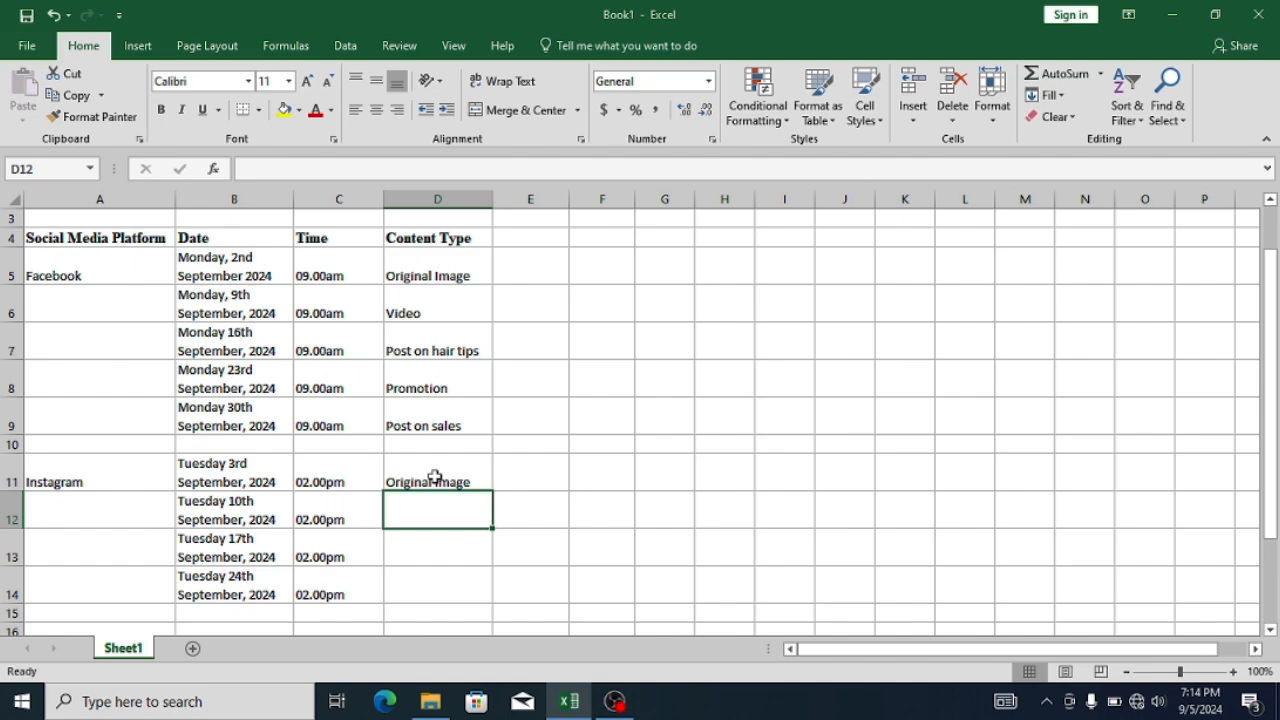
{"action": "type", "text": "Video"}
{"action": "key", "text": "Return"}
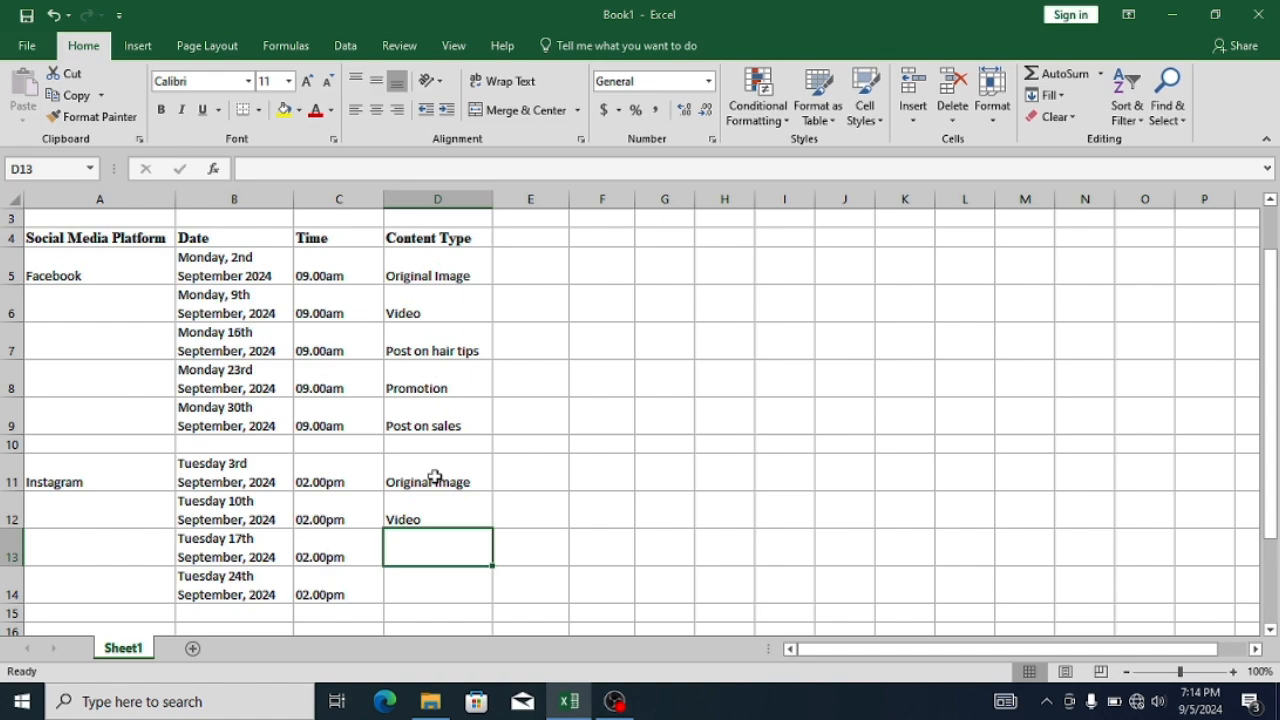
{"action": "type", "text": "Post on hair tips"}
{"action": "key", "text": "Return"}
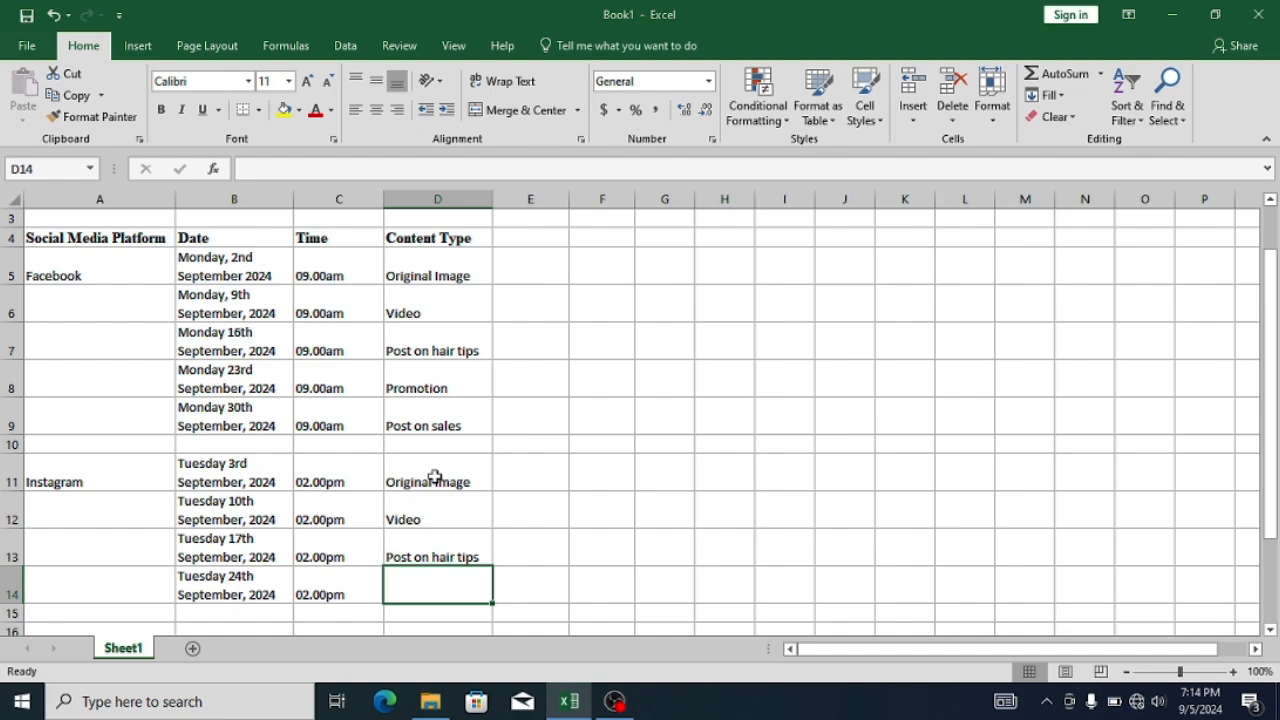
{"action": "type", "text": "Promotion"}
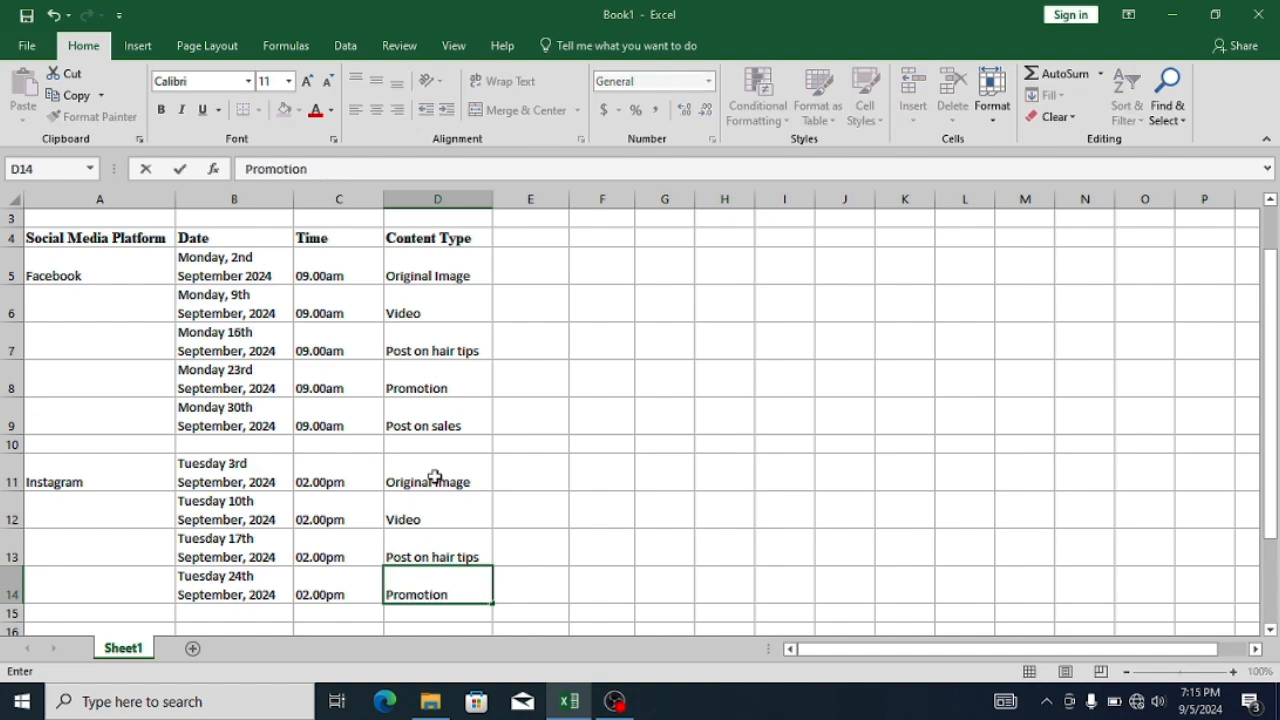
{"action": "key", "text": "Return"}
{"action": "key", "text": "Return"}
- Enter the platform "Tiktok" in A16 and the date "Wednesay 4th September, 2024" in B16
{"action": "key", "text": "Home"}
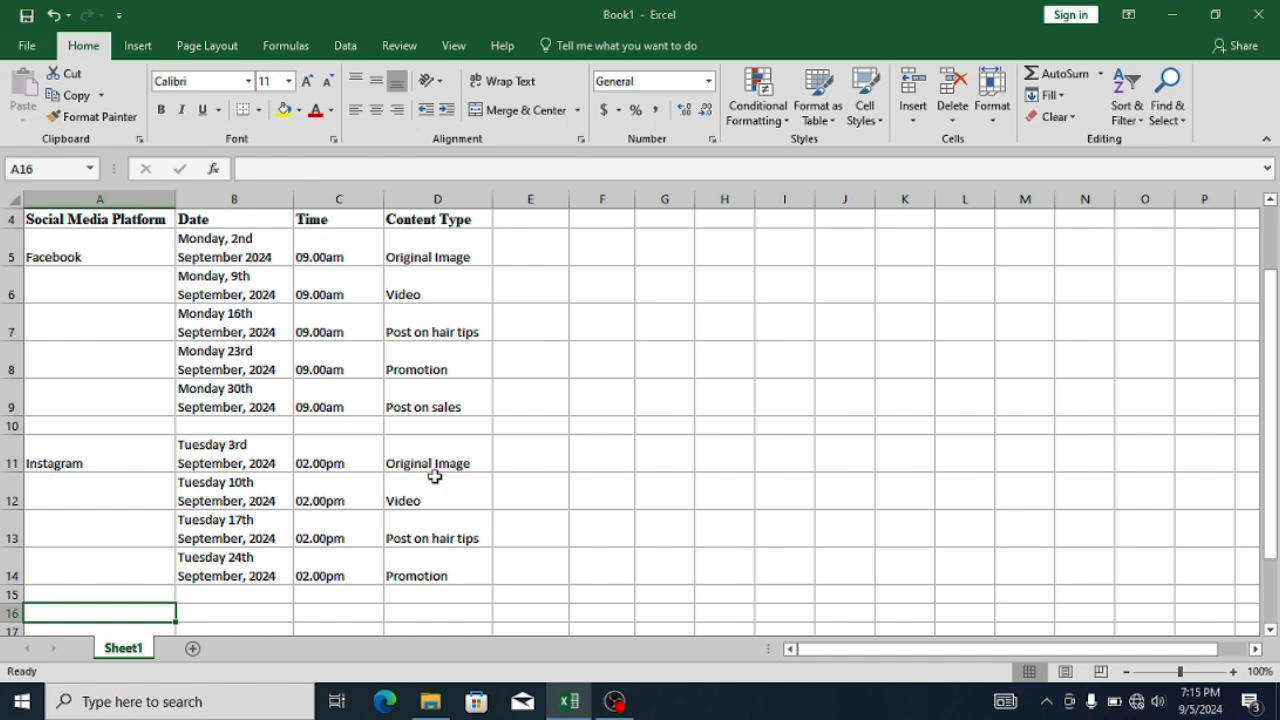
{"action": "type", "text": "Tiktok"}
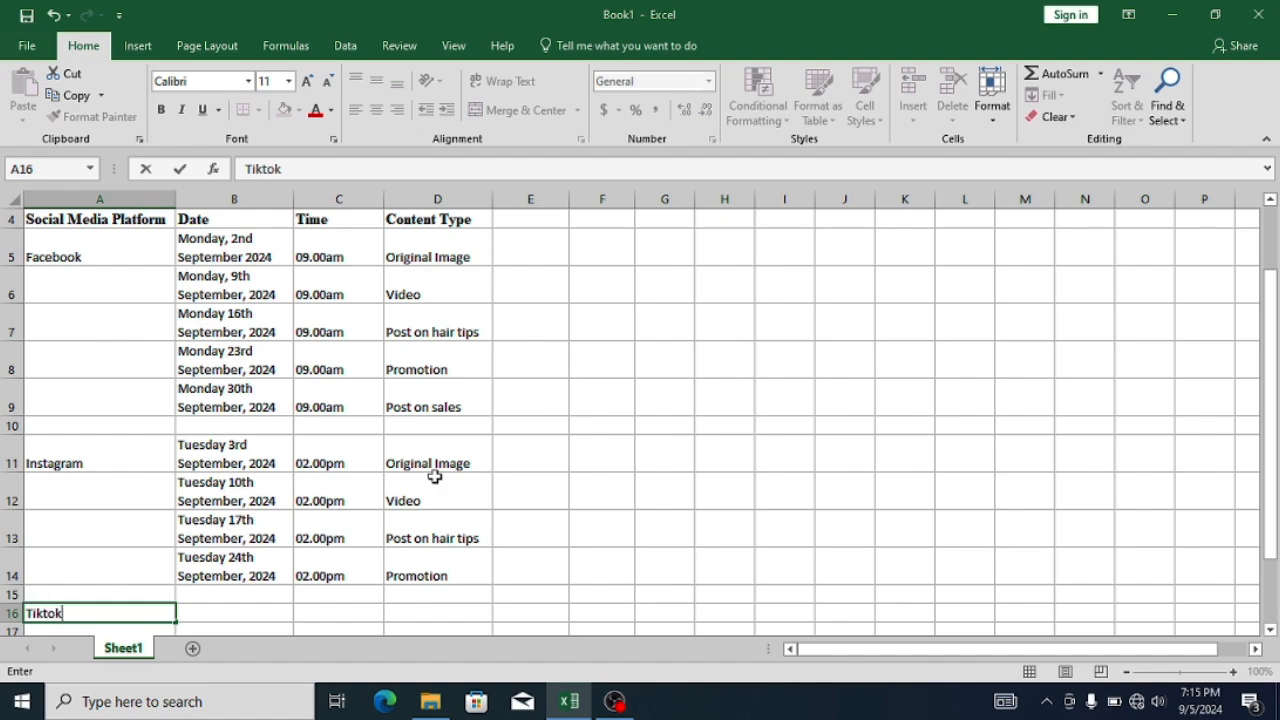
{"action": "key", "text": "Tab"}
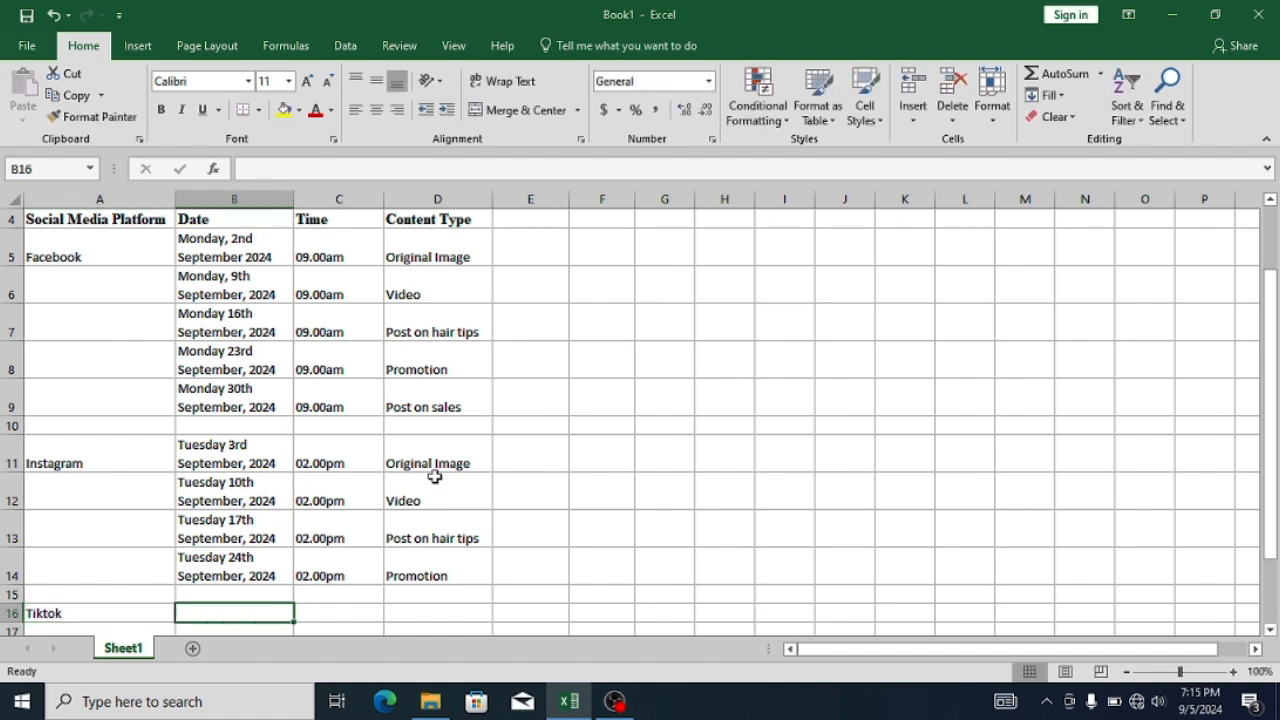
{"action": "type", "text": "Wednesda"}
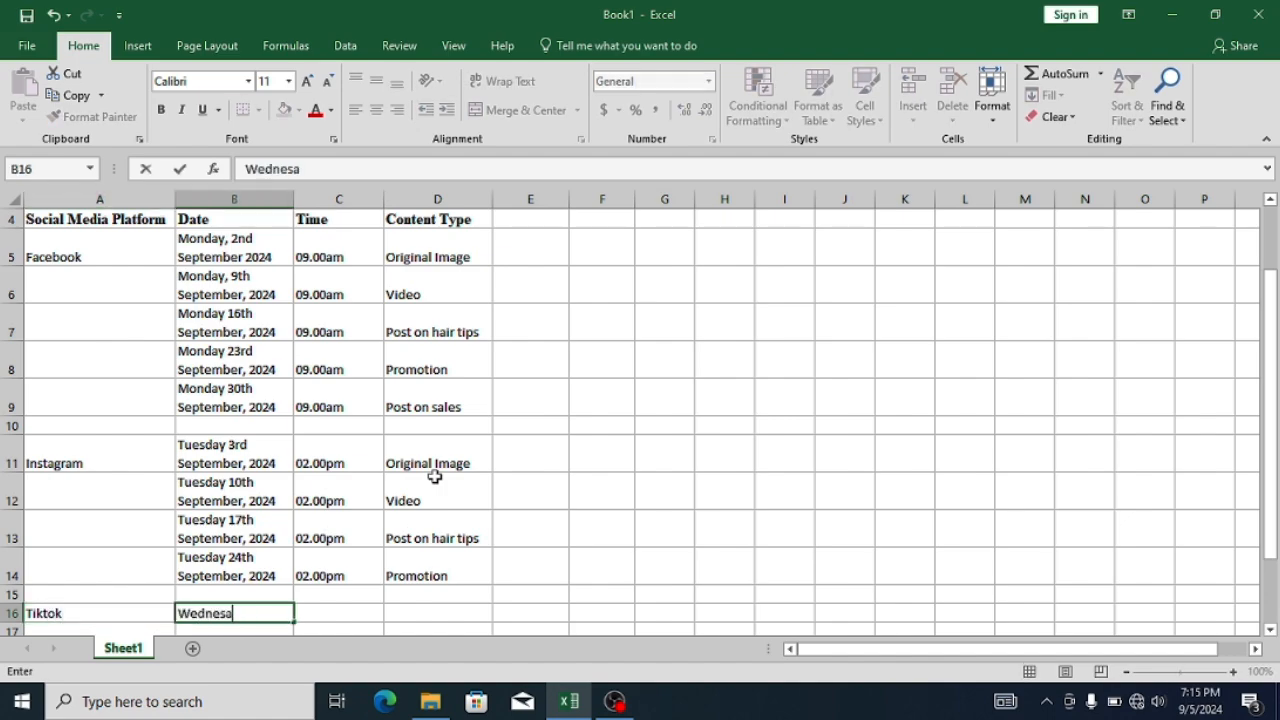
{"action": "type", "text": "y 4th September, 2024"}
{"action": "key", "text": "Return"}
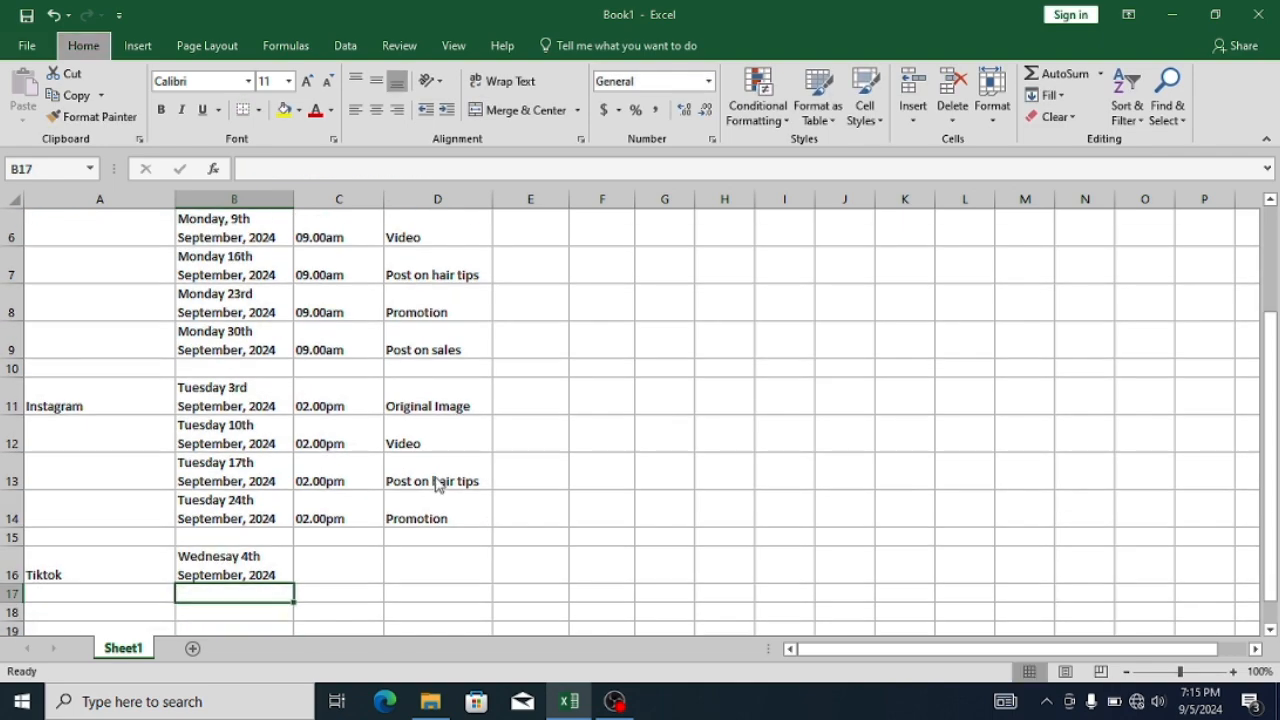
{"action": "key", "text": "alt+w"}
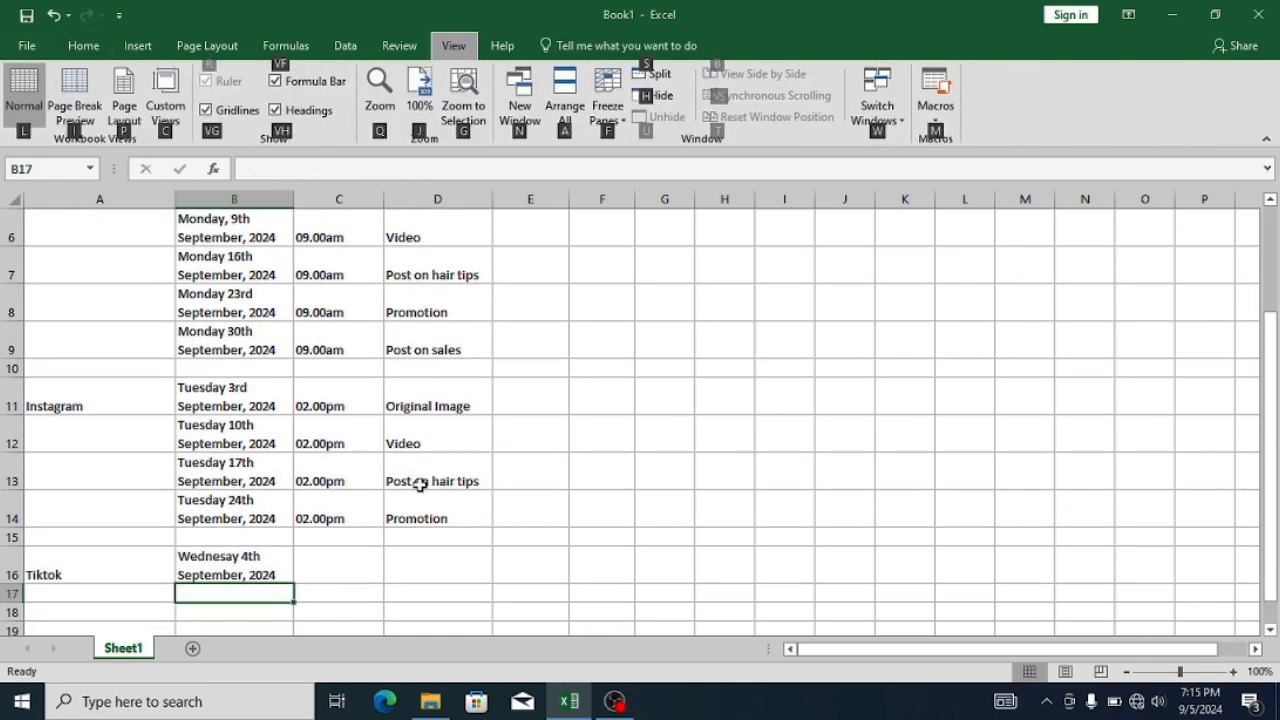
{"action": "left_click", "coordinate": [424, 520]}
{"action": "left_click", "coordinate": [252, 595]}
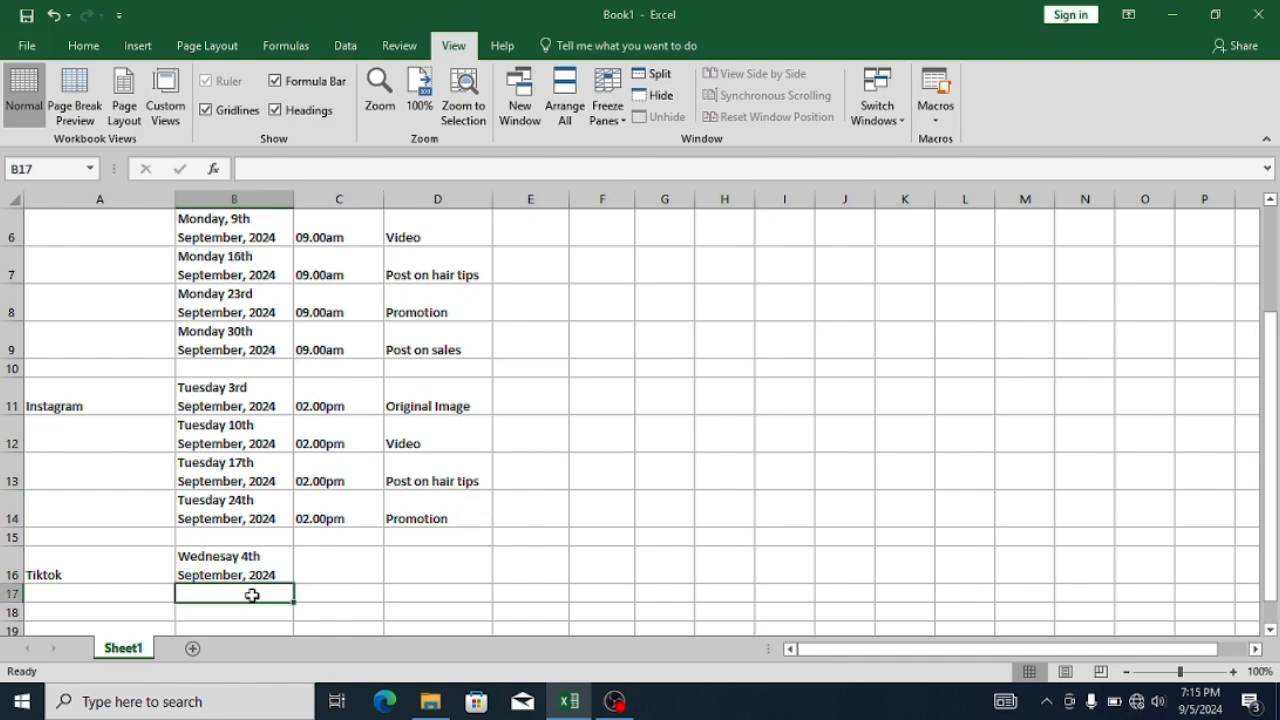
{"action": "type", "text": "Wedn"}
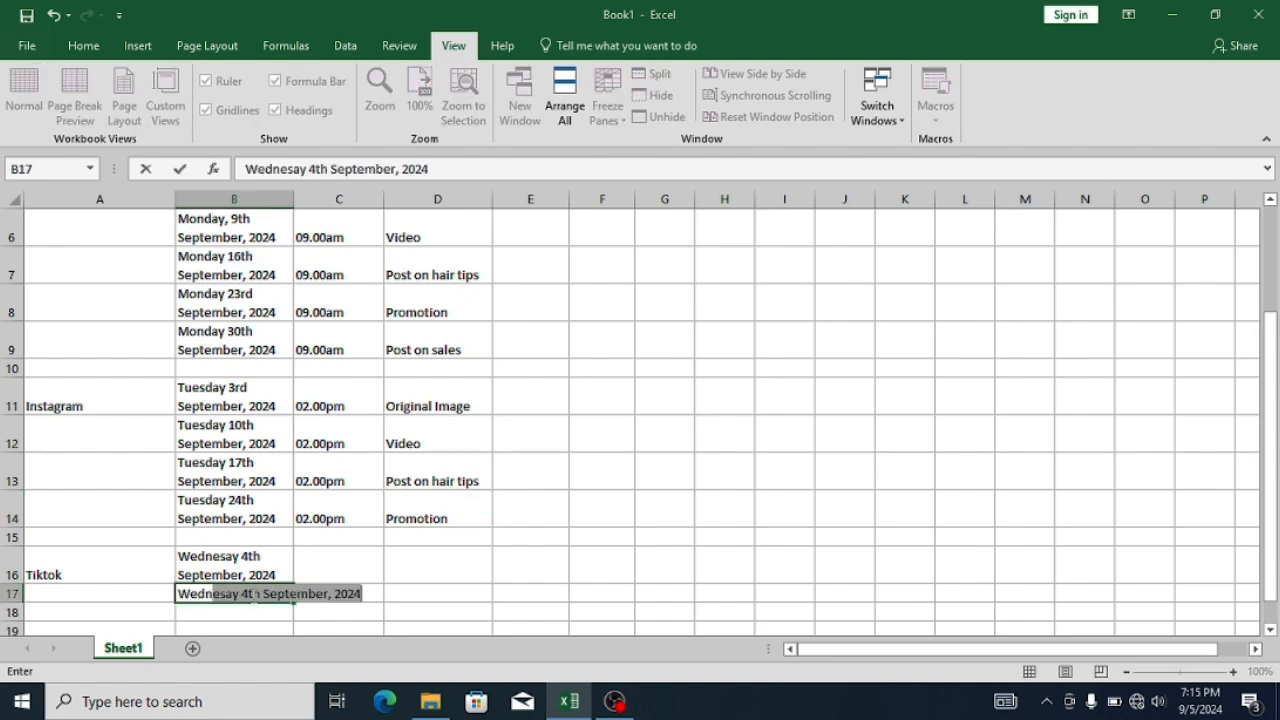
{"action": "key", "text": "BackSpace"}
{"action": "key", "text": "BackSpace"}
{"action": "key", "text": "BackSpace"}
{"action": "key", "text": "BackSpace"}
{"action": "key", "text": "BackSpace"}
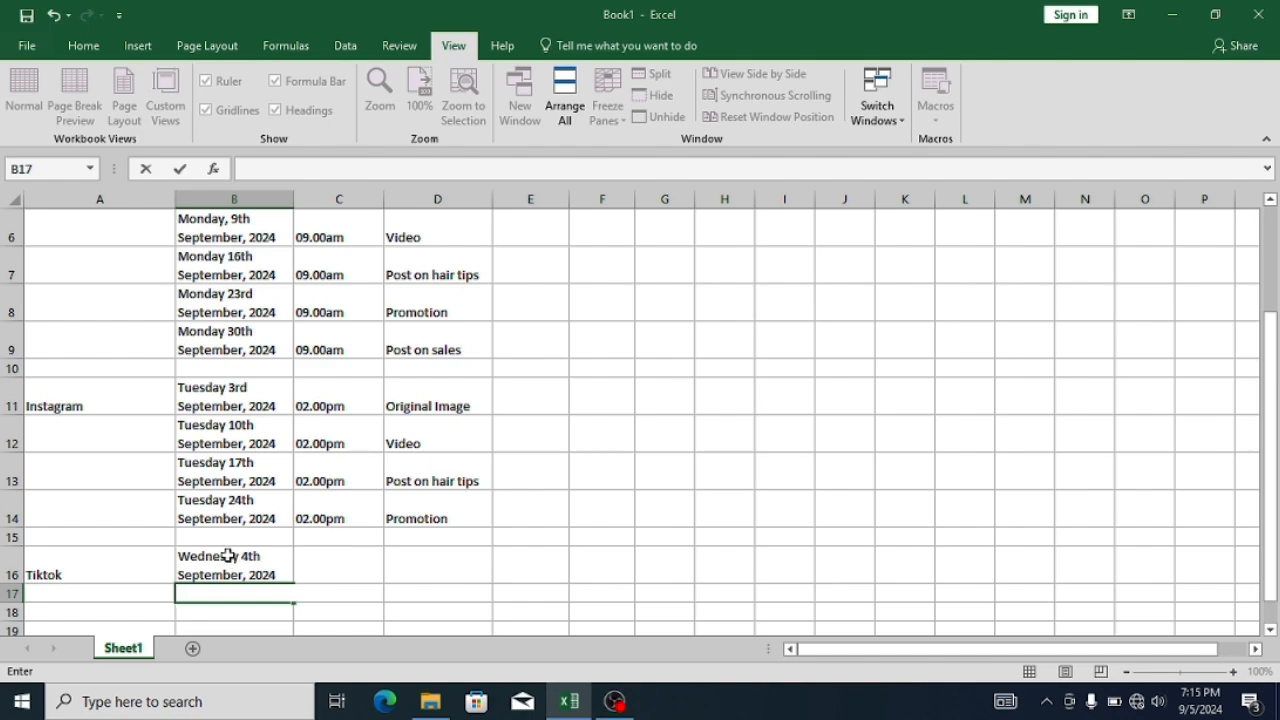
- Correct the spelling of the weekday in B16 to "Wednesday"
{"action": "double_click", "coordinate": [228, 556]}
{"action": "type", "text": "d"}
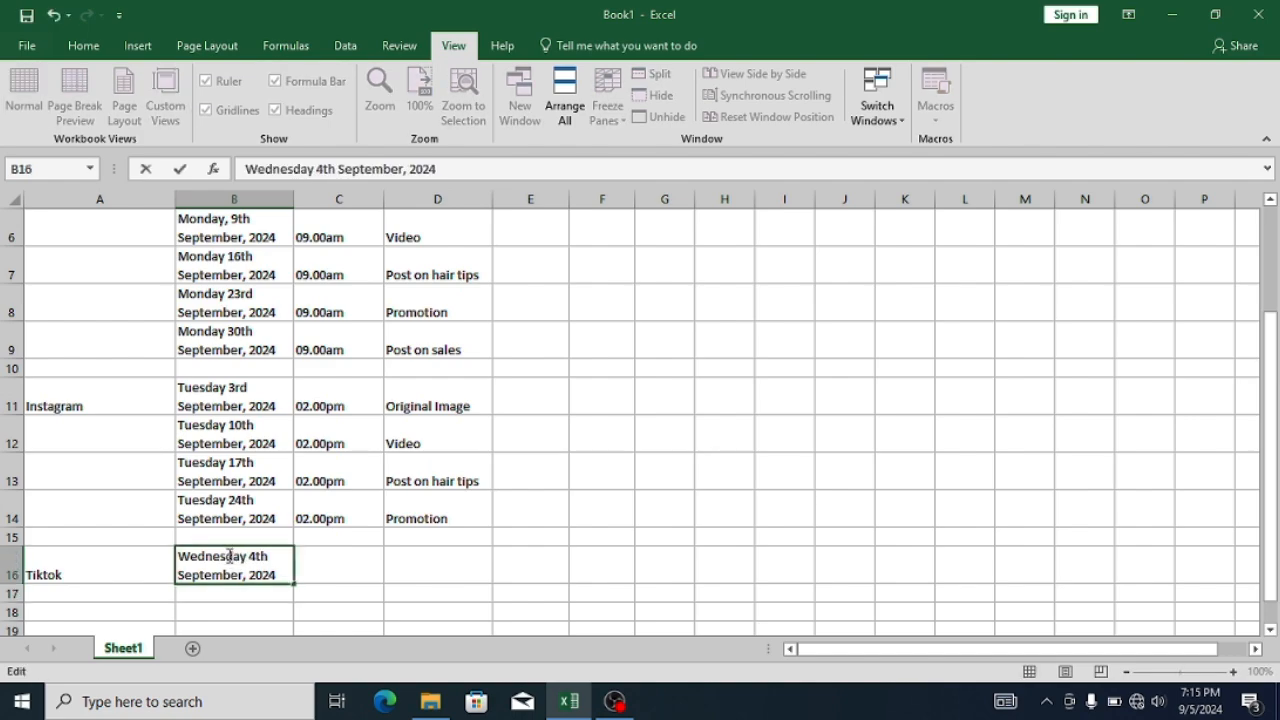
{"action": "left_click", "coordinate": [225, 596]}
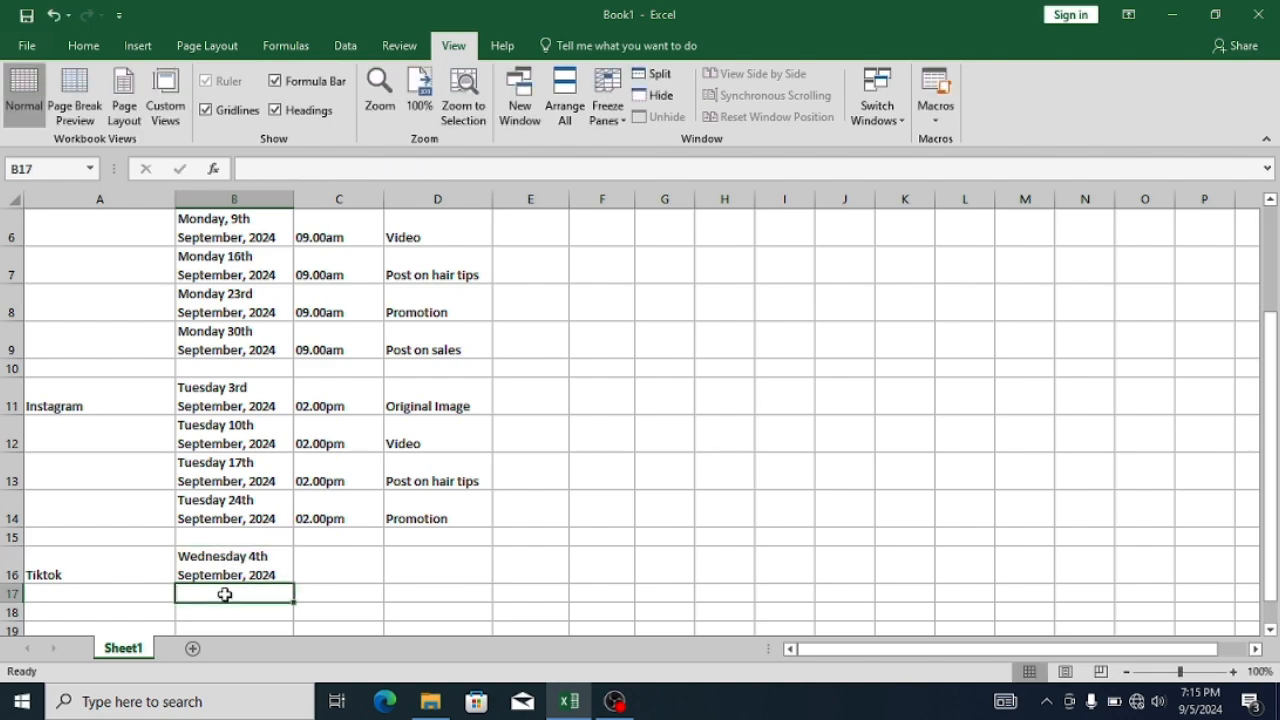
- Enter the date "Wednesday 11th September, 2024" in B17
{"action": "type", "text": "Wednesday "}
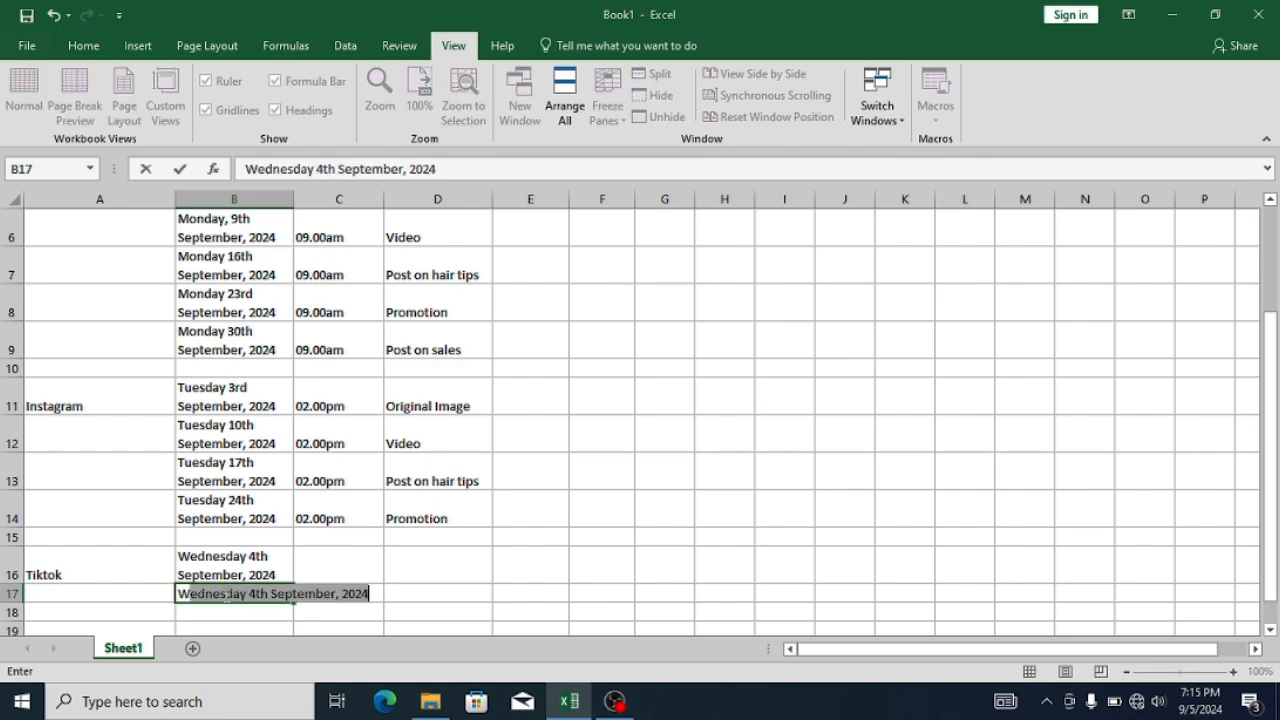
{"action": "type", "text": "1"}
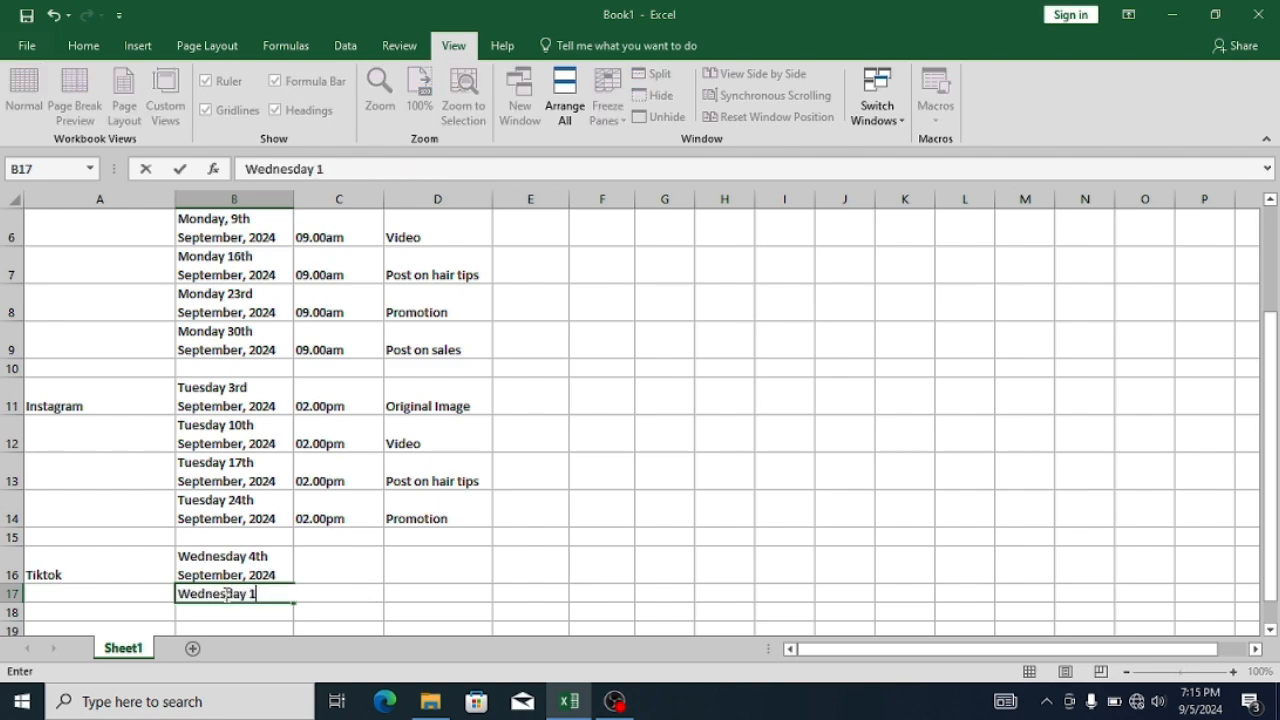
{"action": "type", "text": "1th September, 2024"}
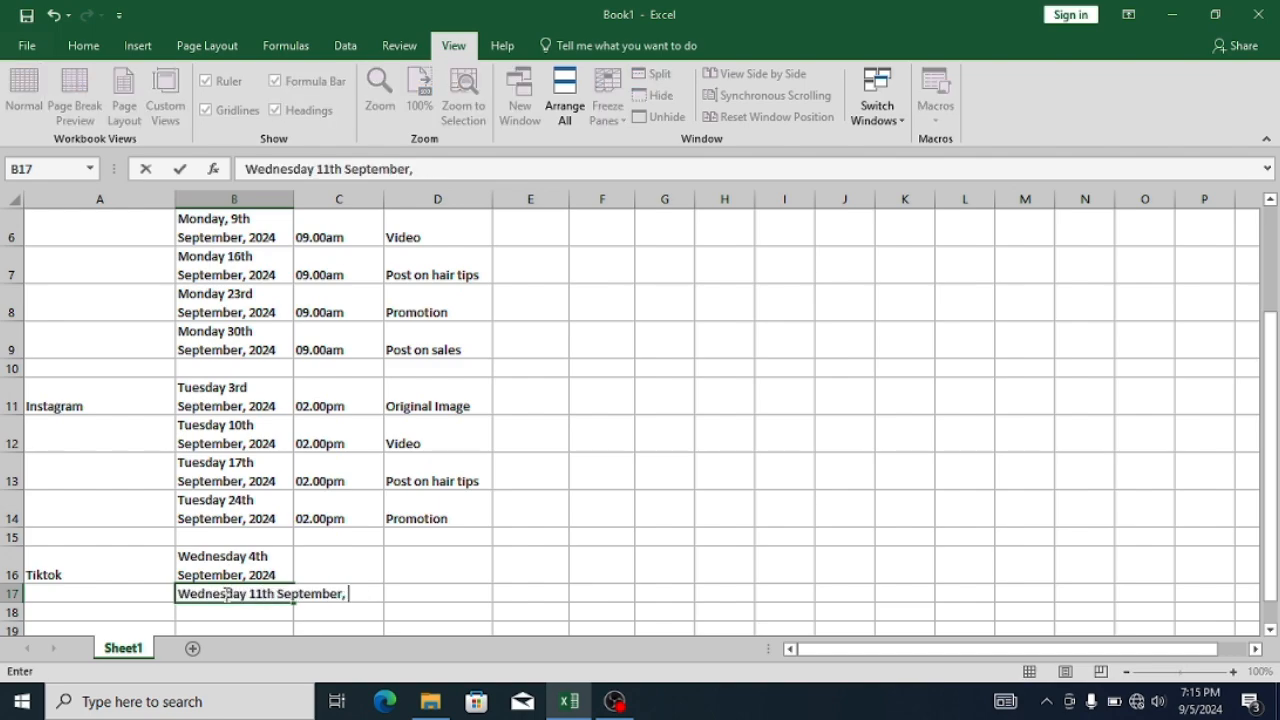
{"action": "key", "text": "Return"}
{"action": "key", "text": "alt"}
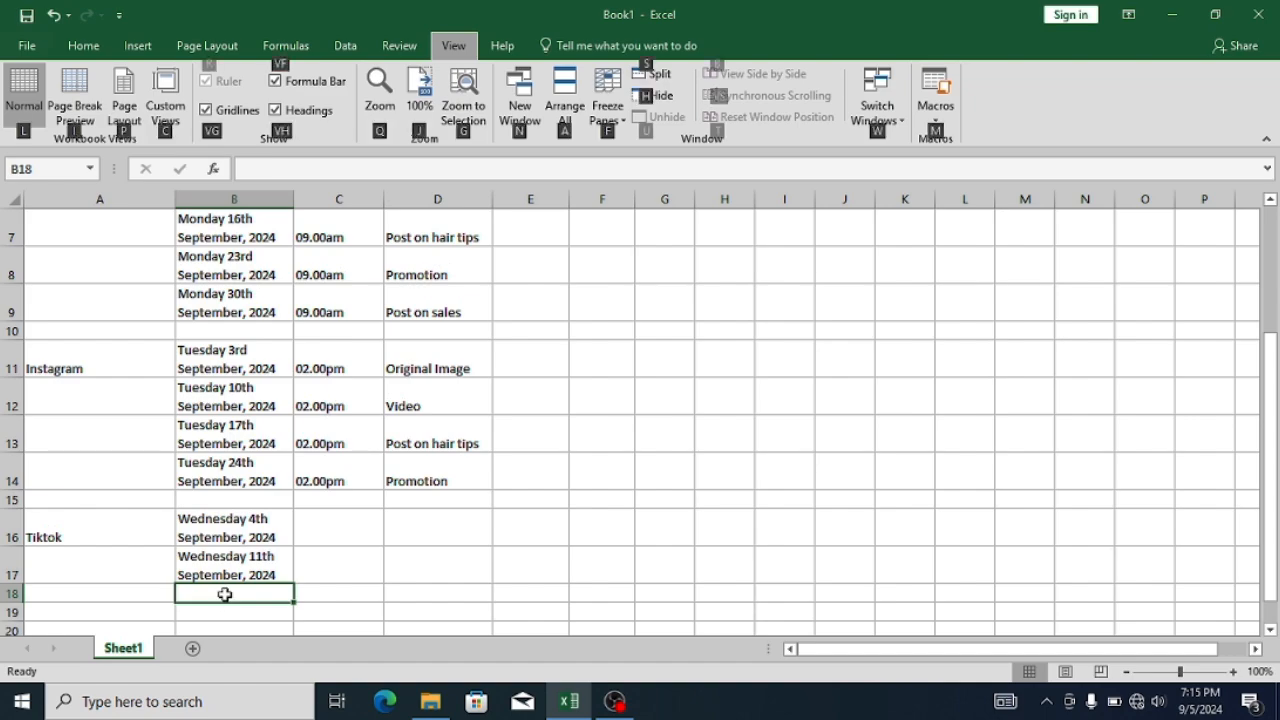
{"action": "key", "text": "alt"}
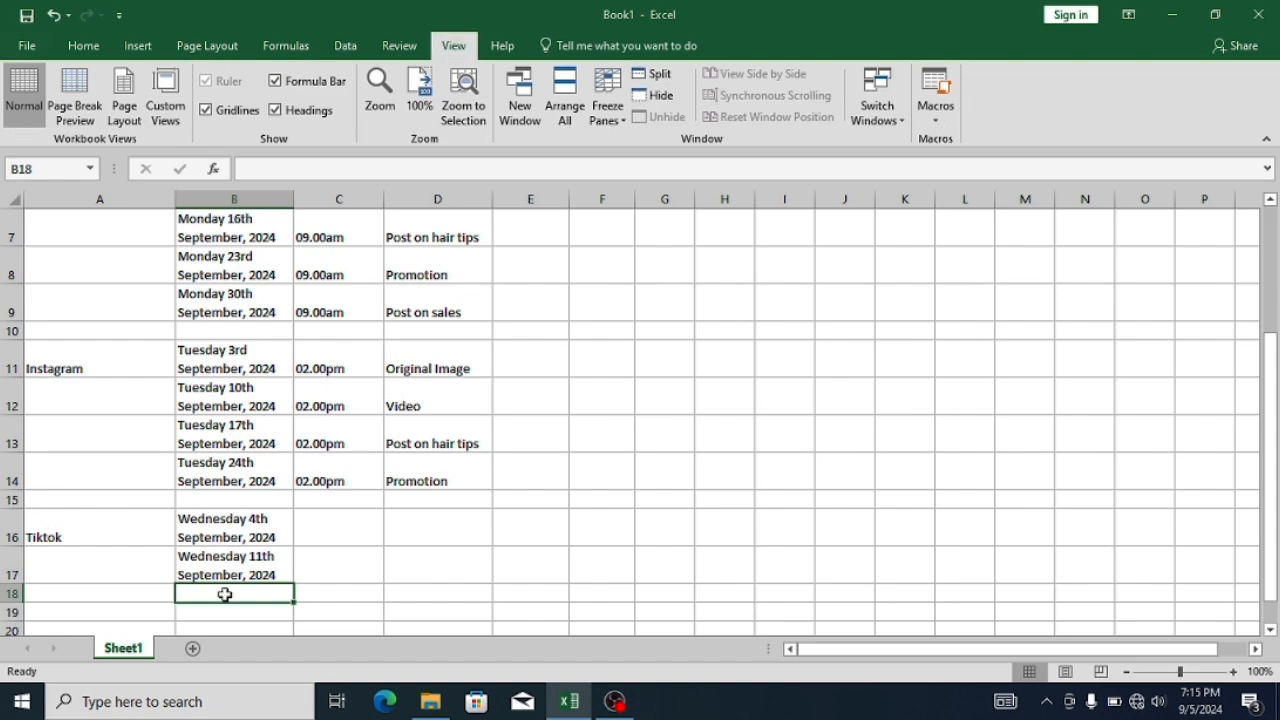
- Enter the date "Wednesday 18th September, 2024" in B18
{"action": "type", "text": "Wednesday "}
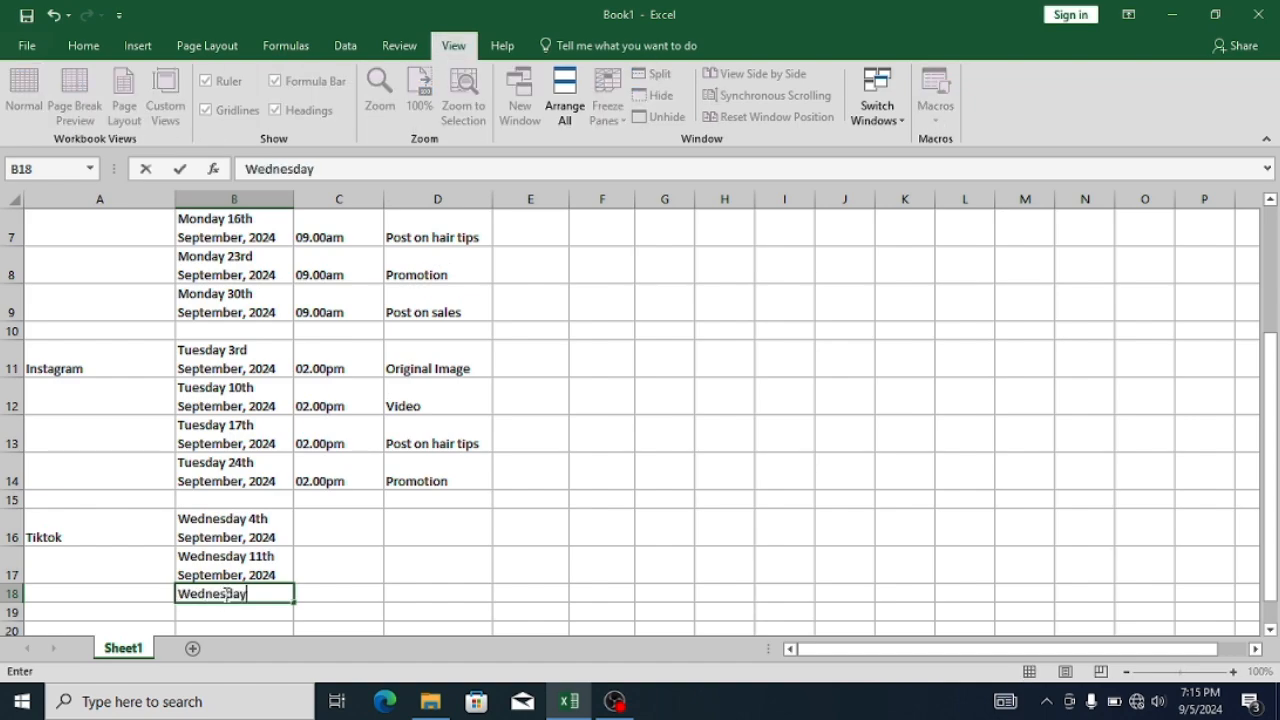
{"action": "type", "text": "18th Septe"}
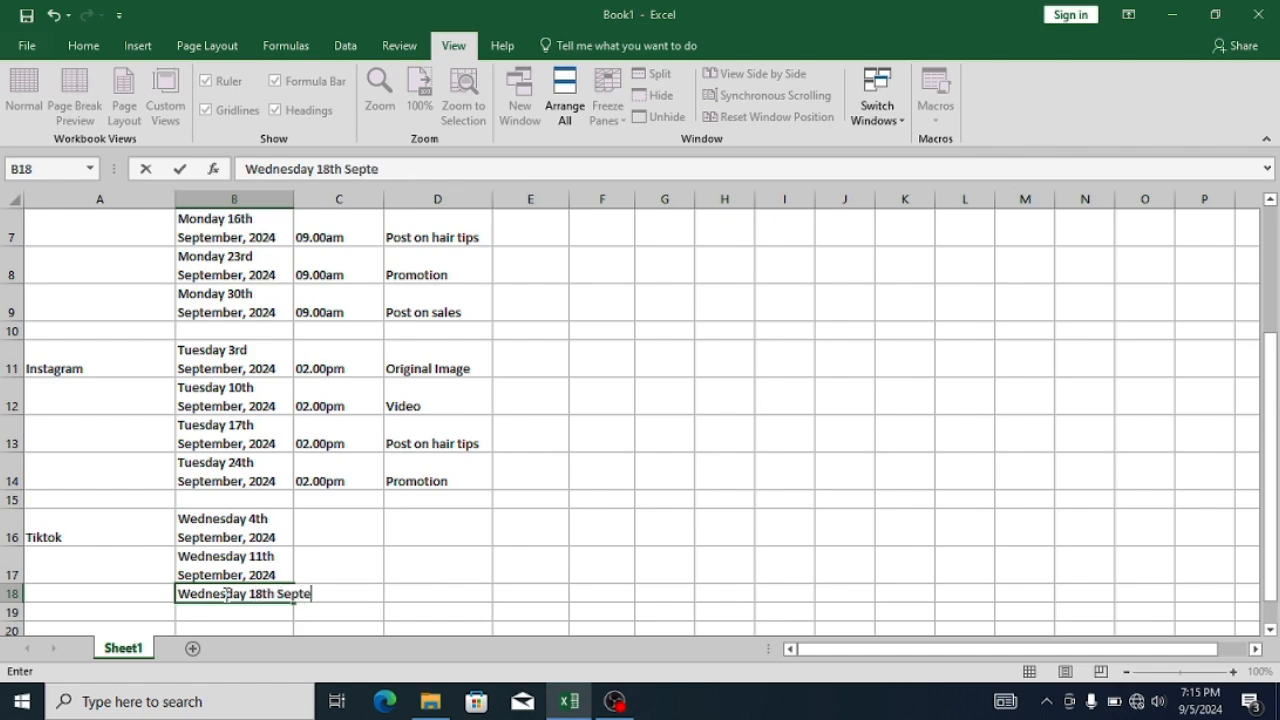
{"action": "type", "text": "mper, 2024"}
{"action": "key", "text": "Return"}
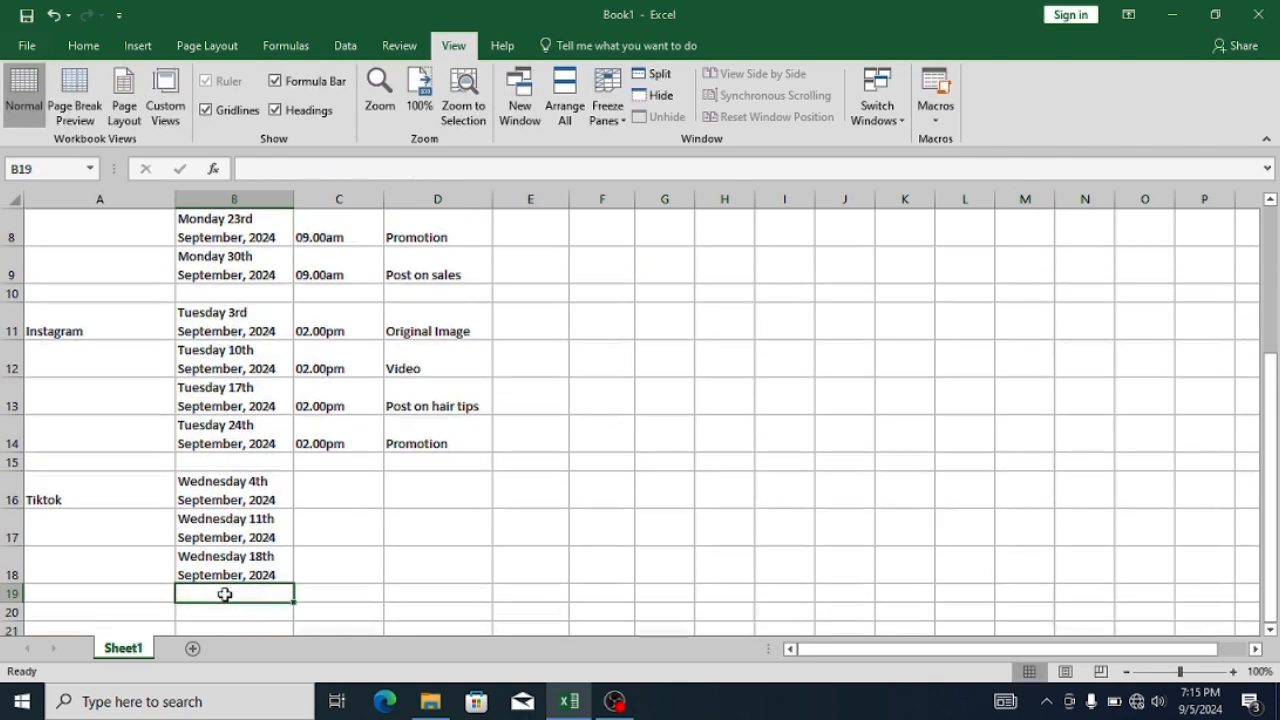
- Enter the date "Wednesday 25th September, 2024" in B19
{"action": "type", "text": "wed"}
{"action": "key", "text": "BackSpace"}
{"action": "key", "text": "BackSpace"}
{"action": "key", "text": "BackSpace"}
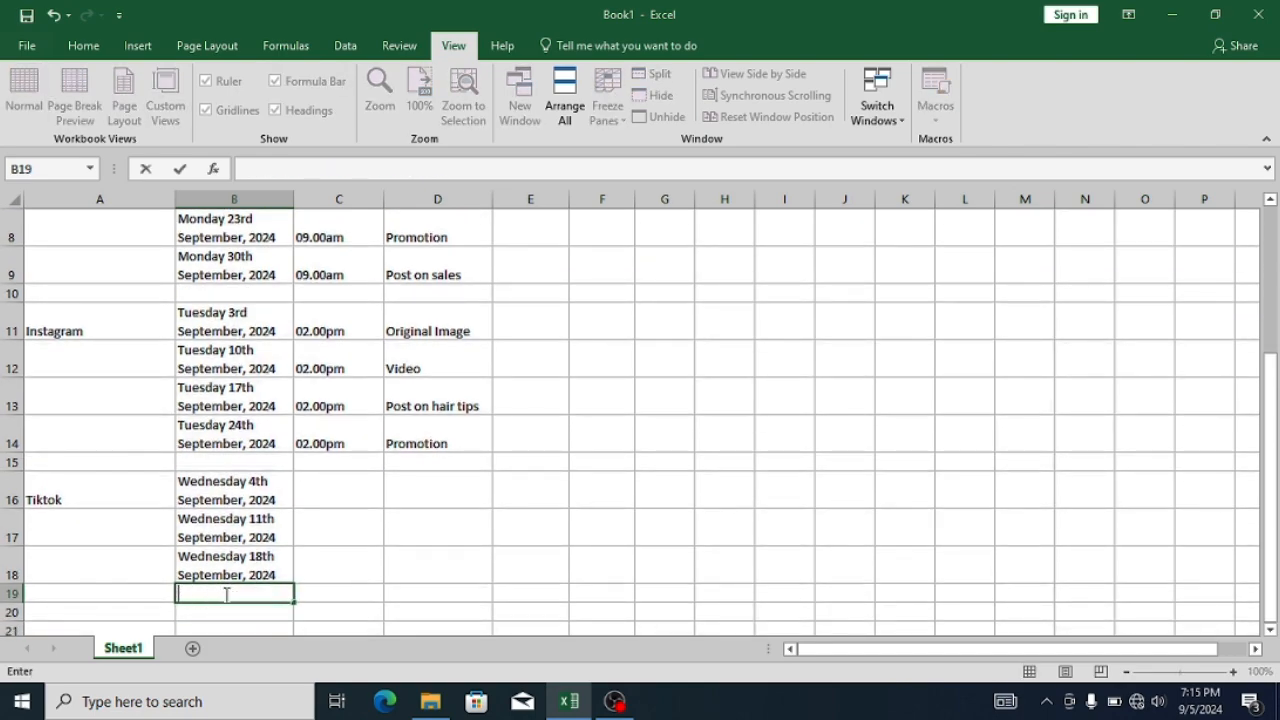
{"action": "type", "text": "Wednesday "}
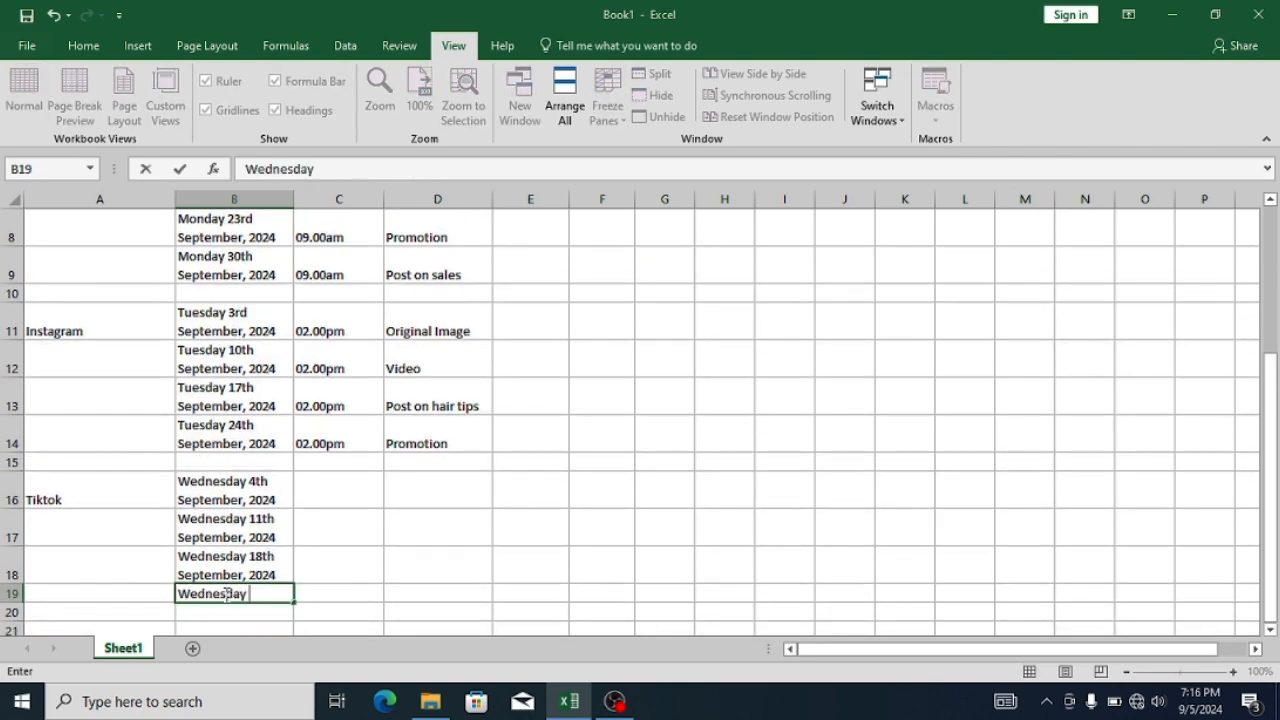
{"action": "type", "text": "25th September, 2024"}
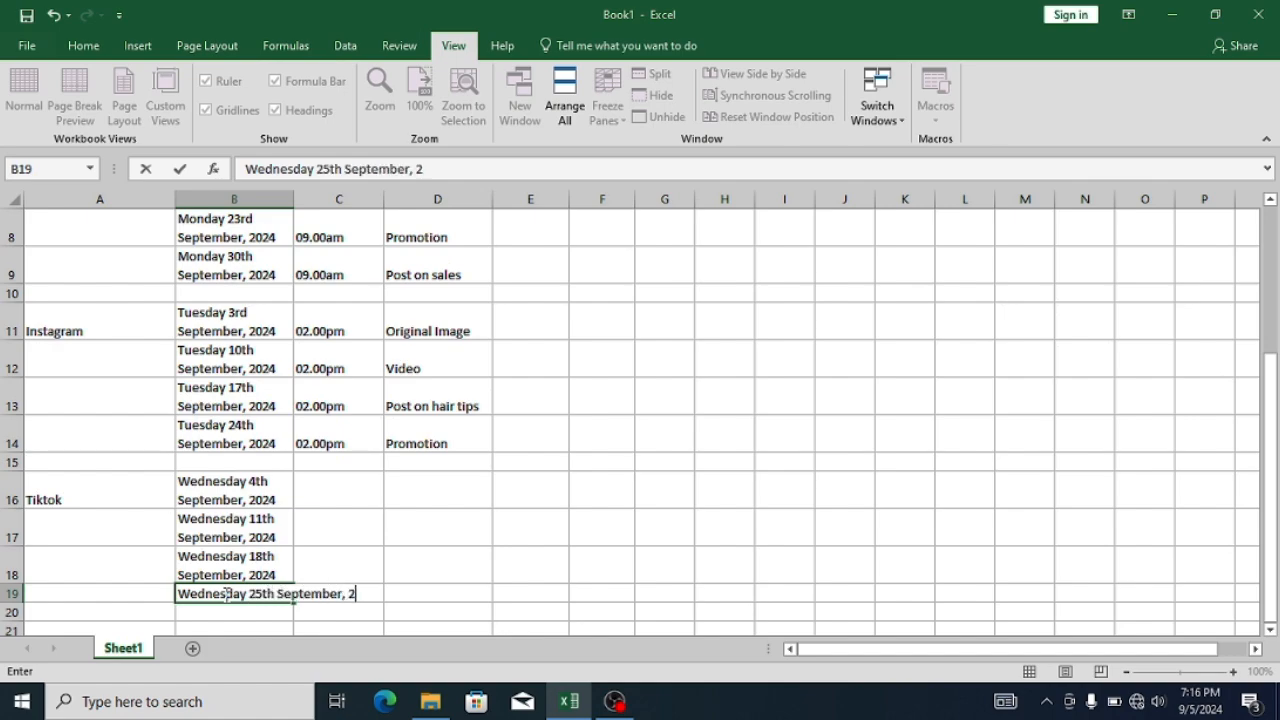
{"action": "key", "text": "Return"}
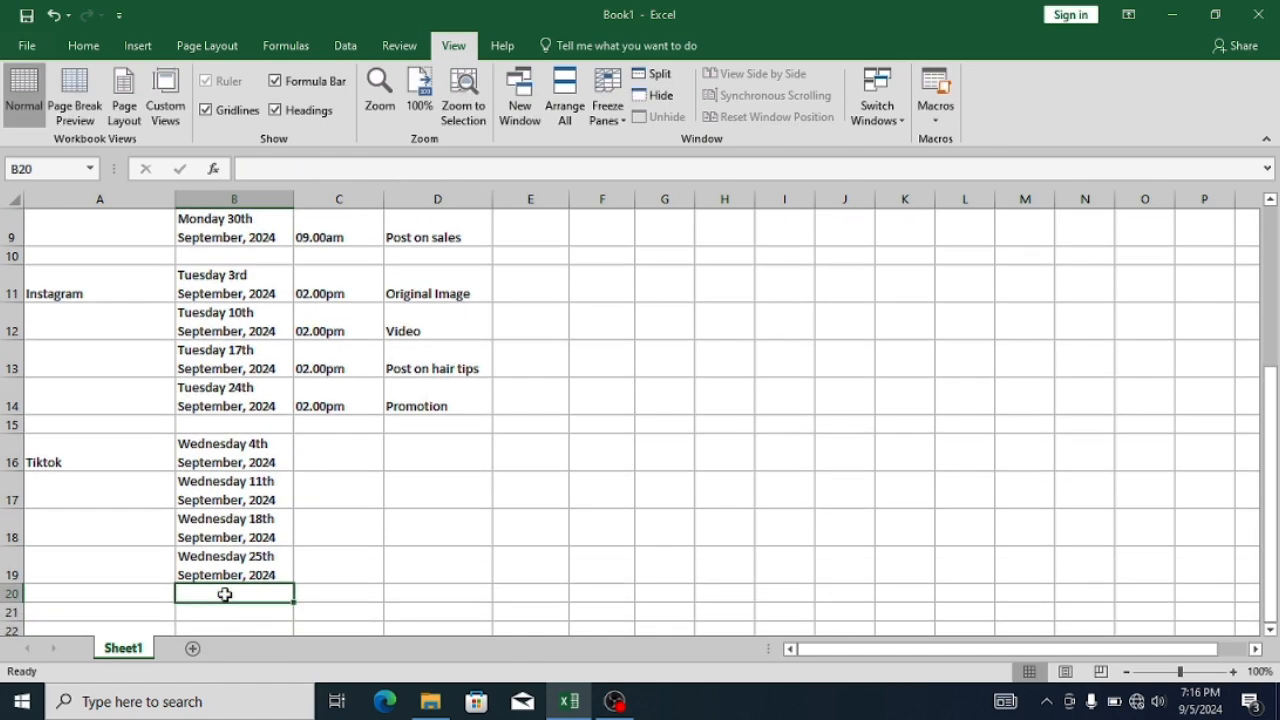
- Enter the Tiktok posting times "03.45pm" in C16, "09.50am" in C17 and "02.00pm" in C18
{"action": "left_click", "coordinate": [350, 458]}
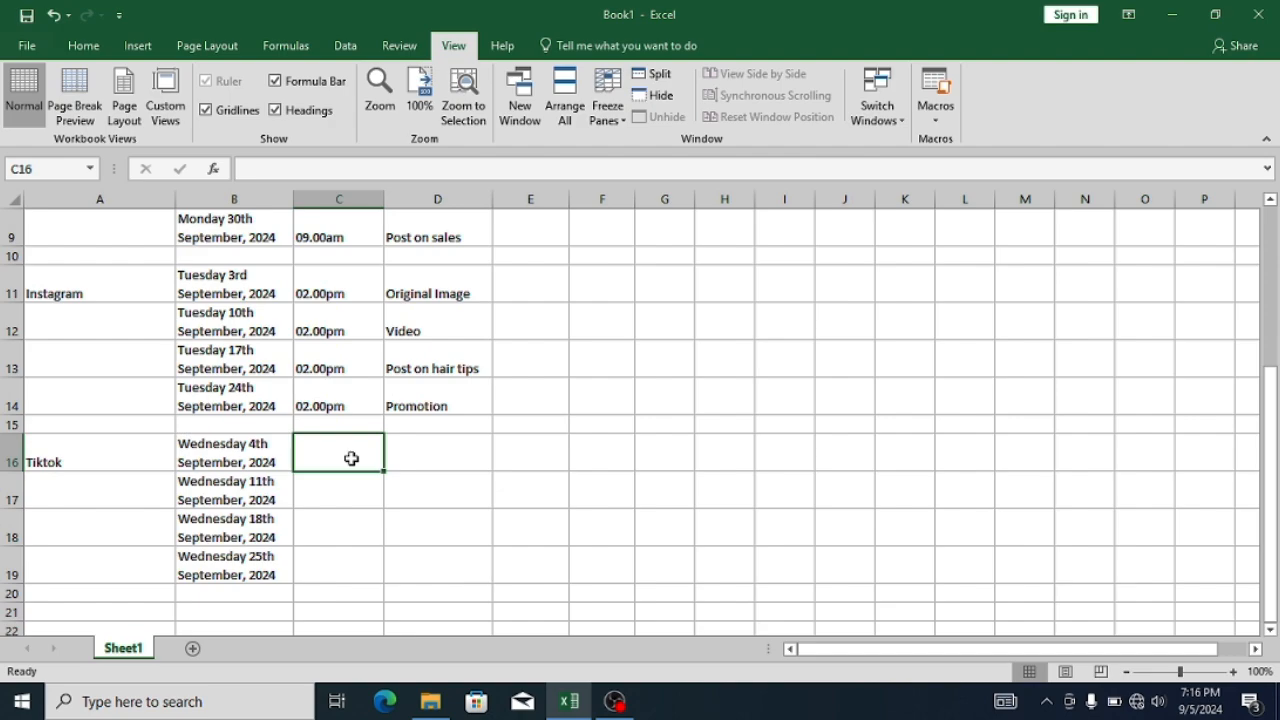
{"action": "type", "text": "03."}
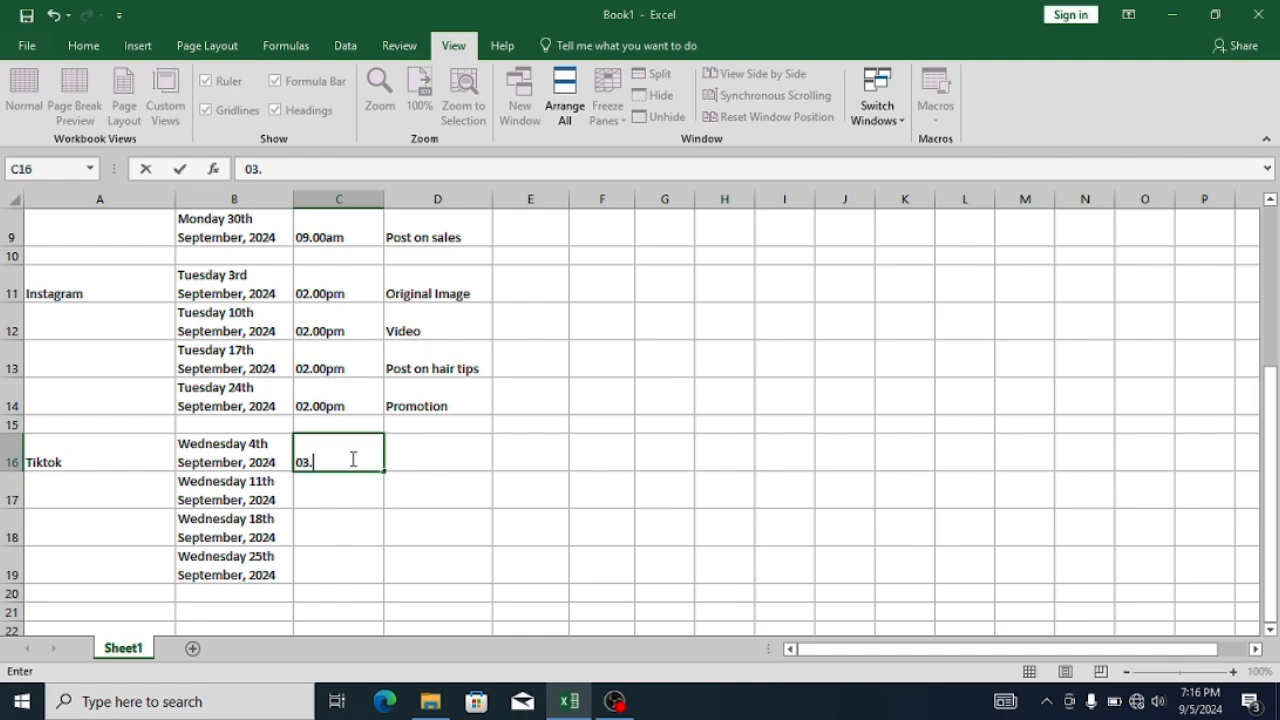
{"action": "type", "text": "45pm"}
{"action": "key", "text": "Return"}
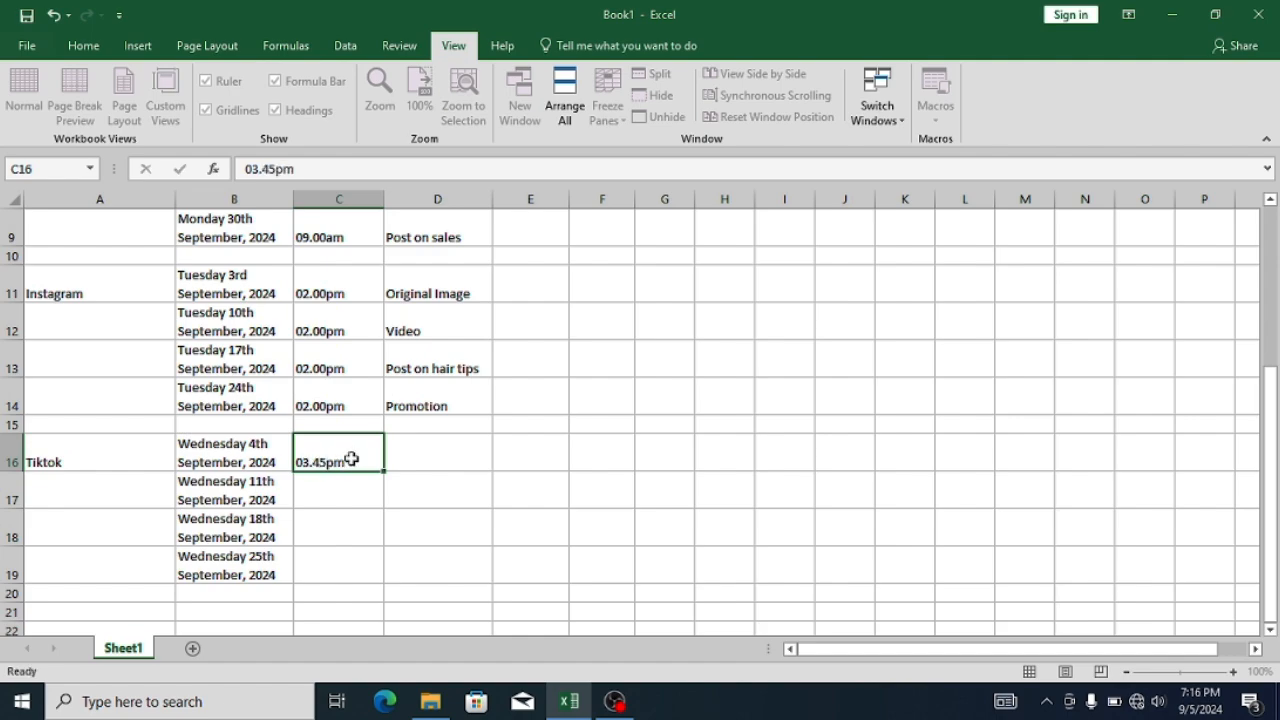
{"action": "type", "text": "09"}
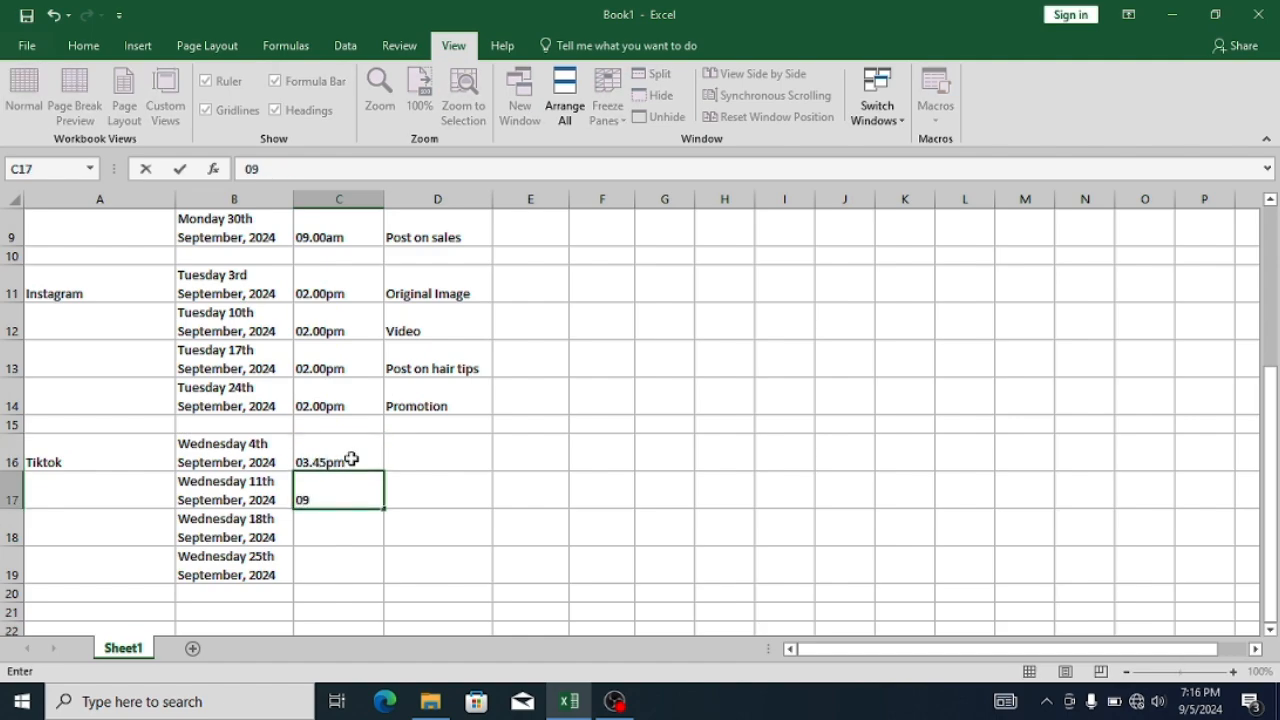
{"action": "type", "text": ".50am"}
{"action": "key", "text": "Return"}
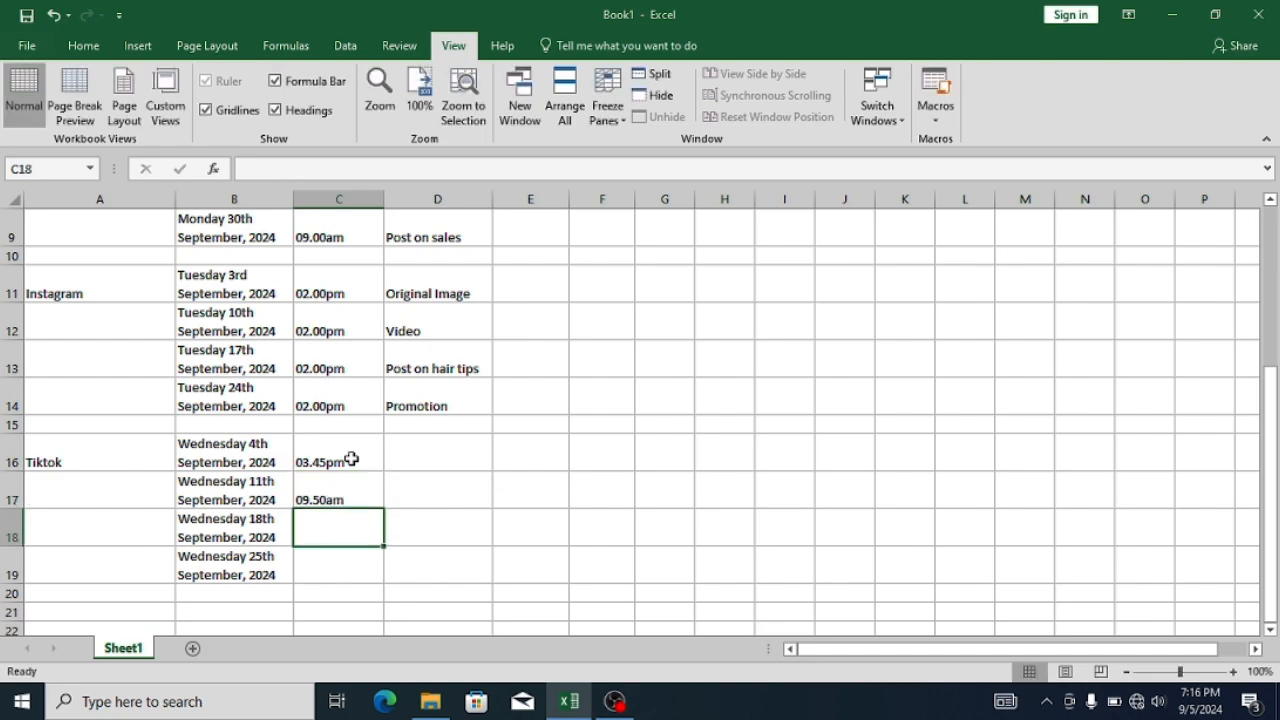
{"action": "type", "text": "02.00pm"}
{"action": "key", "text": "Return"}
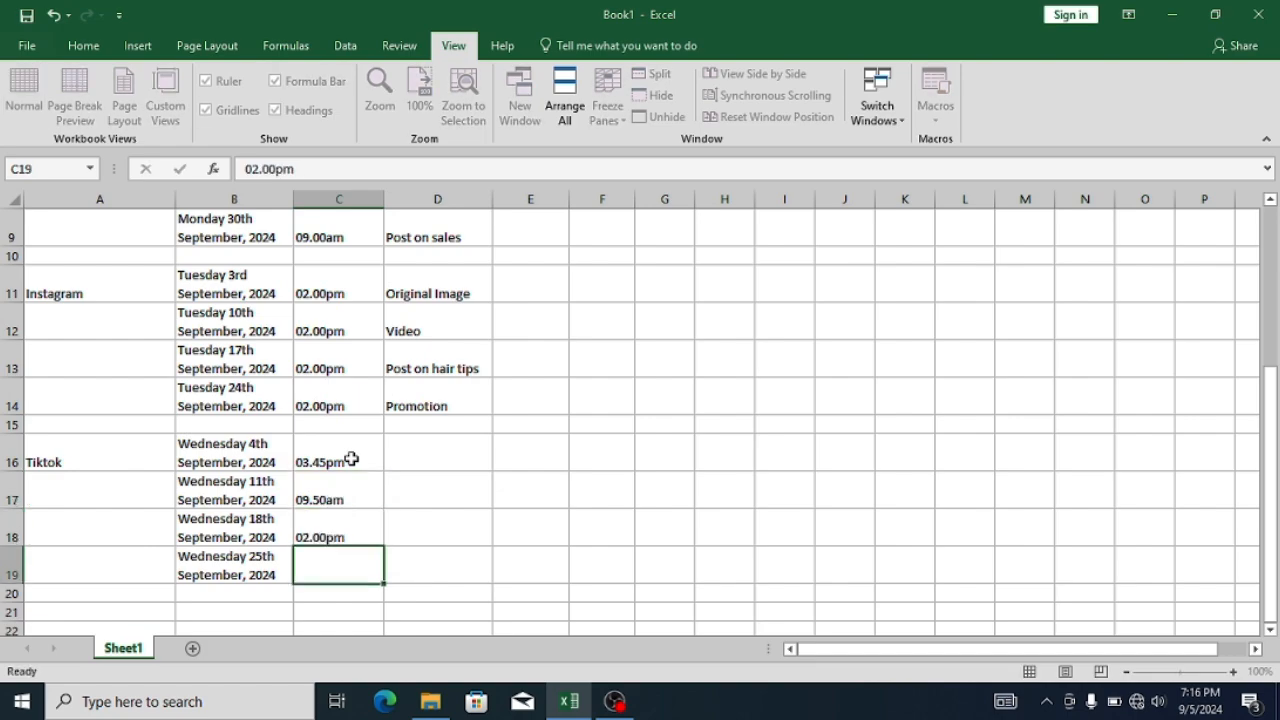
- Enter the posting time "09.50am" in C19 and the content type "Videos" in D16
{"action": "type", "text": "09.50am"}
{"action": "key", "text": "Tab"}
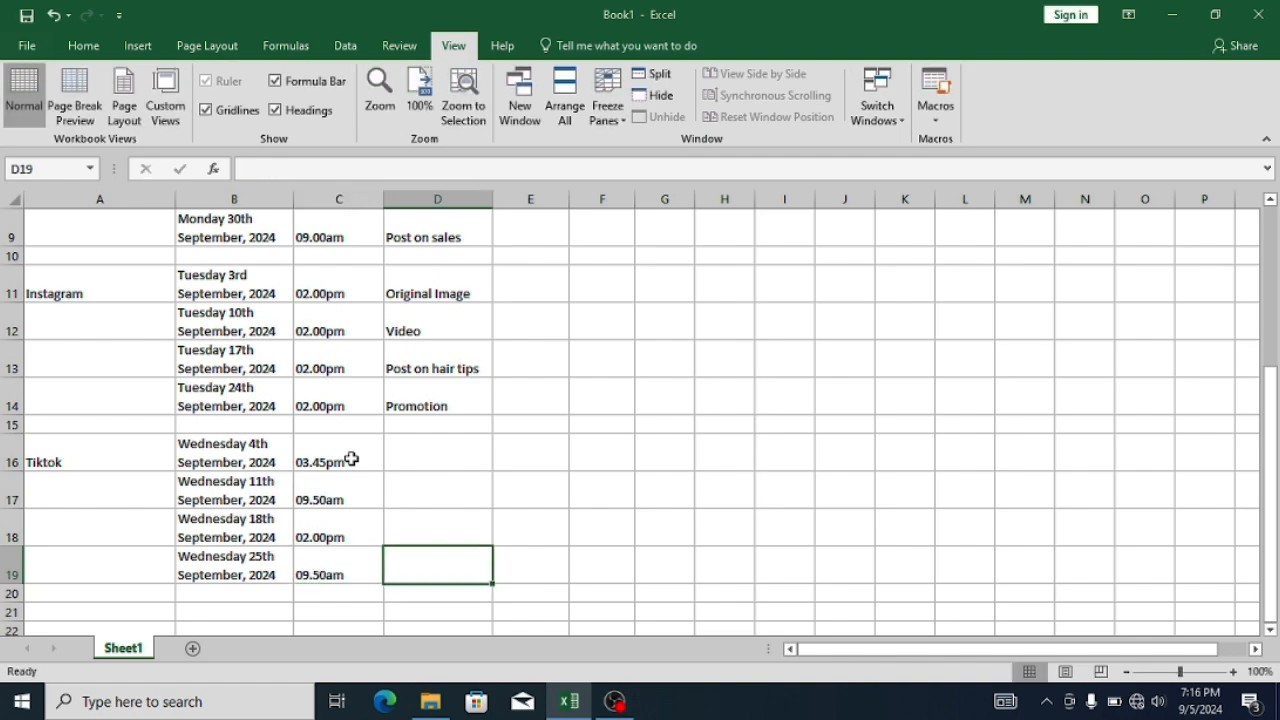
{"action": "left_click", "coordinate": [446, 457]}
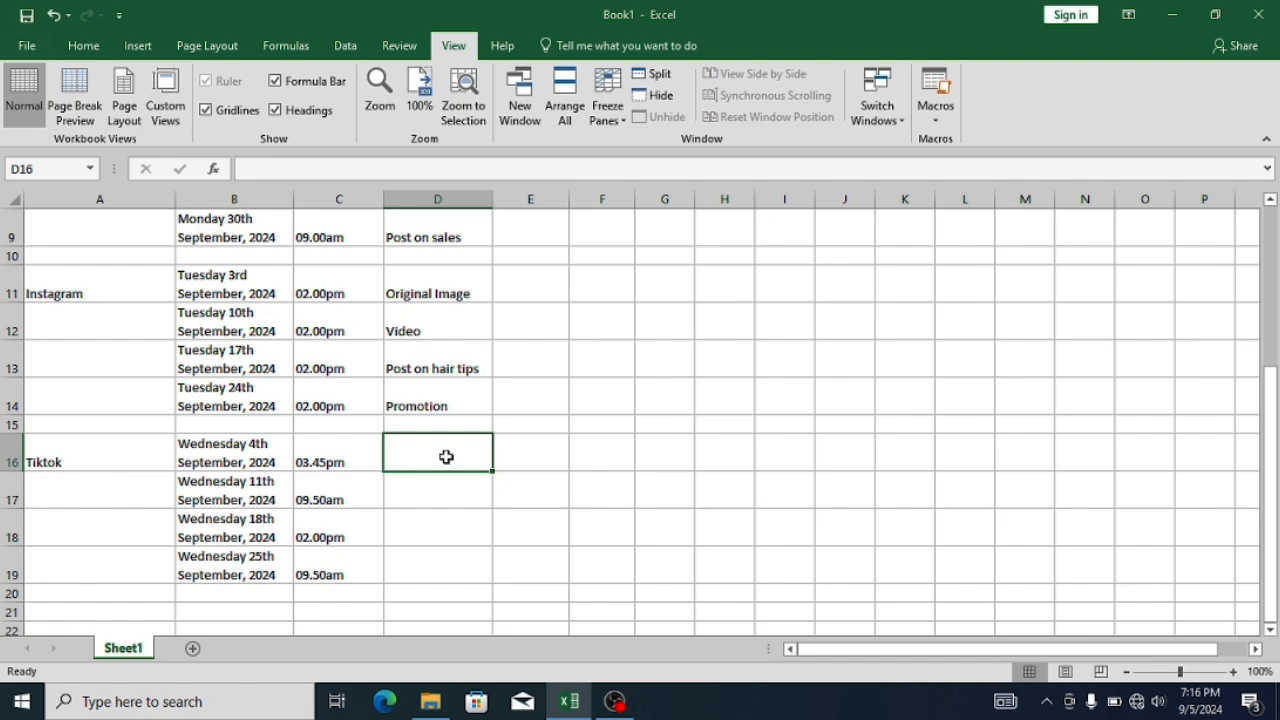
{"action": "type", "text": "Vidoes"}
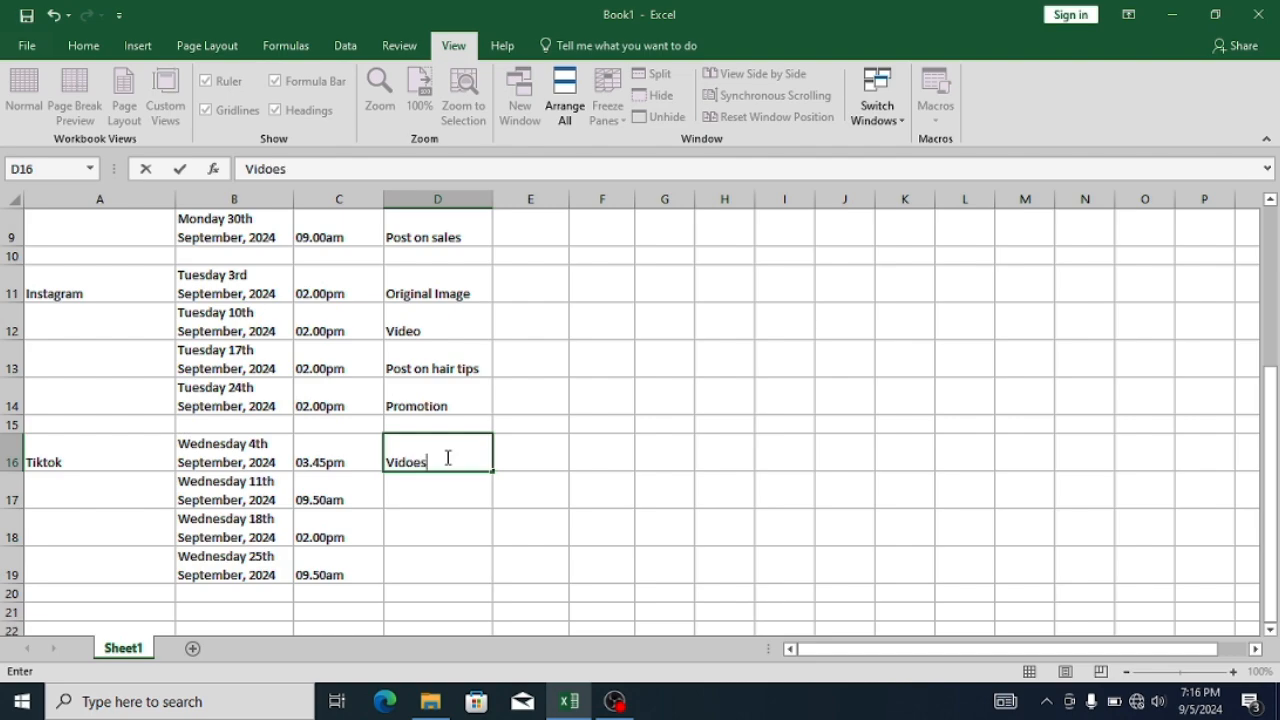
{"action": "key", "text": "BackSpace"}
{"action": "key", "text": "BackSpace"}
{"action": "key", "text": "BackSpace"}
{"action": "type", "text": "eos"}
{"action": "key", "text": "Return"}
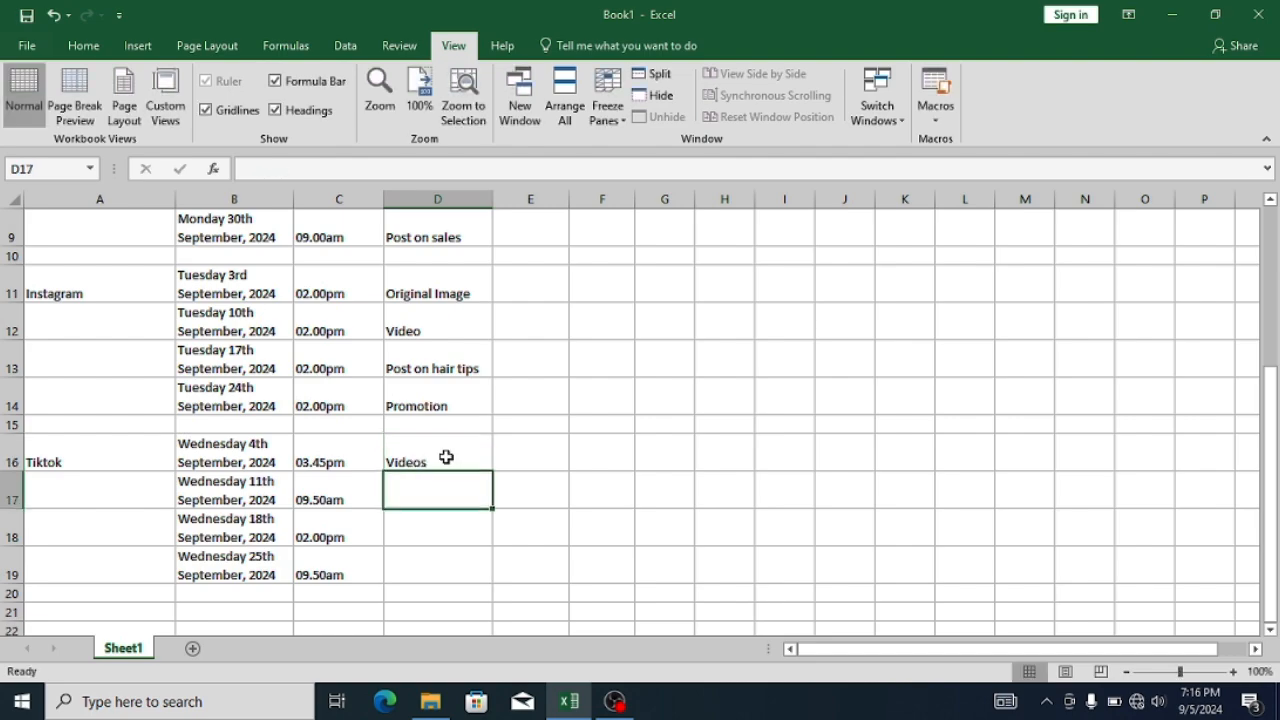
- Fill the content type "Videos" down from D16 through D19 for the remaining Tiktok posts
{"action": "left_click", "coordinate": [446, 457]}
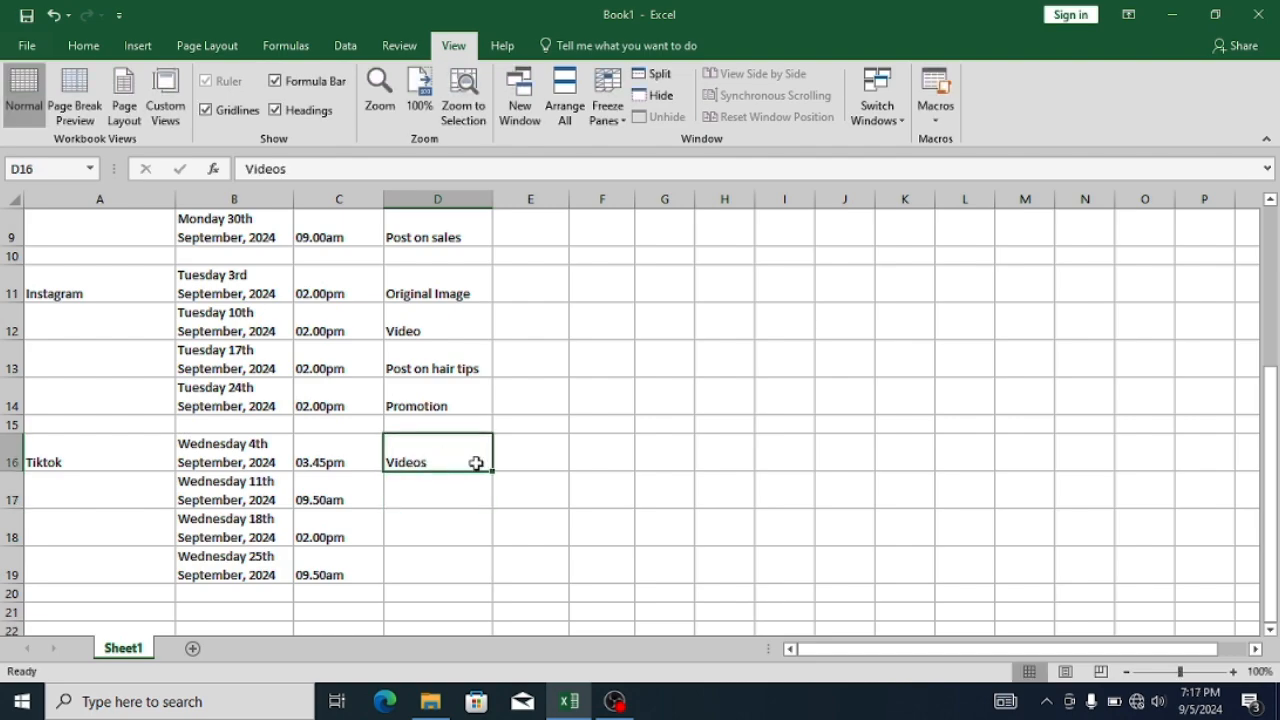
{"action": "left_click_drag", "start_coordinate": [490, 472], "coordinate": [487, 578]}
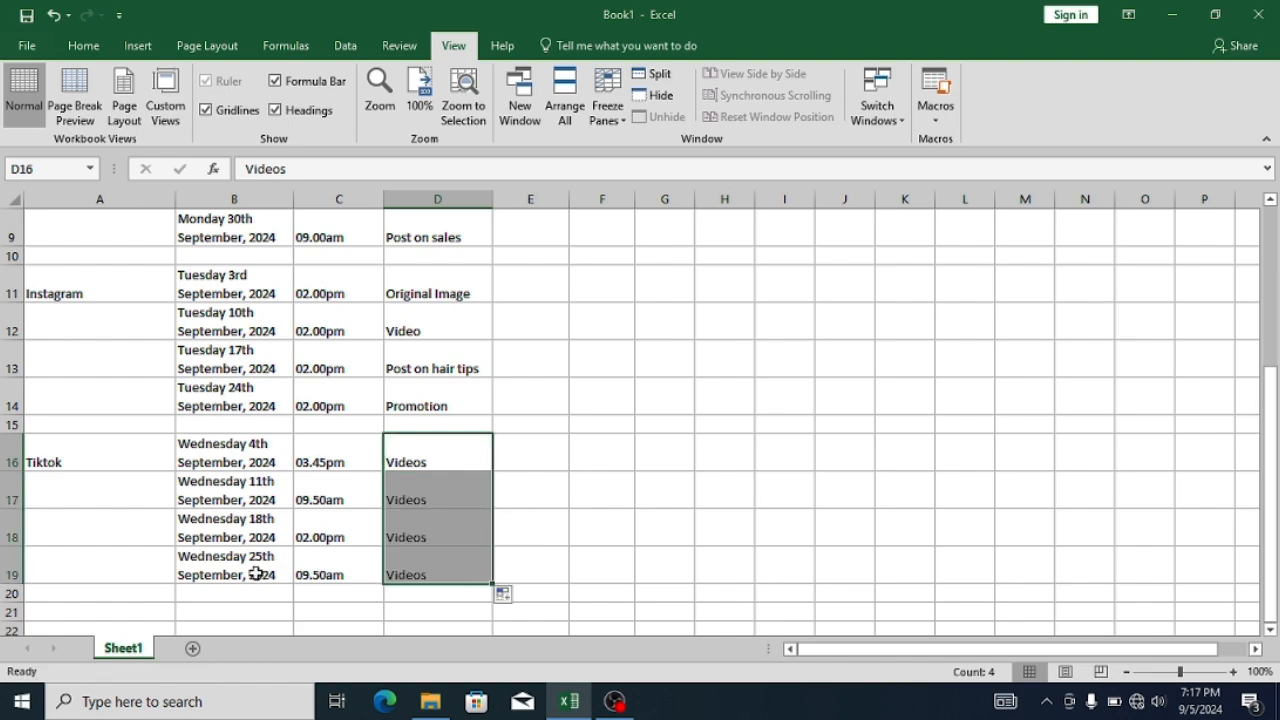
{"action": "left_click", "coordinate": [140, 609]}
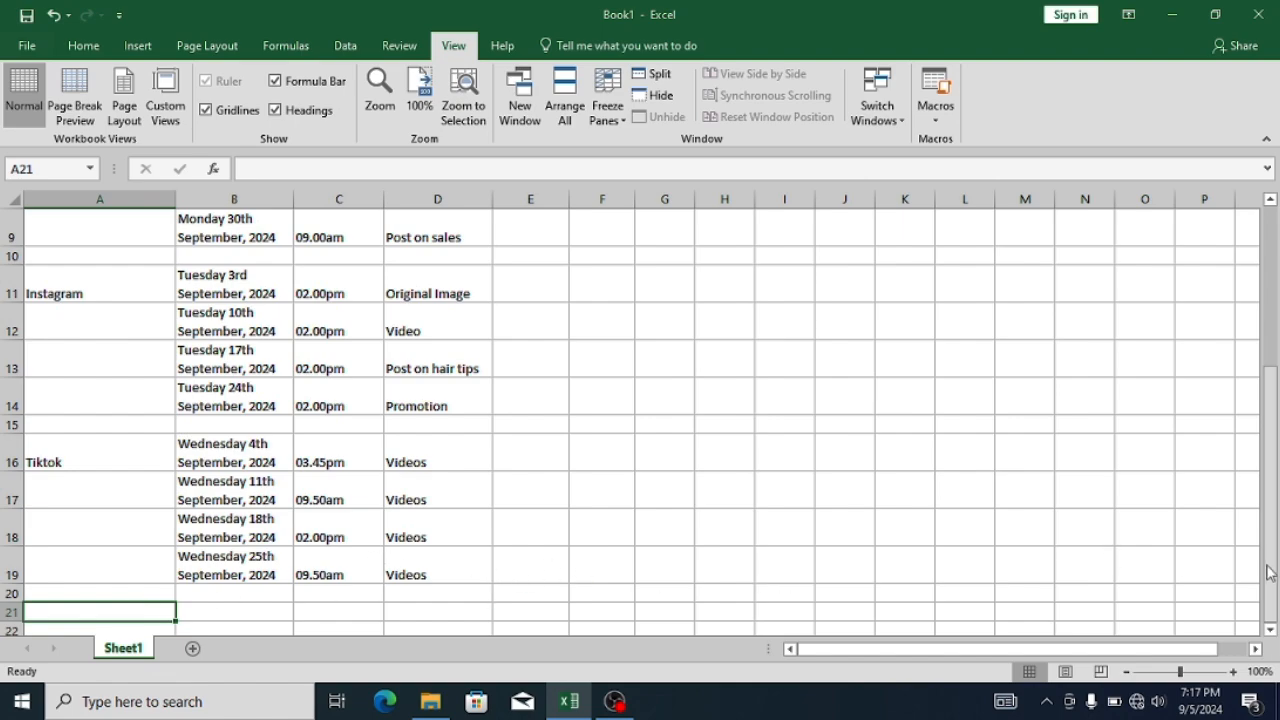
- Set the font of the calendar entries in A5:D19 to Times New Roman
{"action": "mouse_move", "coordinate": [1266, 562]}
{"action": "left_mouse_down"}
{"action": "mouse_move", "coordinate": [1268, 450]}
{"action": "mouse_move", "coordinate": [1272, 570]}
{"action": "left_mouse_up"}
{"action": "left_click_drag", "start_coordinate": [1270, 570], "coordinate": [1274, 482]}
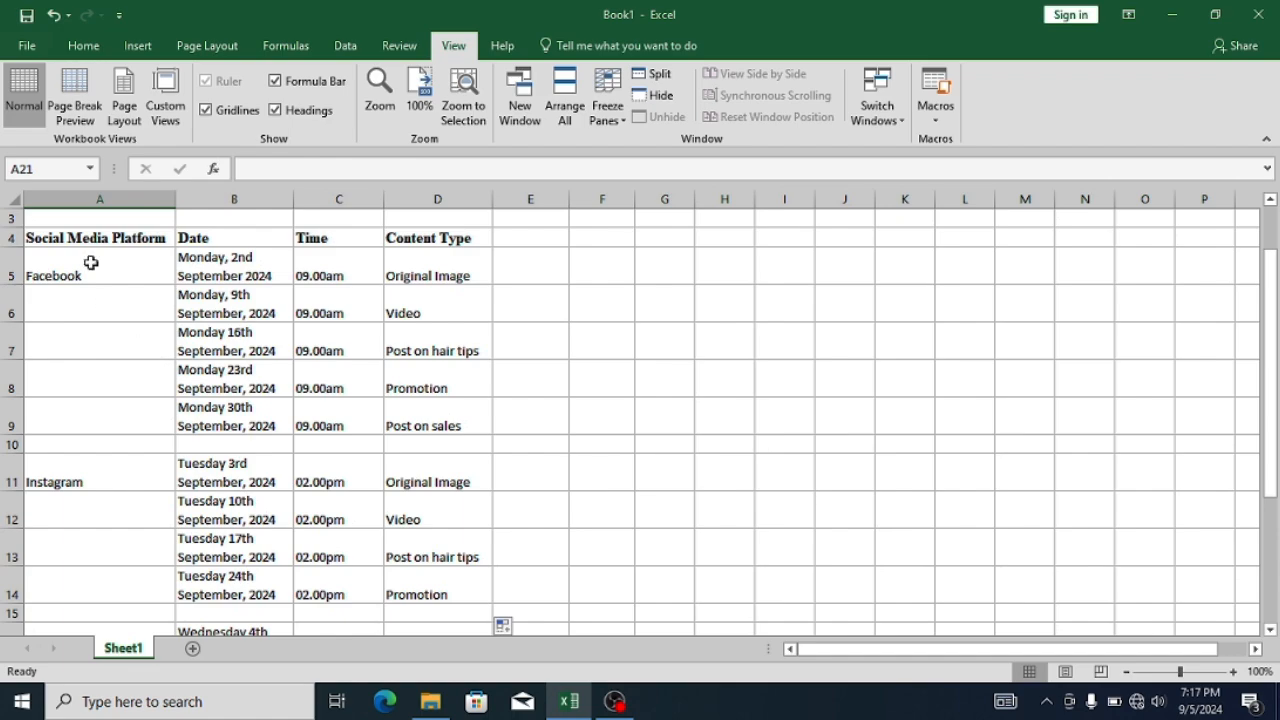
{"action": "left_click_drag", "start_coordinate": [90, 262], "coordinate": [433, 410]}
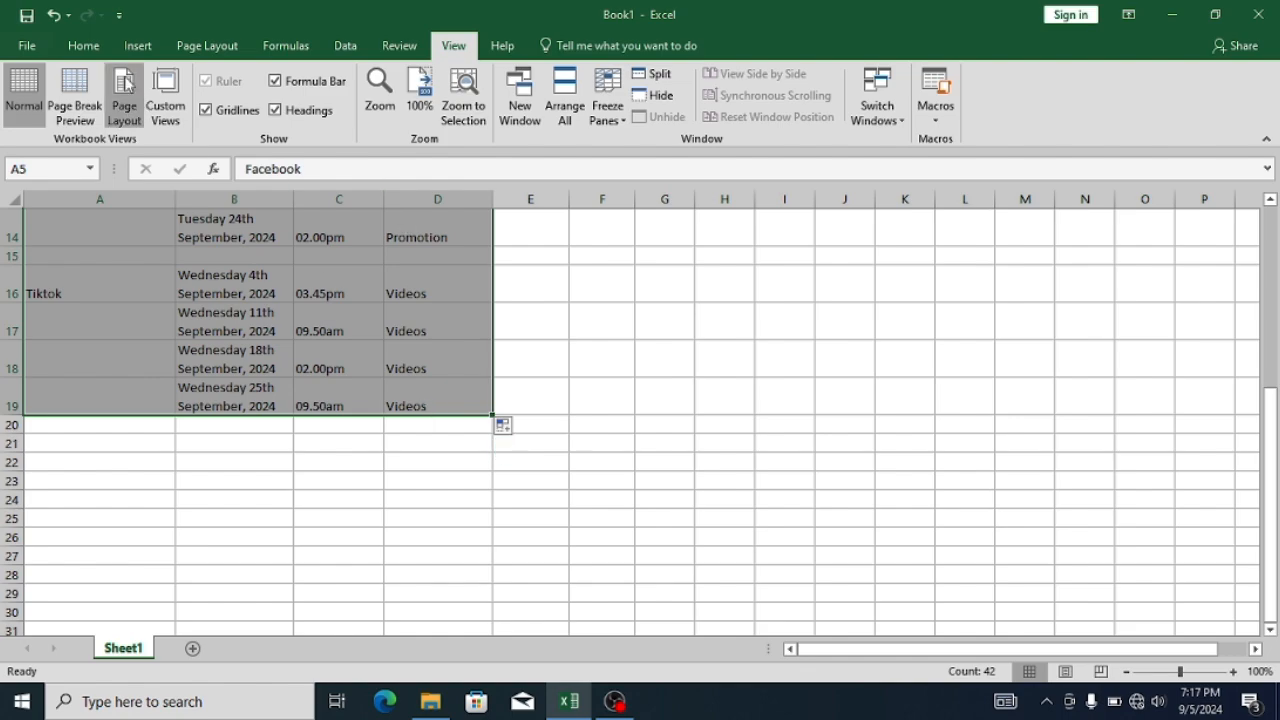
{"action": "left_click", "coordinate": [100, 57]}
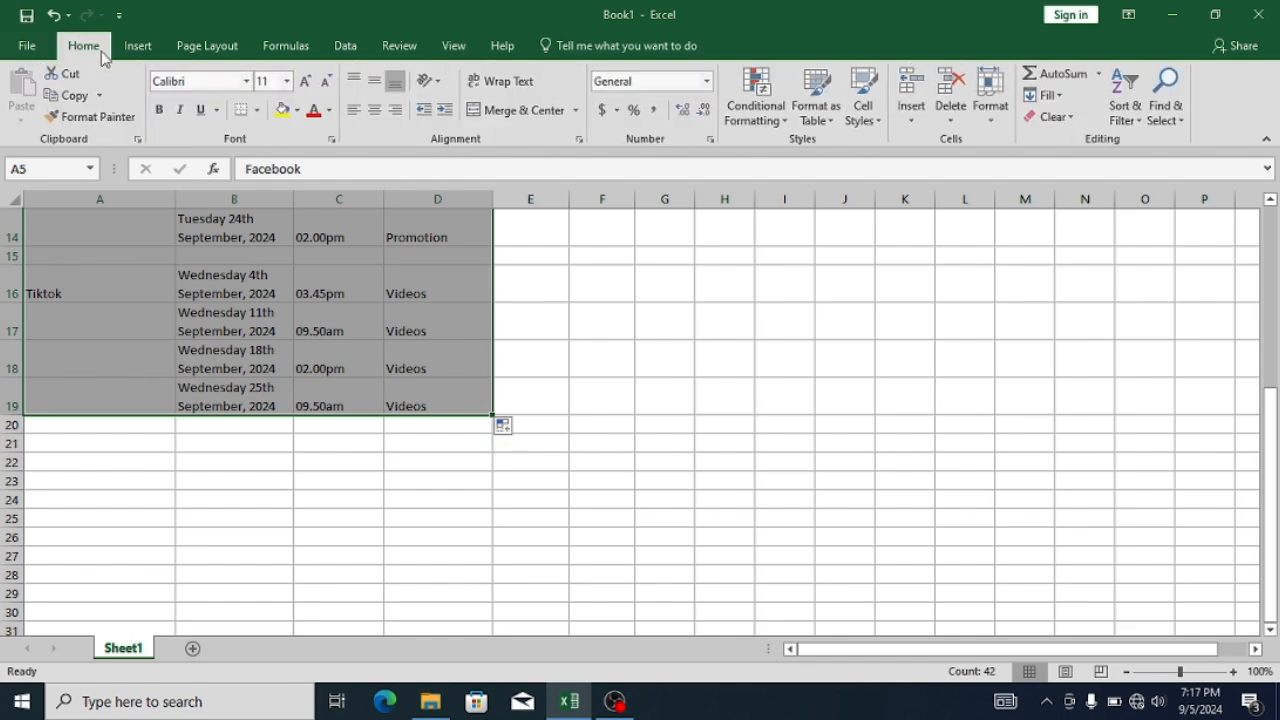
{"action": "left_click", "coordinate": [214, 83]}
{"action": "type", "text": "Tik"}
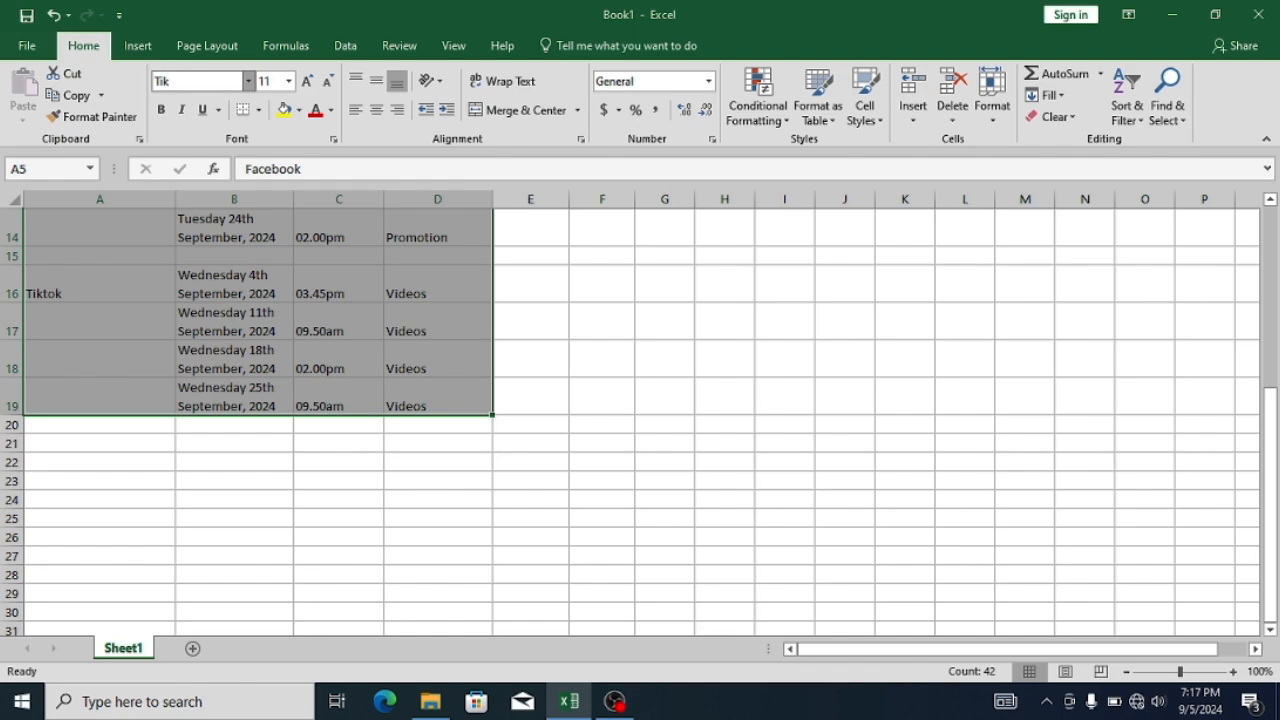
{"action": "key", "text": "BackSpace"}
{"action": "type", "text": "mes New Roma"}
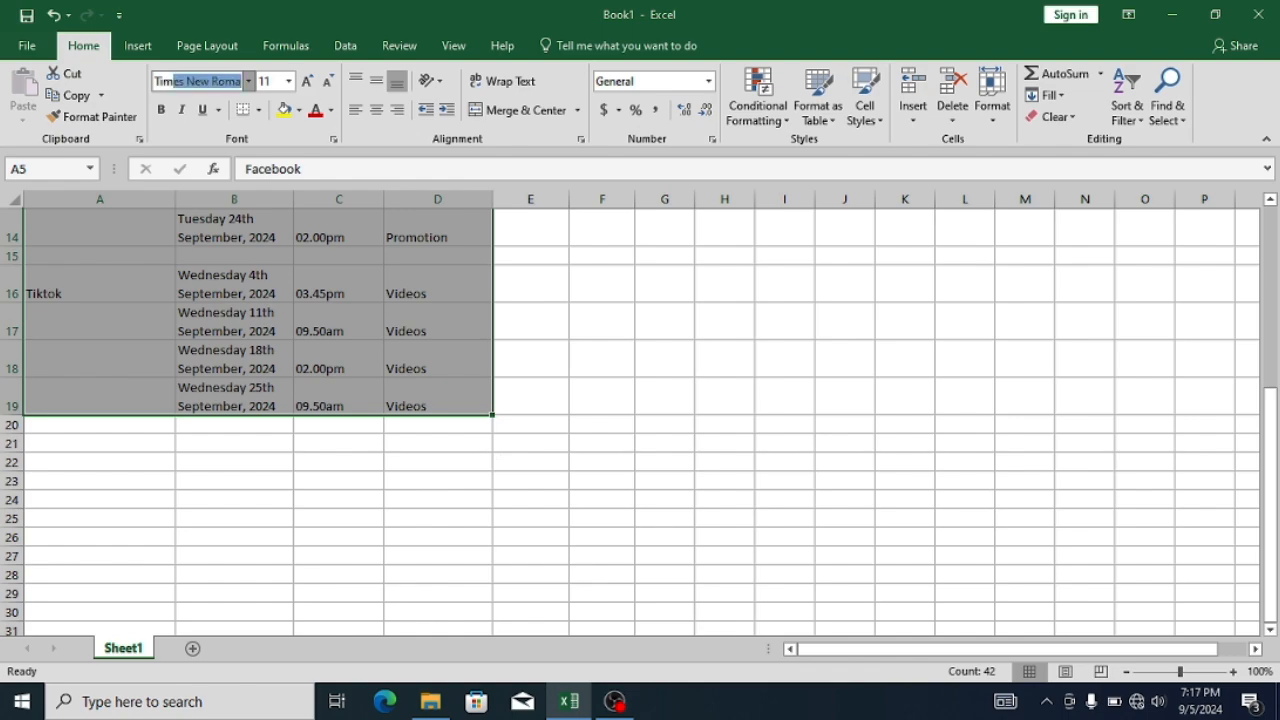
{"action": "key", "text": "Return"}
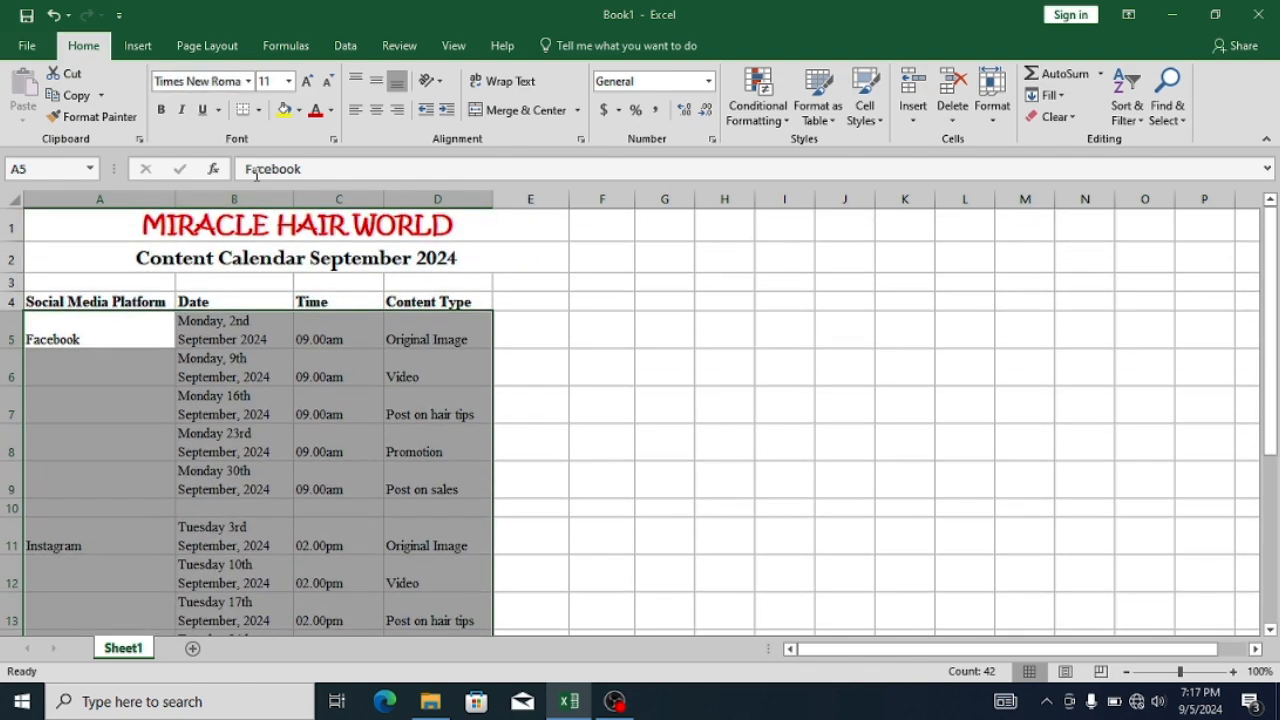
- Set the font size of the calendar entries in A5:D19 to 12
{"action": "left_click", "coordinate": [308, 81]}
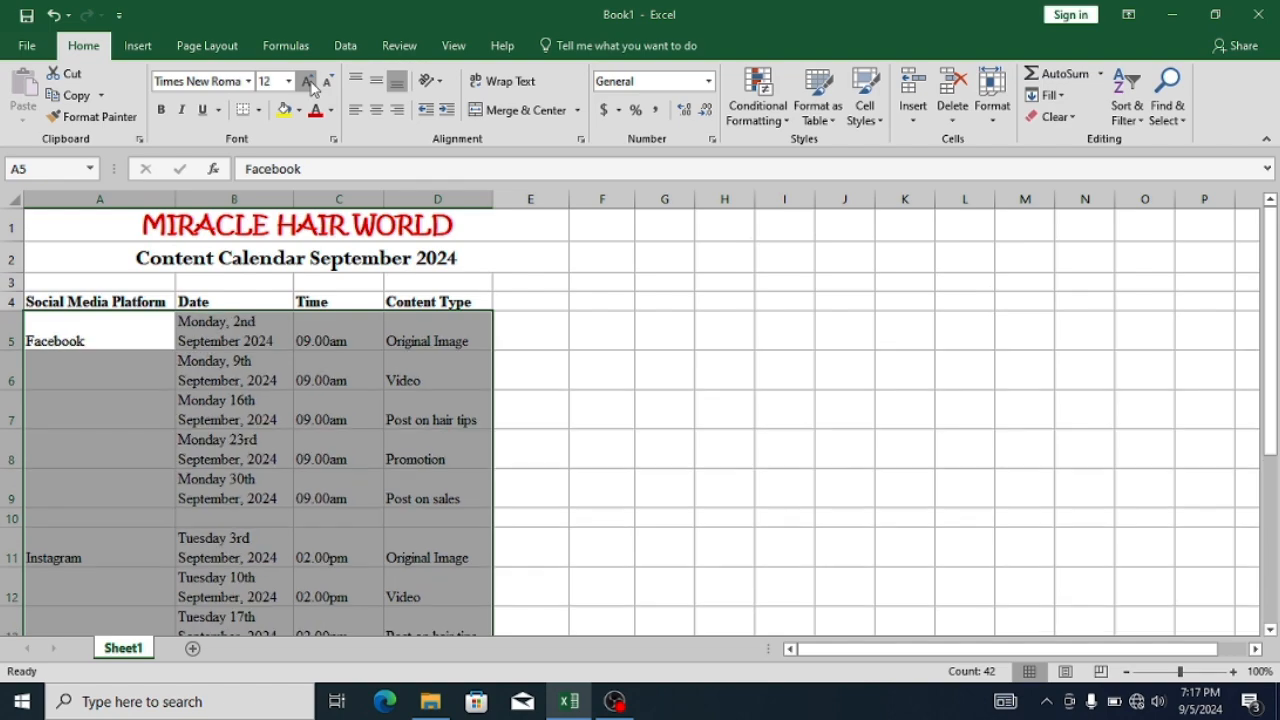
{"action": "left_click", "coordinate": [308, 81]}
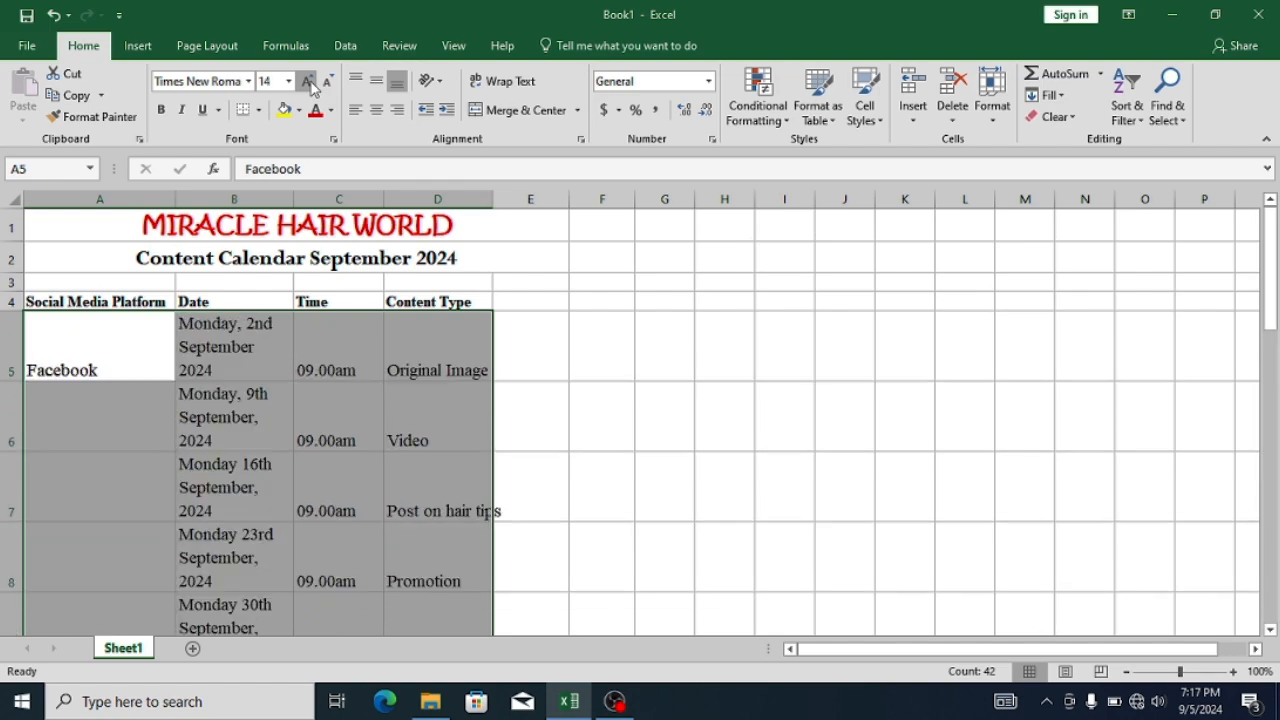
{"action": "left_click", "coordinate": [328, 82]}
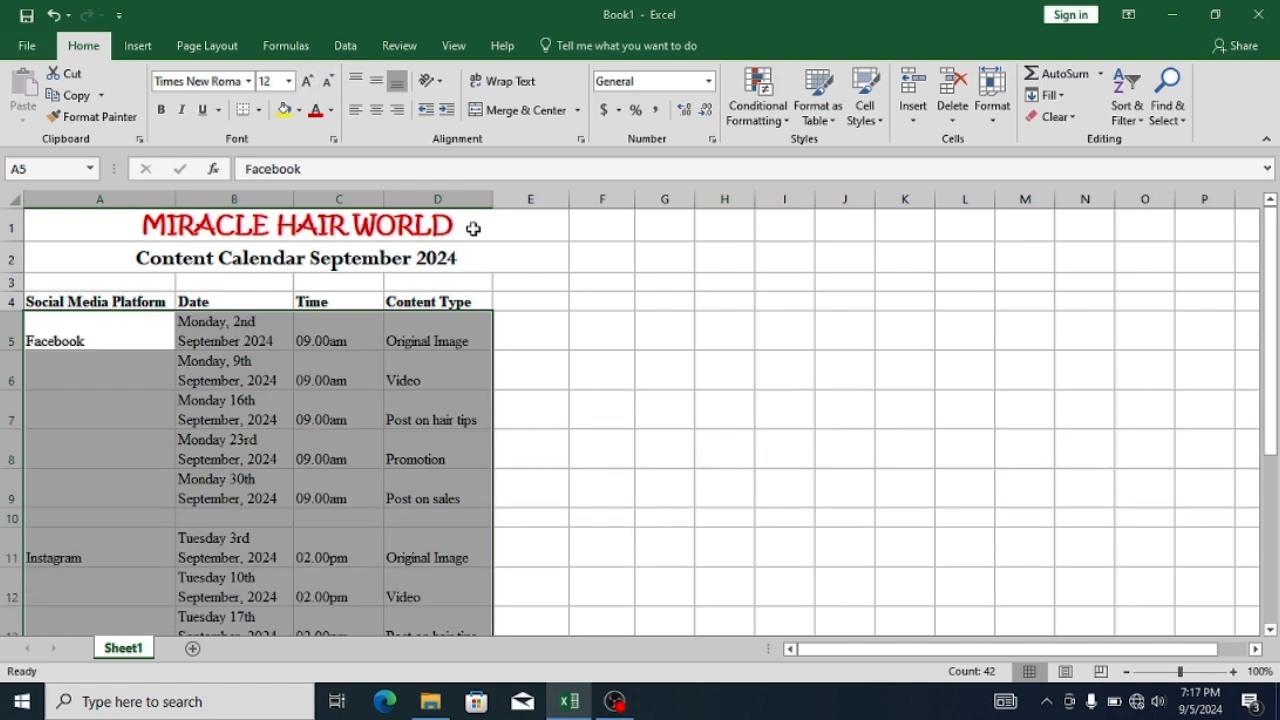
{"action": "left_click", "coordinate": [617, 381]}
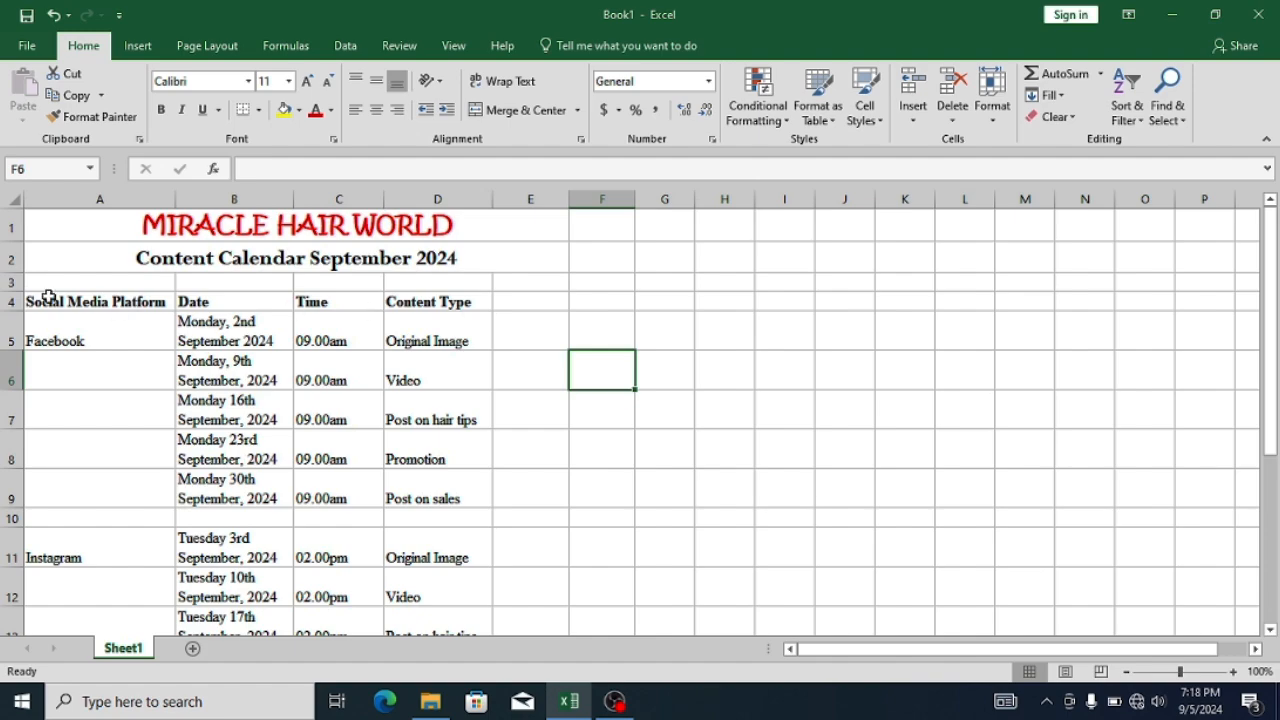
- Fill the Facebook cell A5 with the theme colour Orange, Accent 2
{"action": "left_click", "coordinate": [126, 344]}
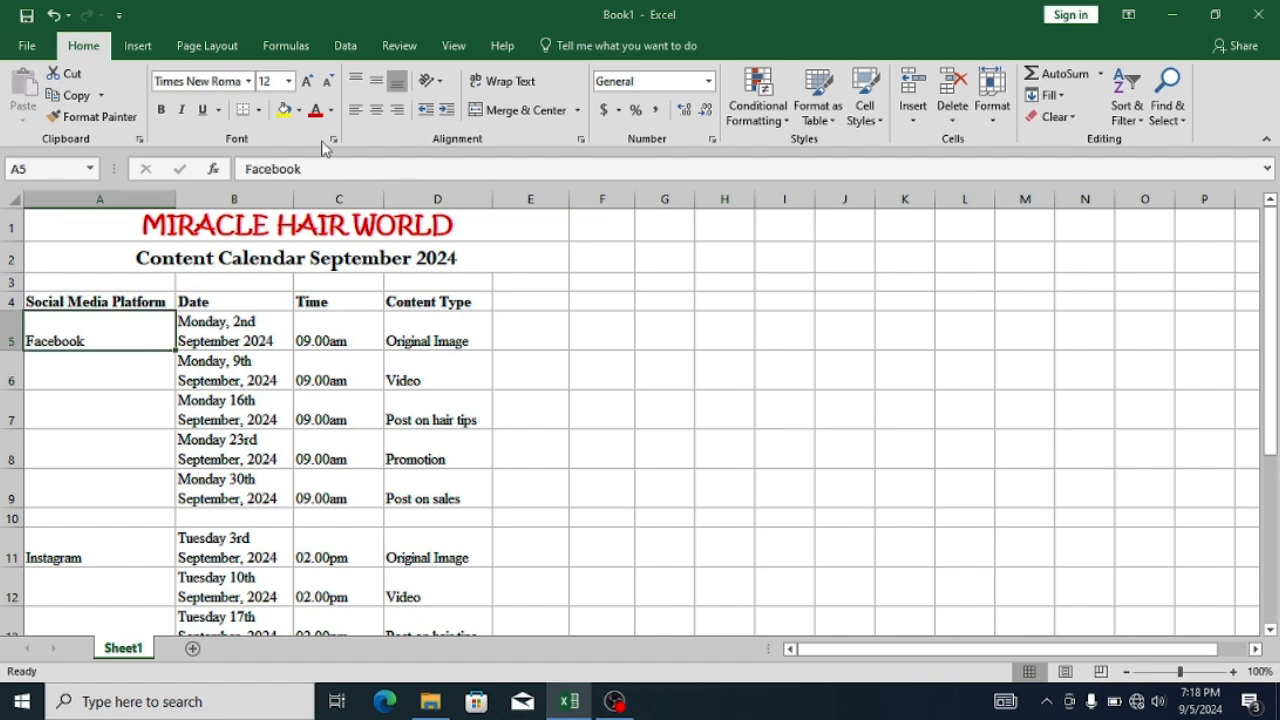
{"action": "left_click", "coordinate": [299, 110]}
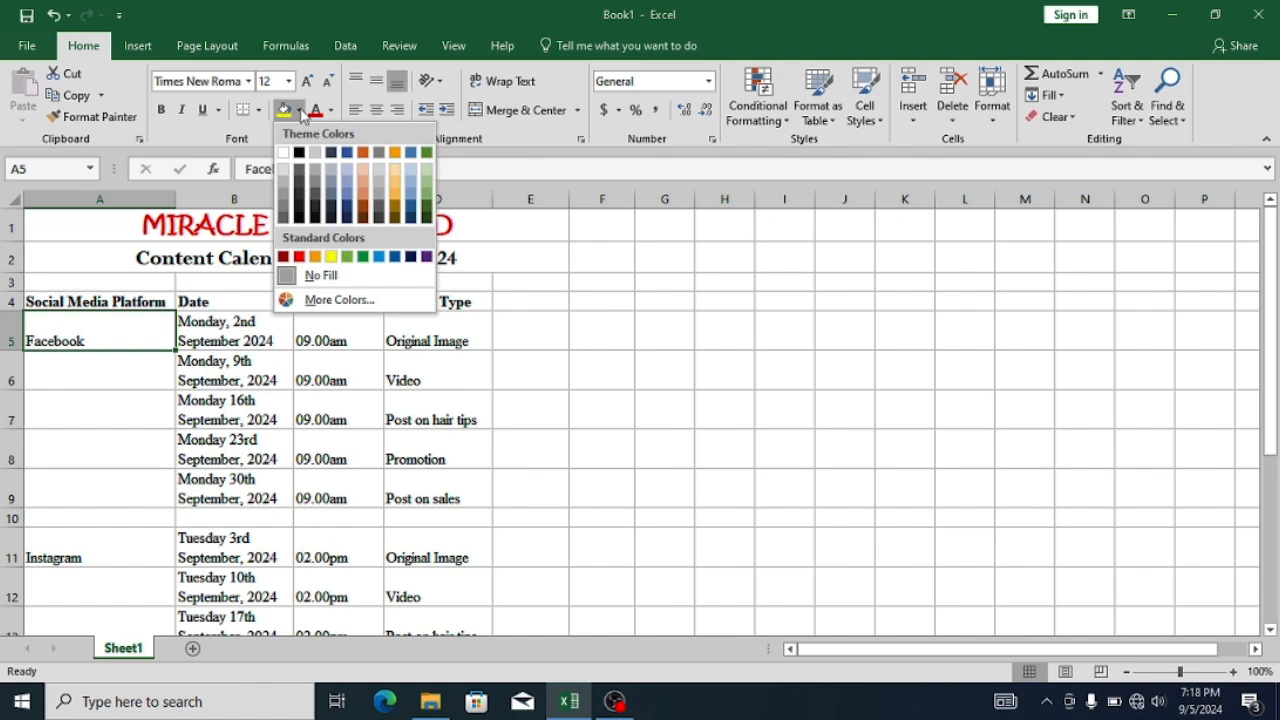
{"action": "left_click", "coordinate": [365, 152]}
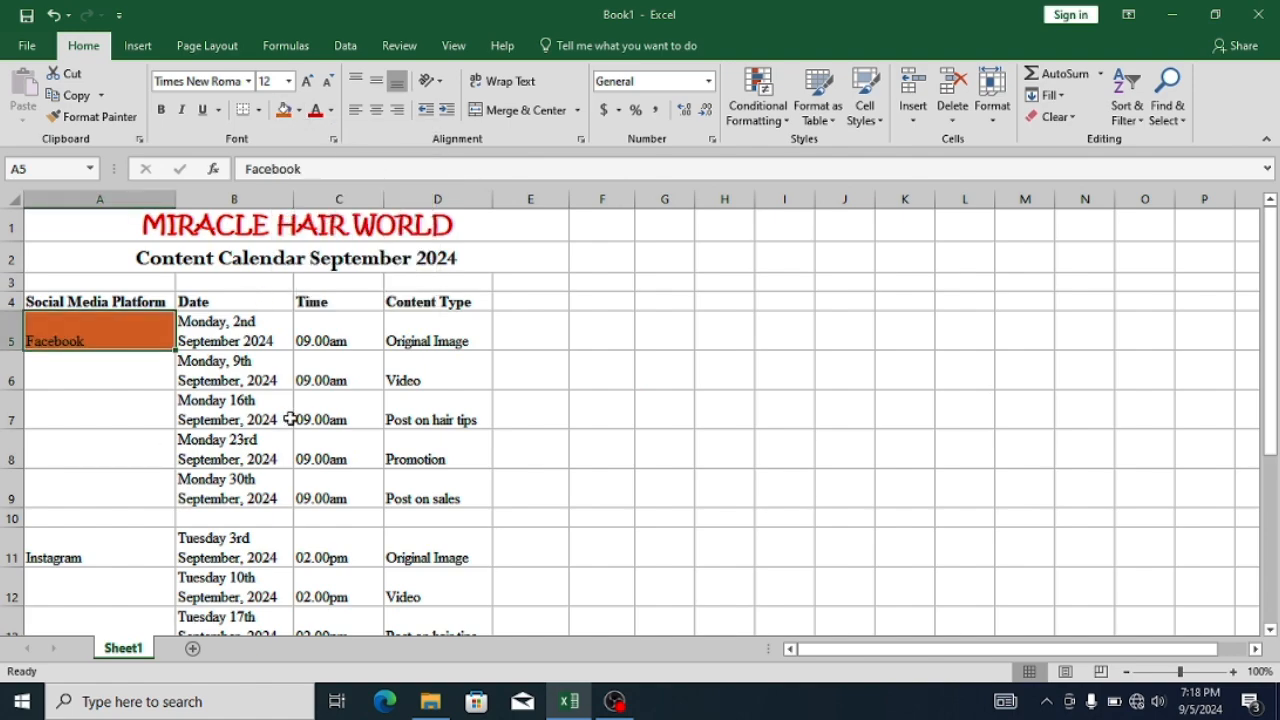
- Fill both "Original Image" cells, D5 and D11, with the theme colour Gold, Accent 4
{"action": "left_click", "coordinate": [459, 337]}
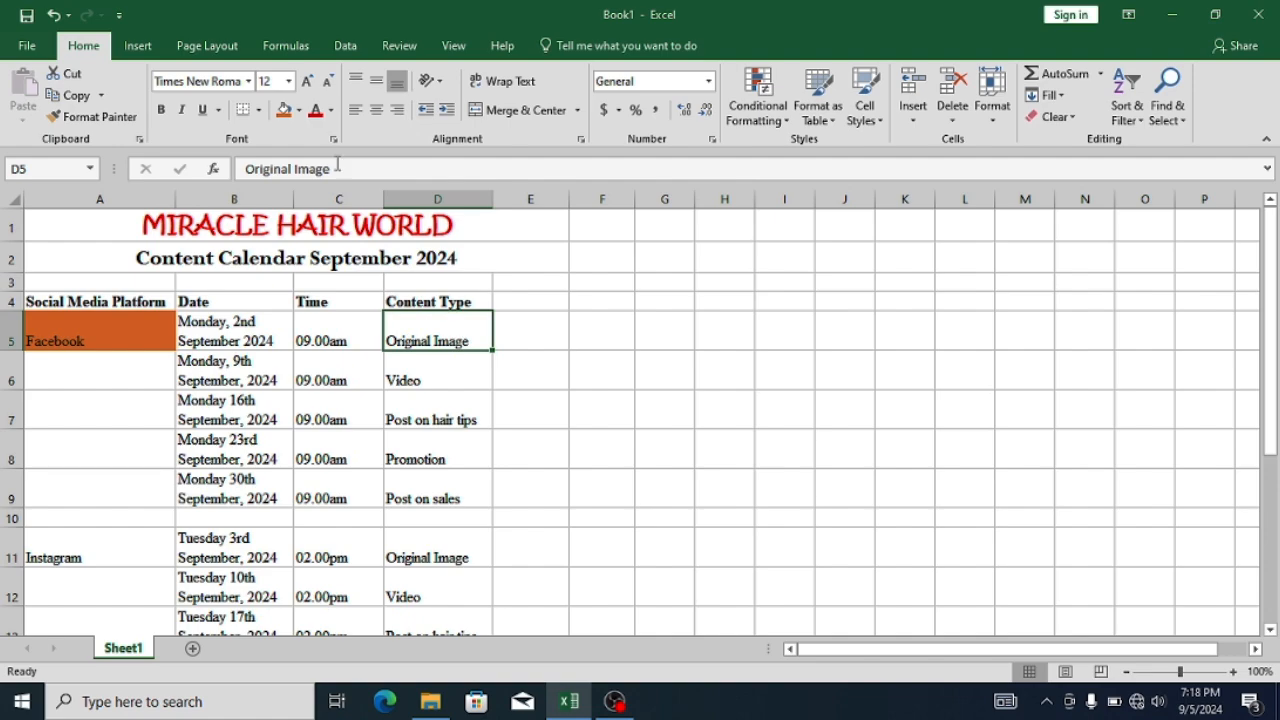
{"action": "left_click", "coordinate": [298, 110]}
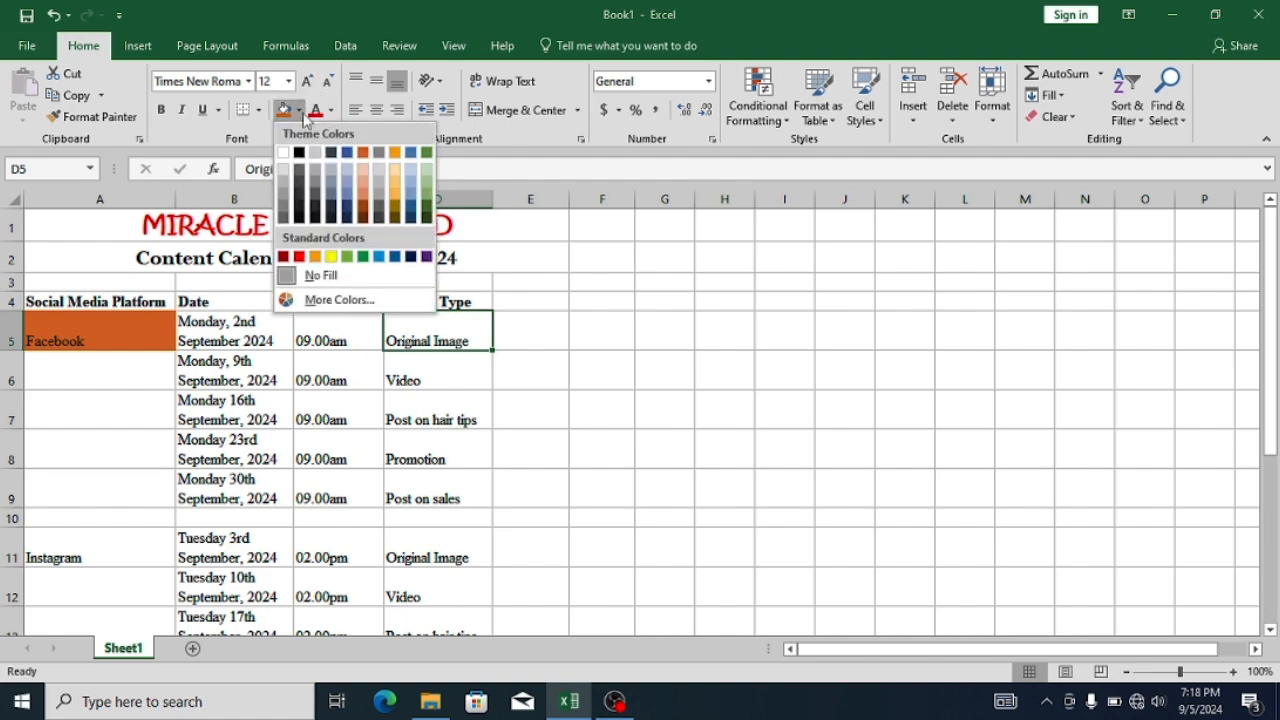
{"action": "left_click", "coordinate": [394, 153]}
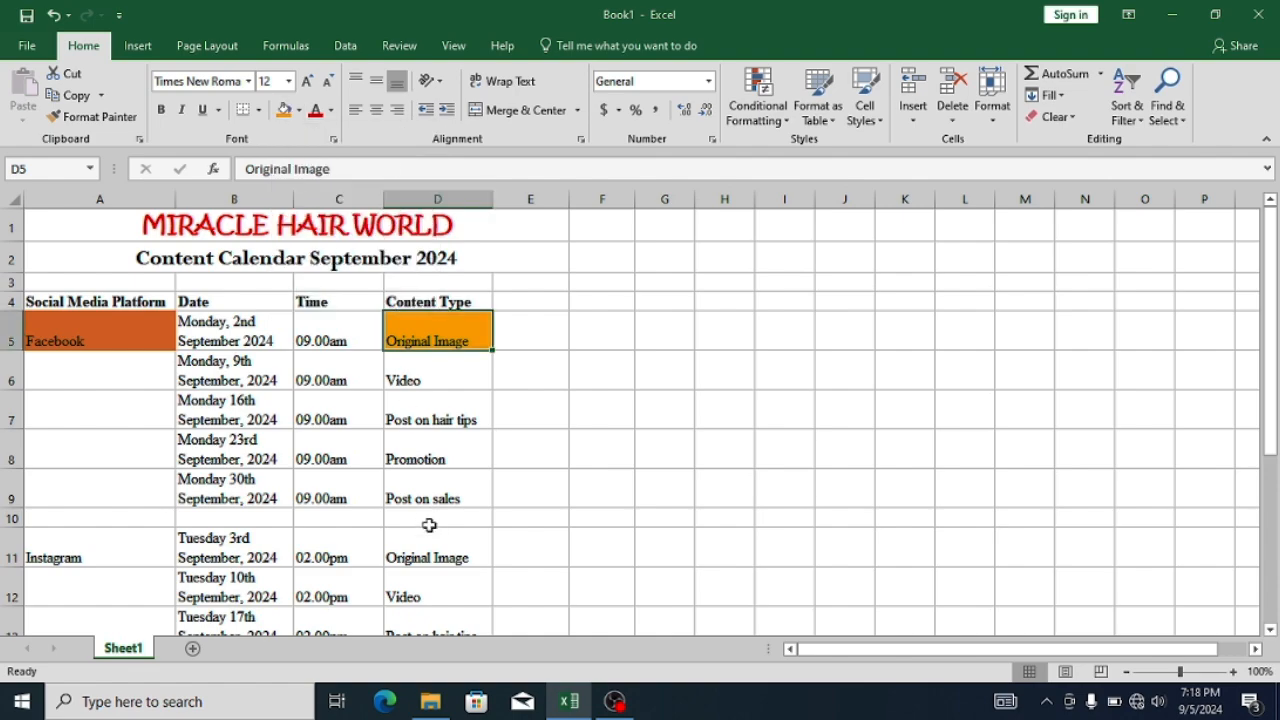
{"action": "left_click", "coordinate": [425, 567]}
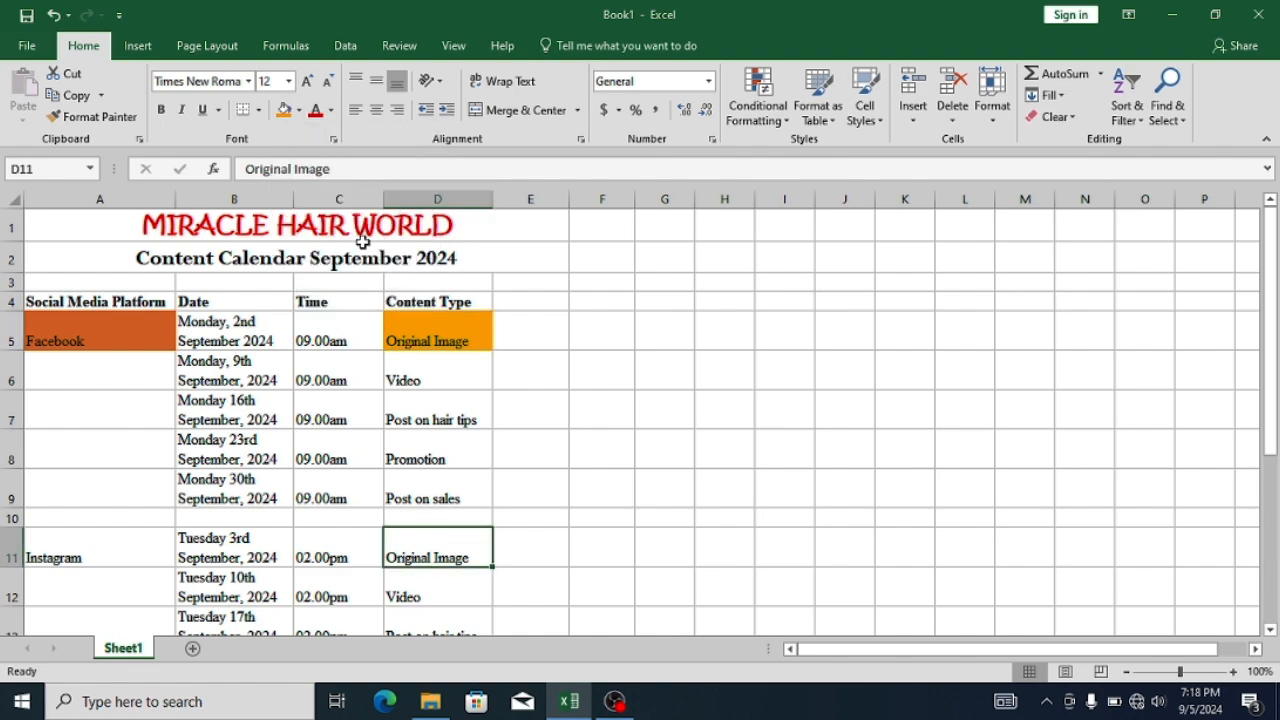
{"action": "left_click", "coordinate": [298, 110]}
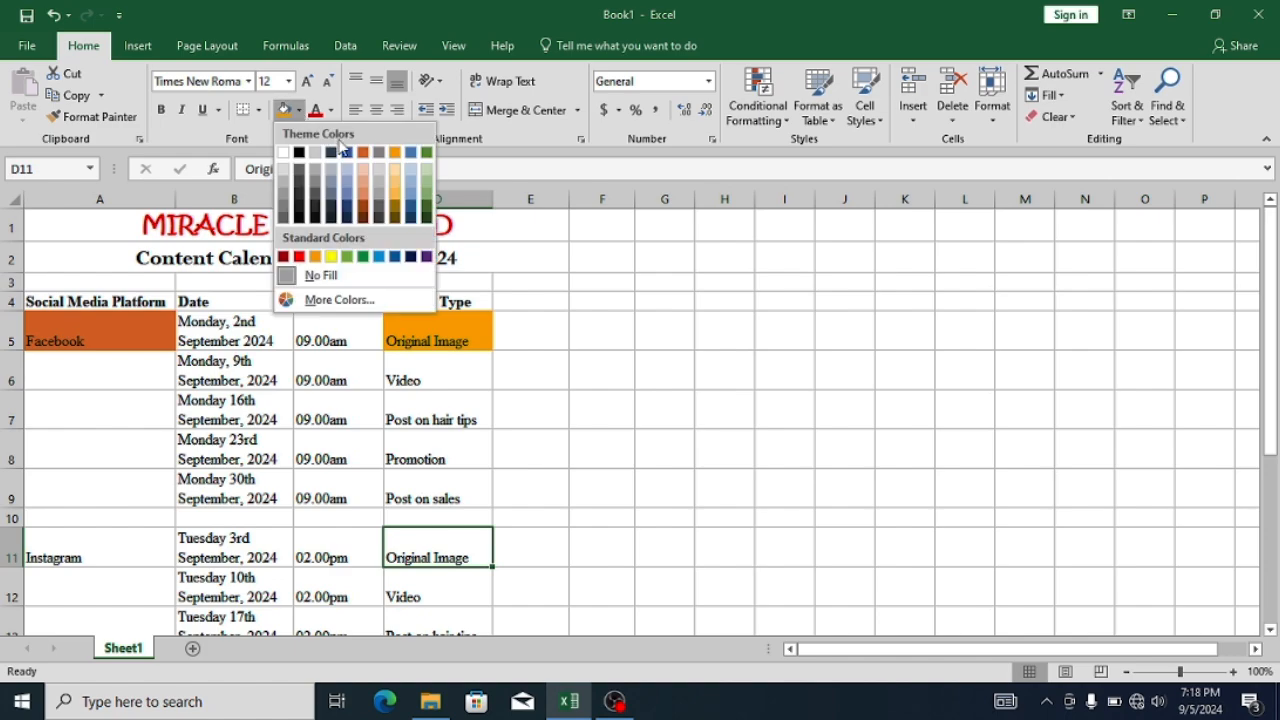
{"action": "left_click", "coordinate": [396, 153]}
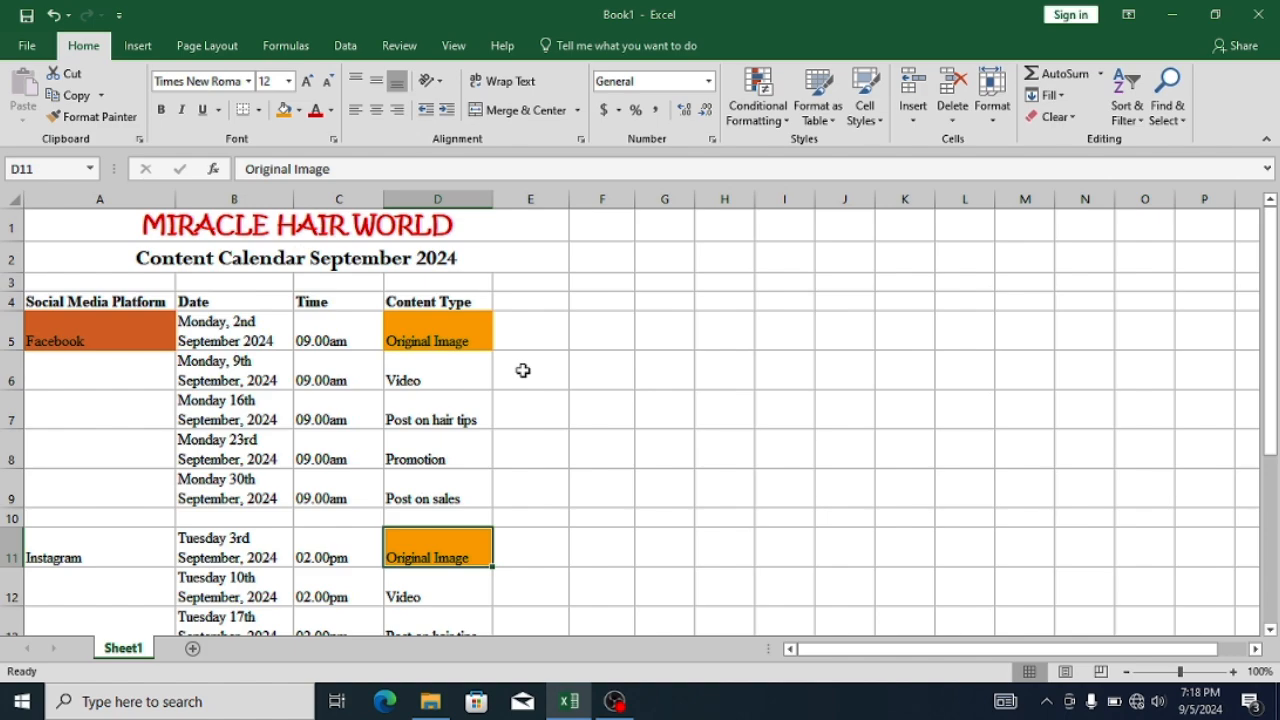
- Fill the Facebook "Video" cell D6 with standard light green and the "Post on hair tips" cell D7 with standard light blue
{"action": "left_click", "coordinate": [446, 372]}
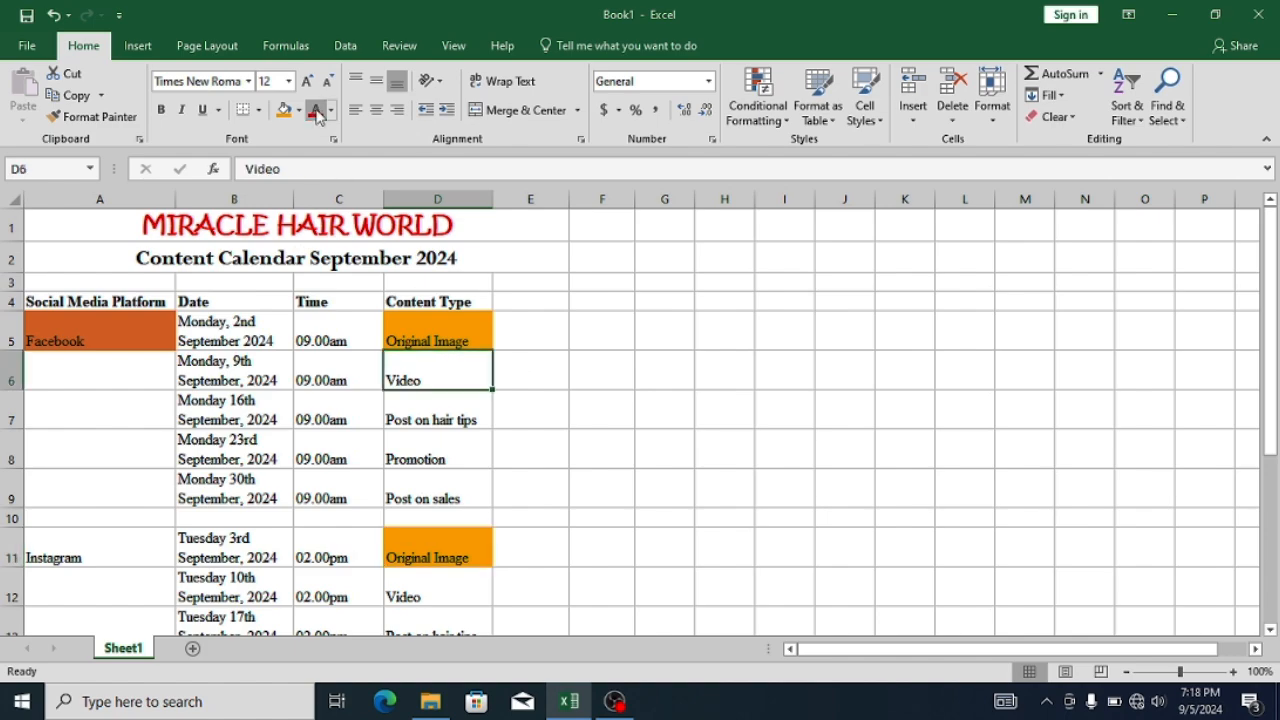
{"action": "left_click", "coordinate": [299, 110]}
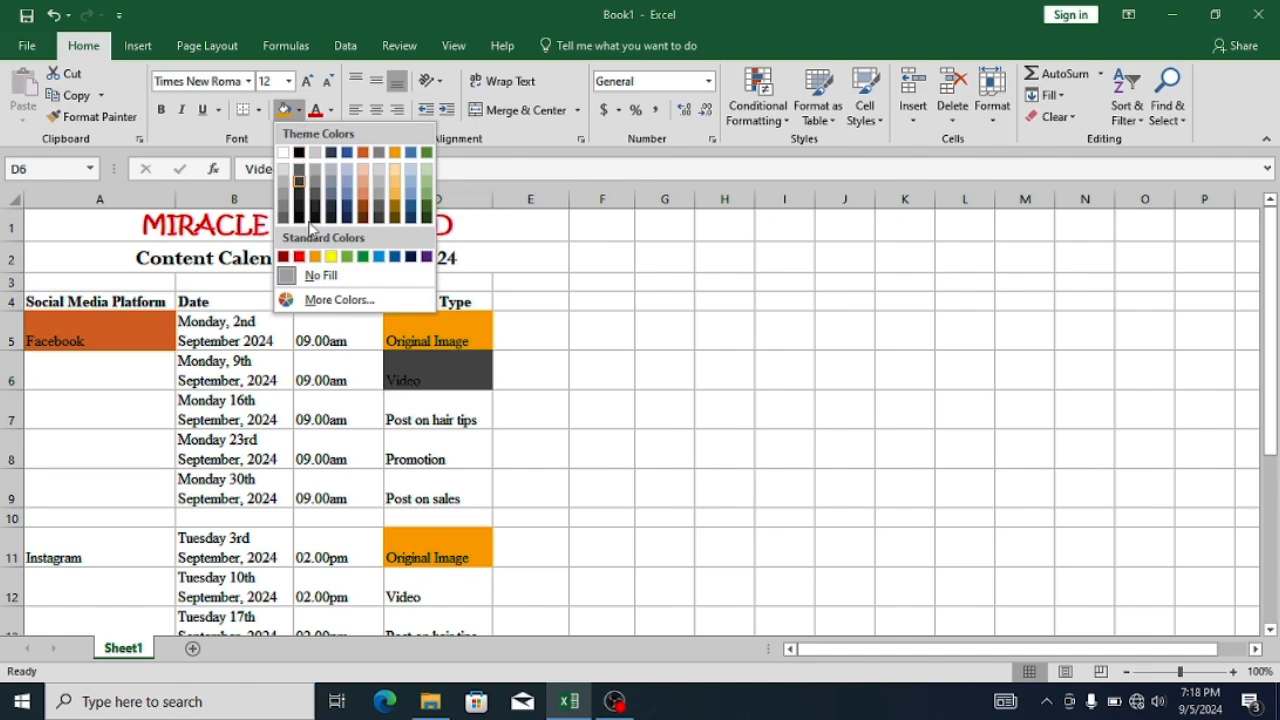
{"action": "left_click", "coordinate": [347, 257]}
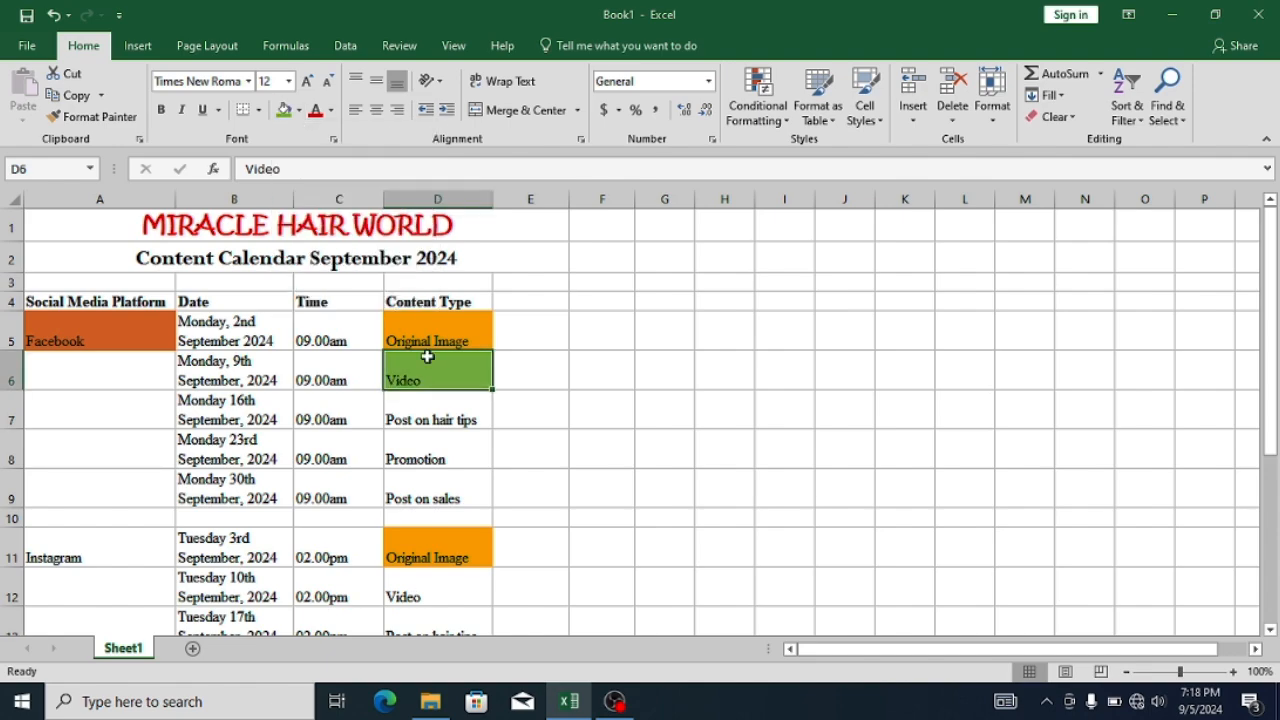
{"action": "left_click", "coordinate": [424, 422]}
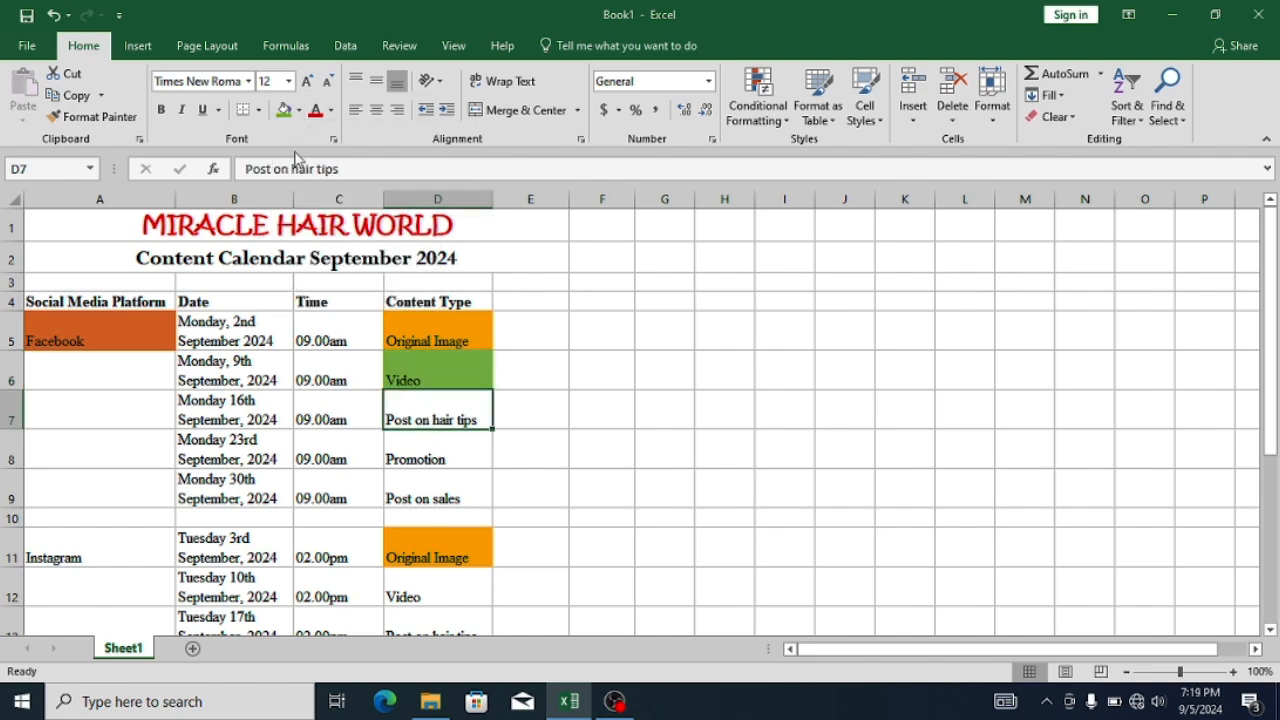
{"action": "left_click", "coordinate": [300, 112]}
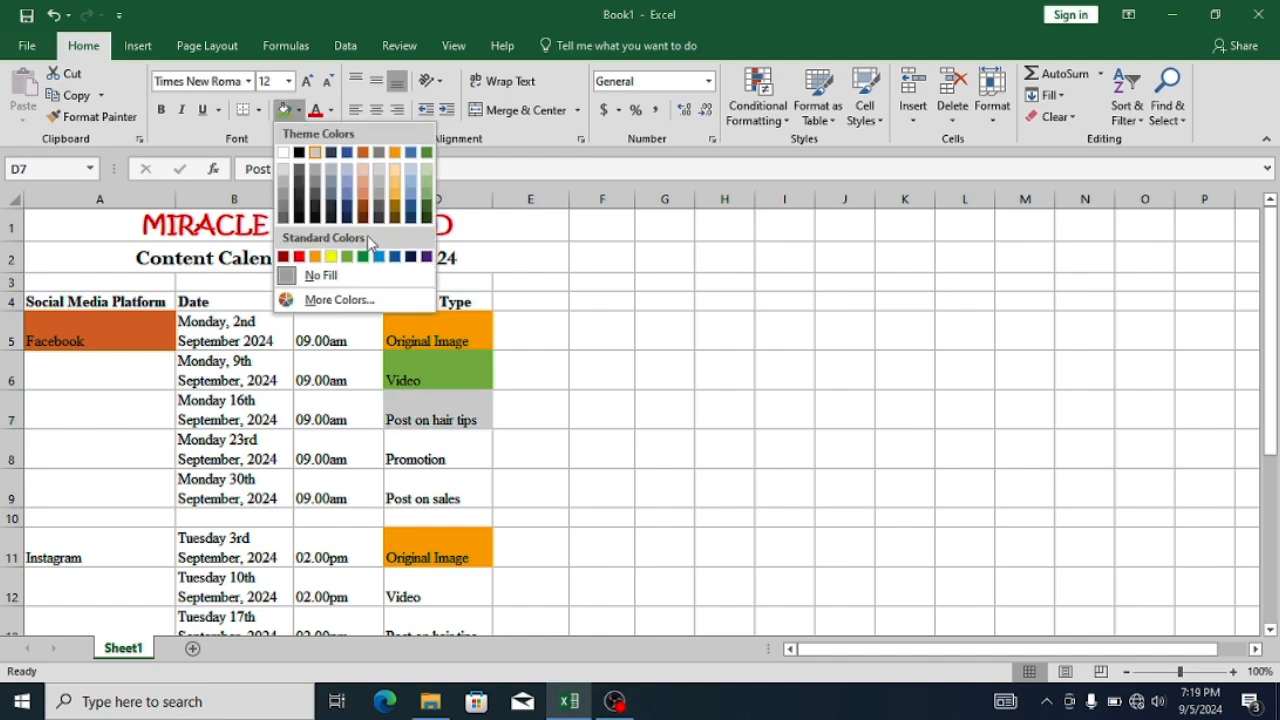
{"action": "left_click", "coordinate": [384, 258]}
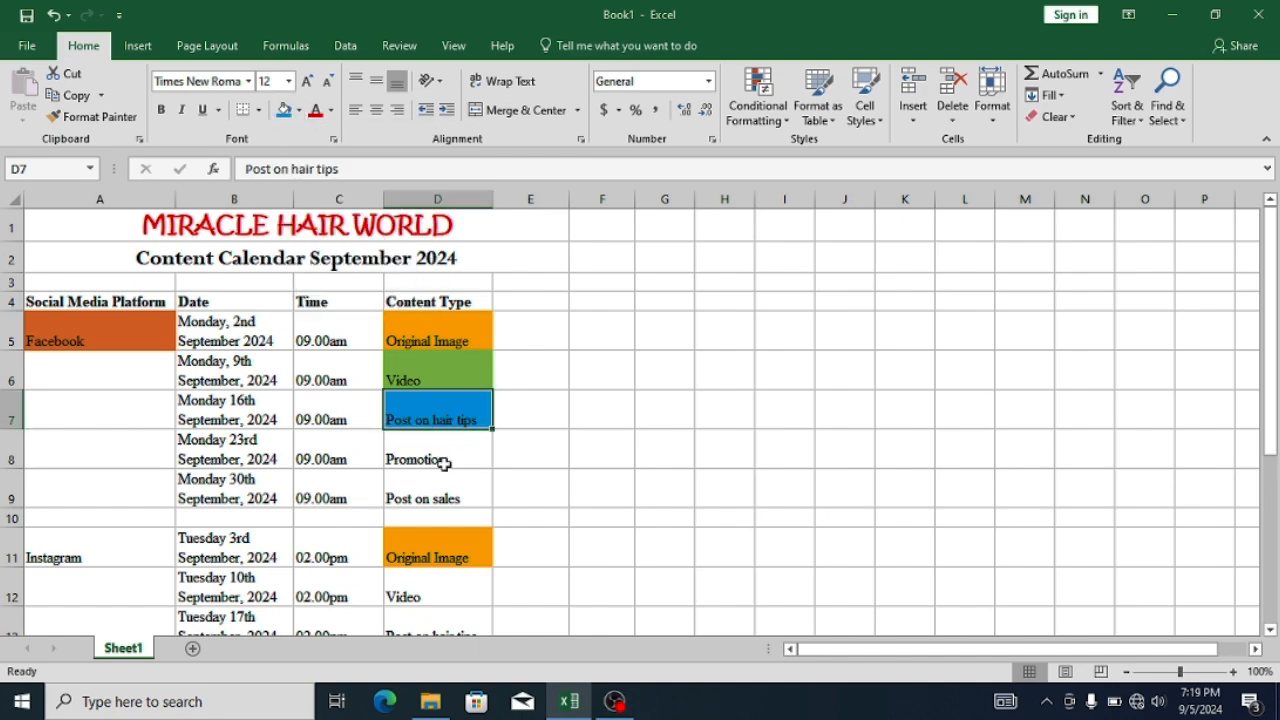
- Fill the Facebook "Promotion" cell D8 with the theme colour Green, Accent 6, Lighter 80%
{"action": "left_click", "coordinate": [444, 466]}
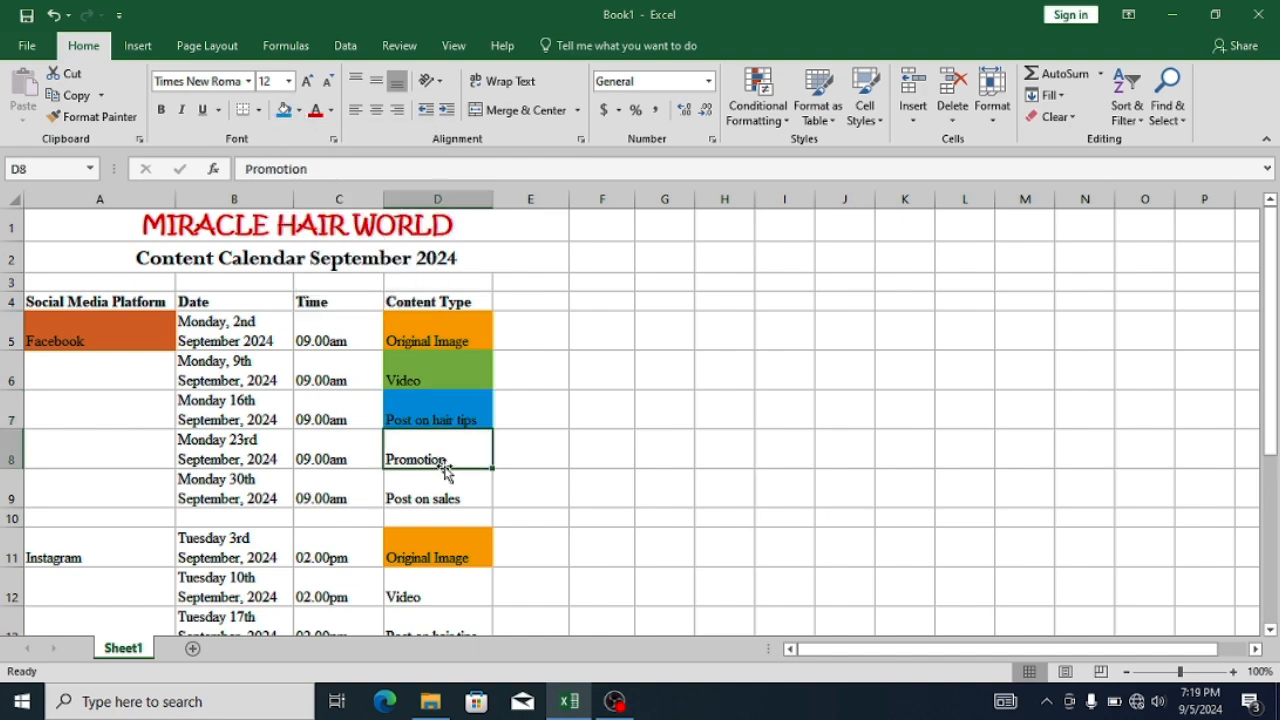
{"action": "left_click", "coordinate": [300, 112]}
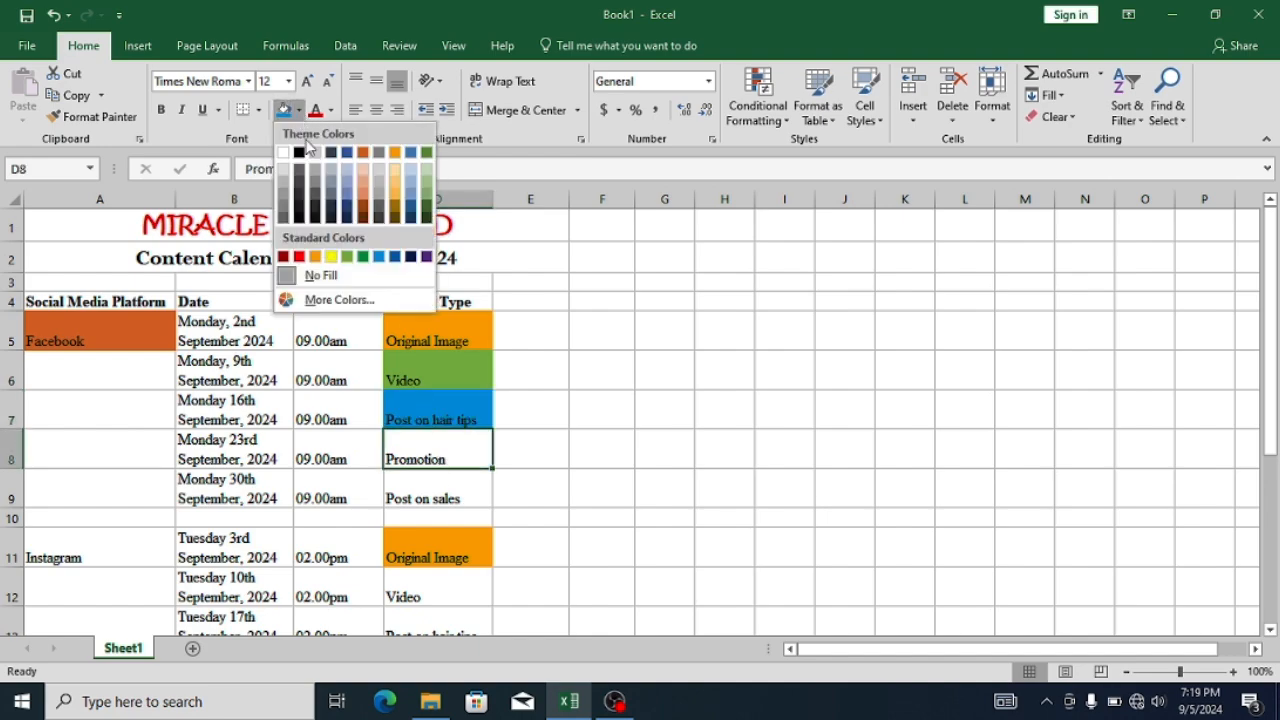
{"action": "left_click", "coordinate": [428, 169]}
- Fill the Facebook "Post on sales" cell D9 with standard red
{"action": "left_click", "coordinate": [442, 486]}
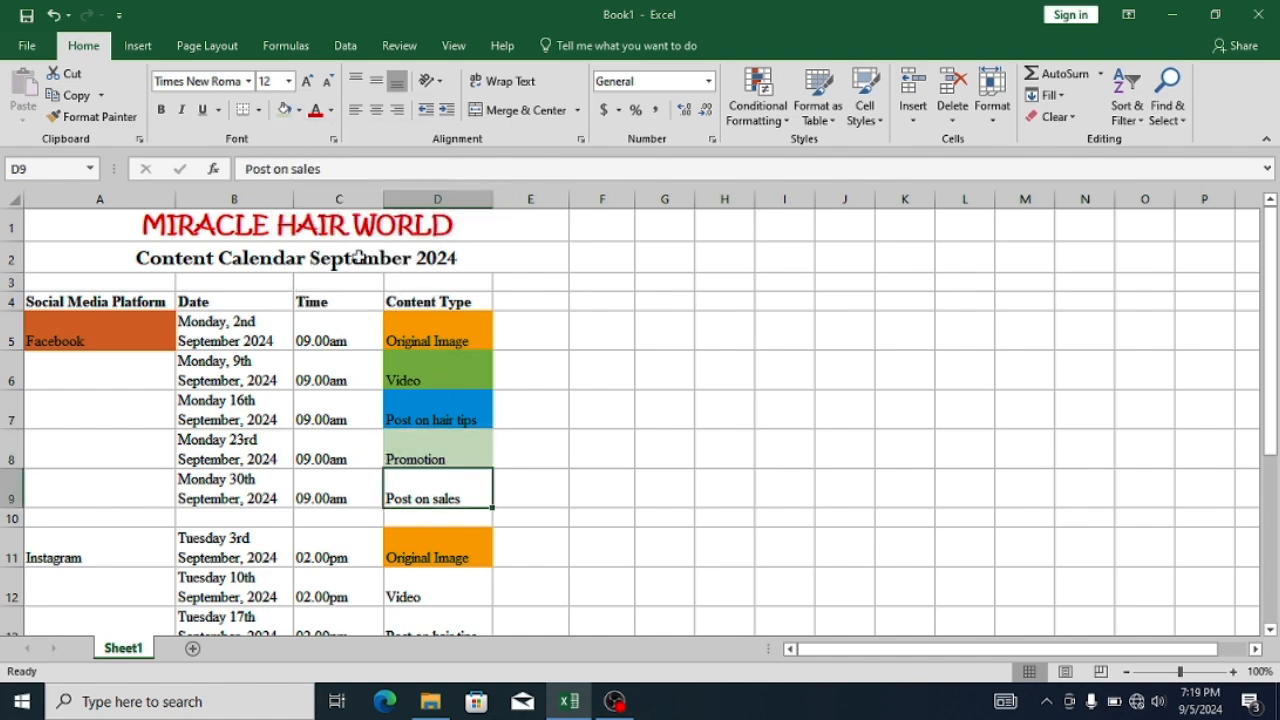
{"action": "left_click", "coordinate": [300, 112]}
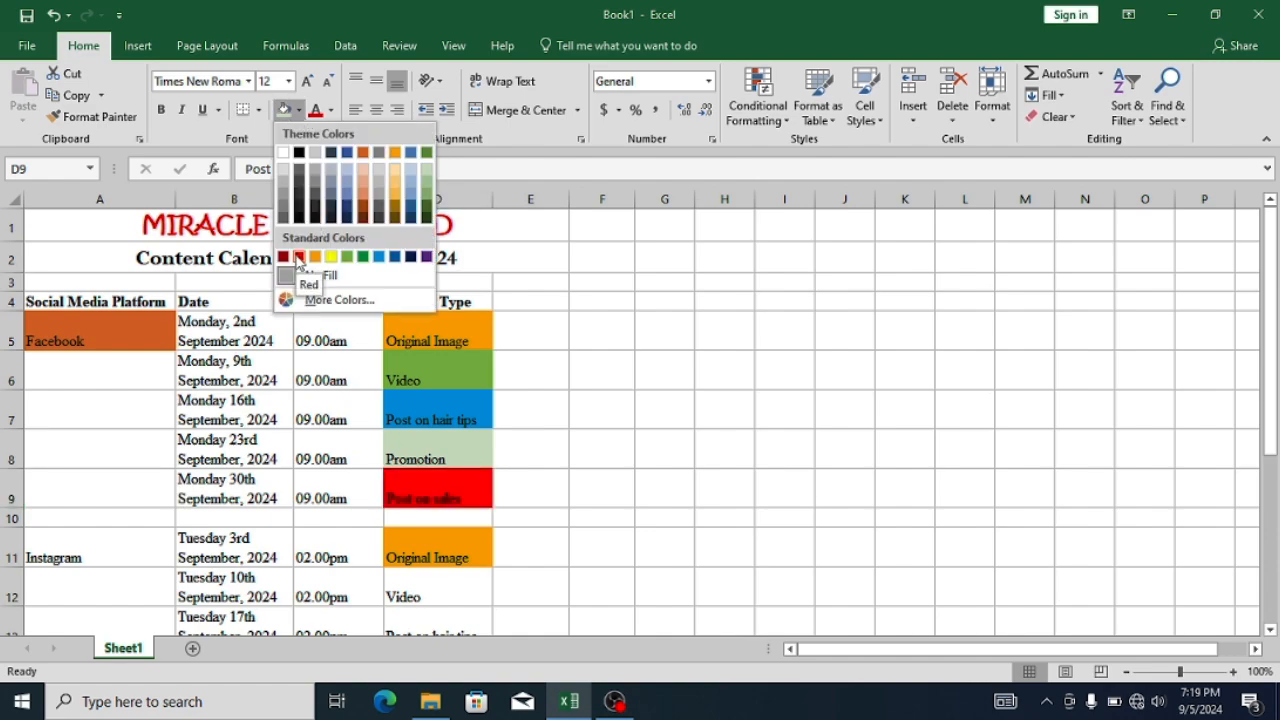
{"action": "left_click", "coordinate": [298, 258]}
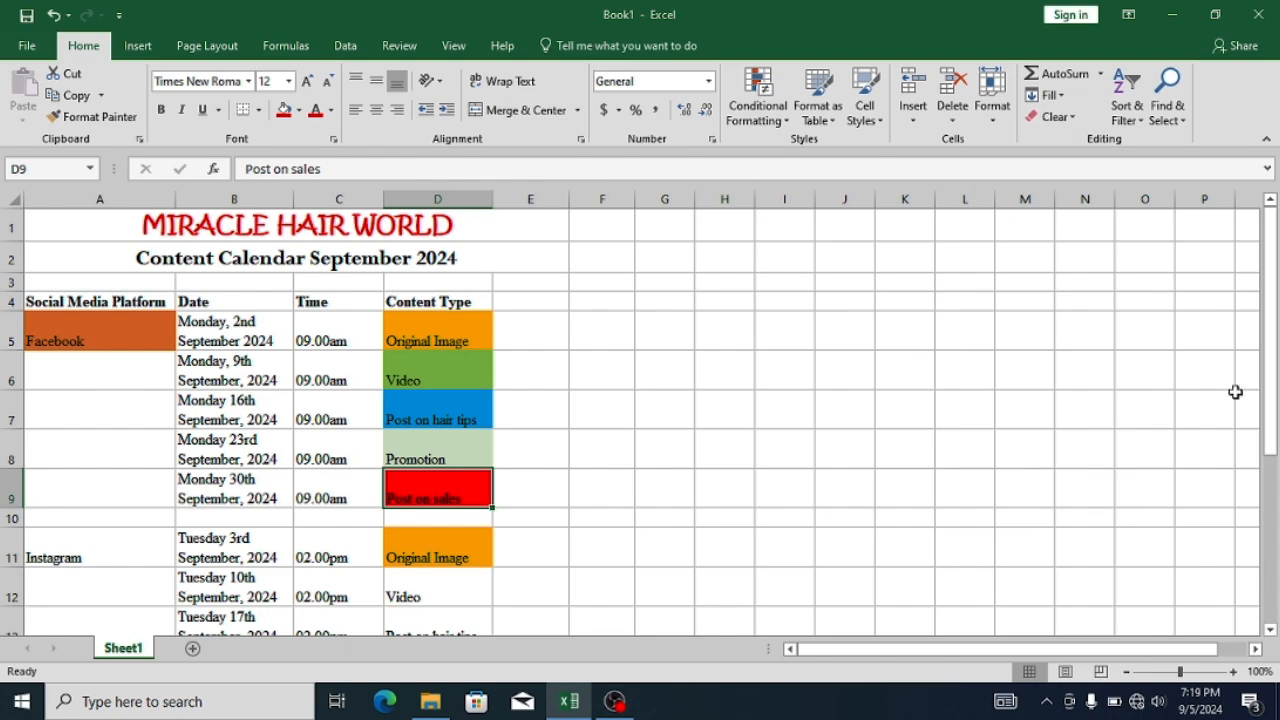
- Fill the Instagram cell A11 with a light shade of the theme's dark blue
{"action": "left_click_drag", "start_coordinate": [1263, 404], "coordinate": [1262, 440]}
{"action": "left_click", "coordinate": [153, 435]}
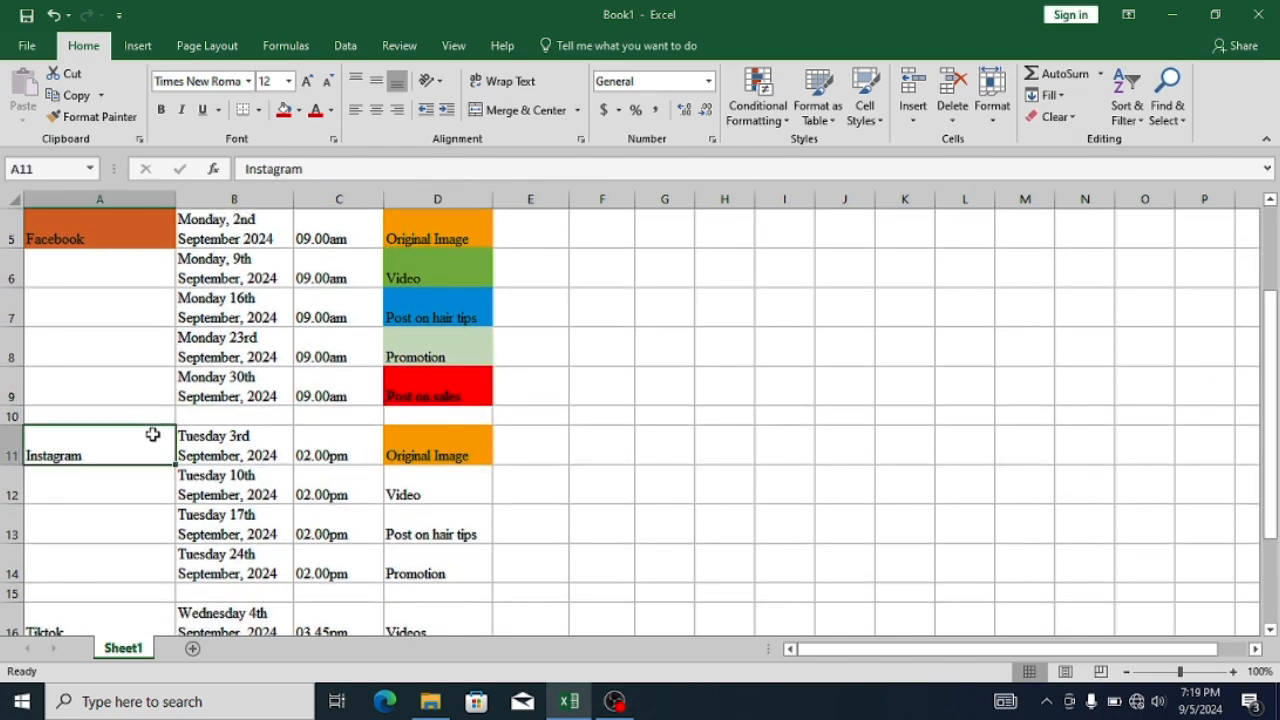
{"action": "left_click", "coordinate": [298, 110]}
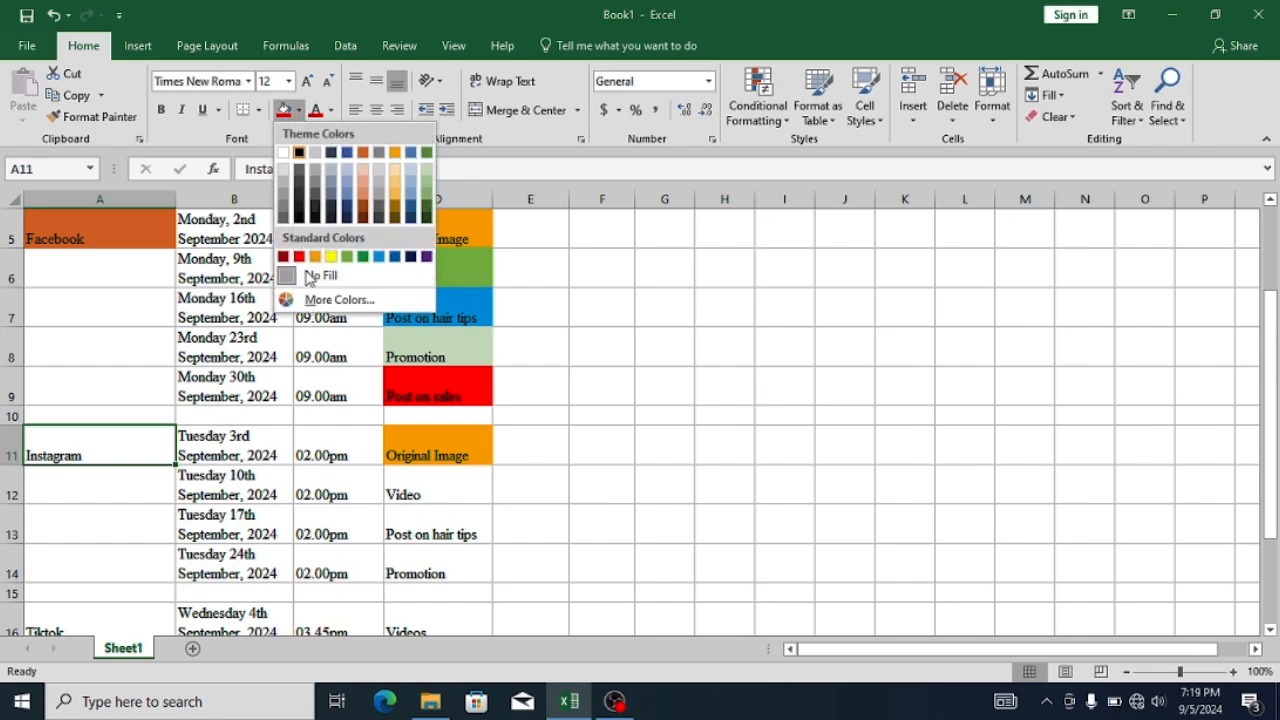
{"action": "left_click", "coordinate": [345, 190]}
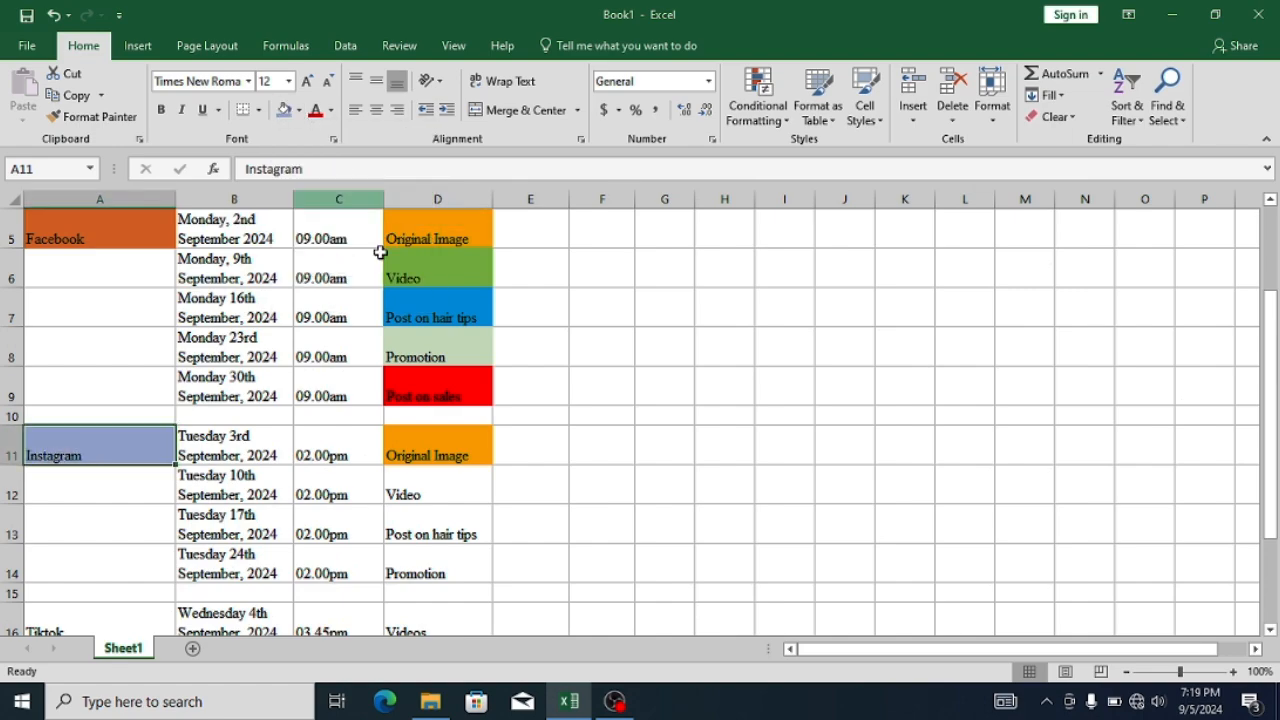
- Fill the Instagram "Video" cell D12 with standard light green and the "Post on hair tips" cell D13 with standard light blue
{"action": "left_click", "coordinate": [463, 487]}
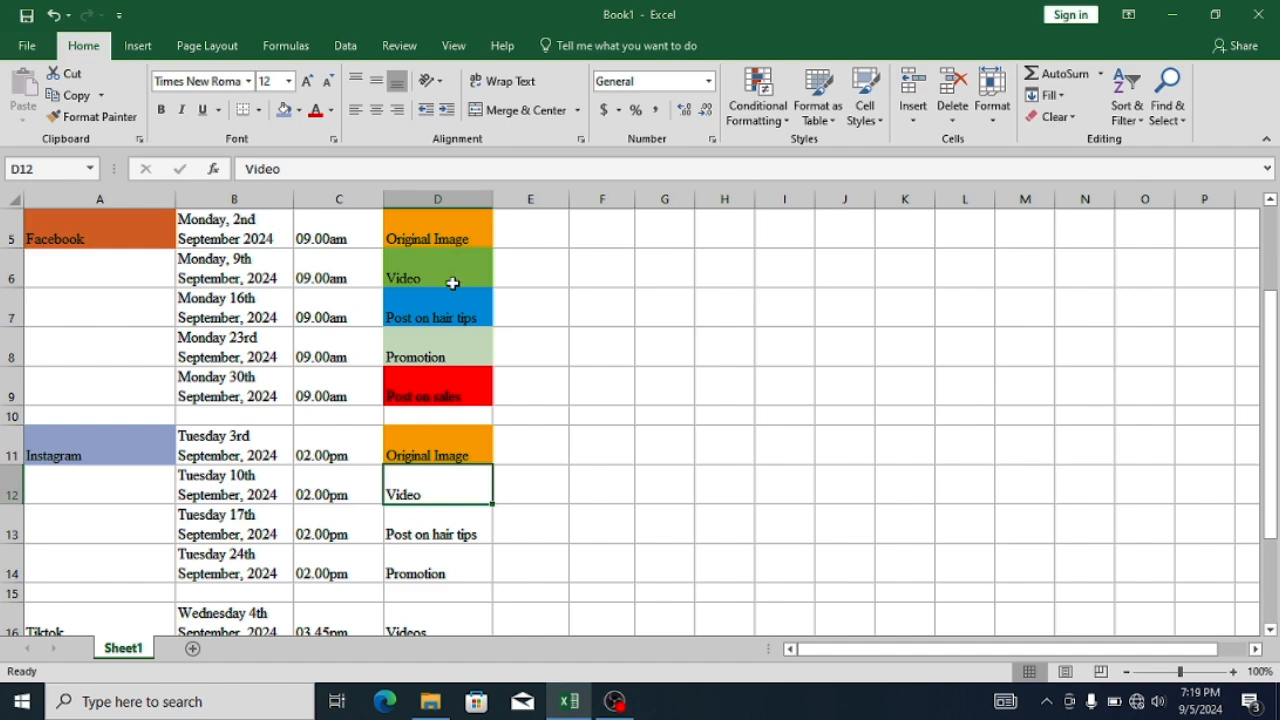
{"action": "left_click", "coordinate": [298, 110]}
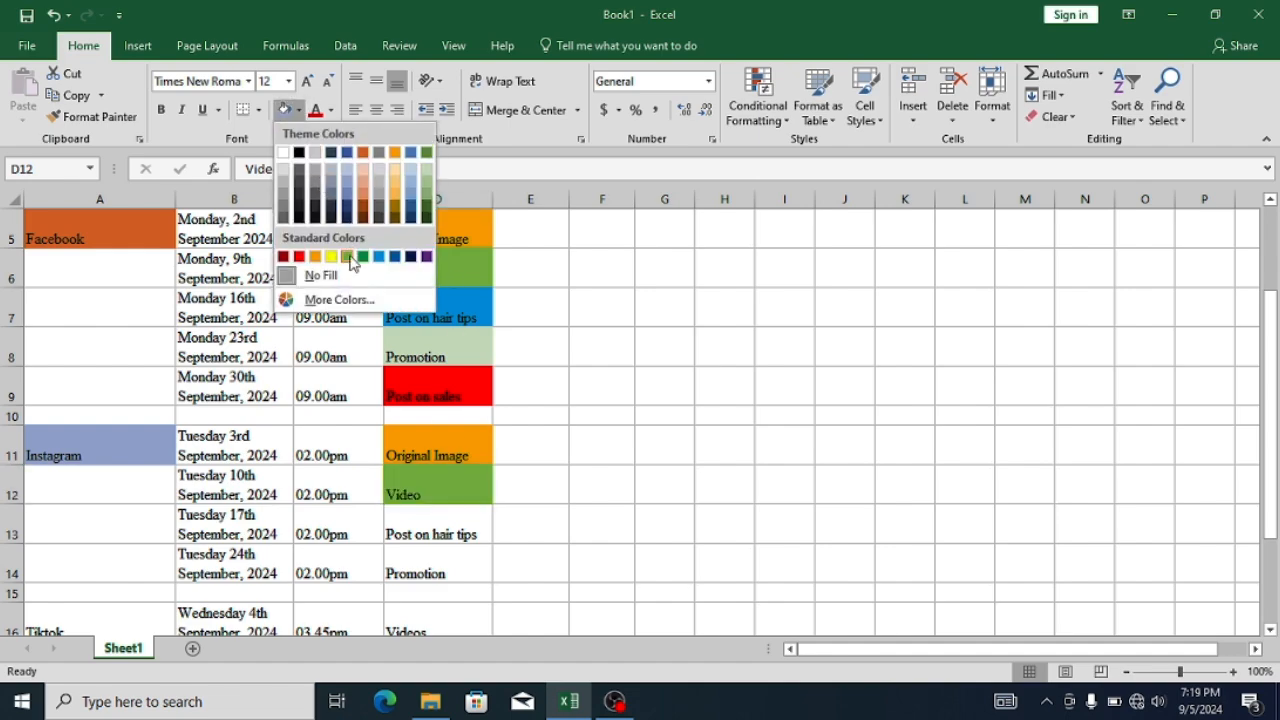
{"action": "left_click", "coordinate": [347, 257]}
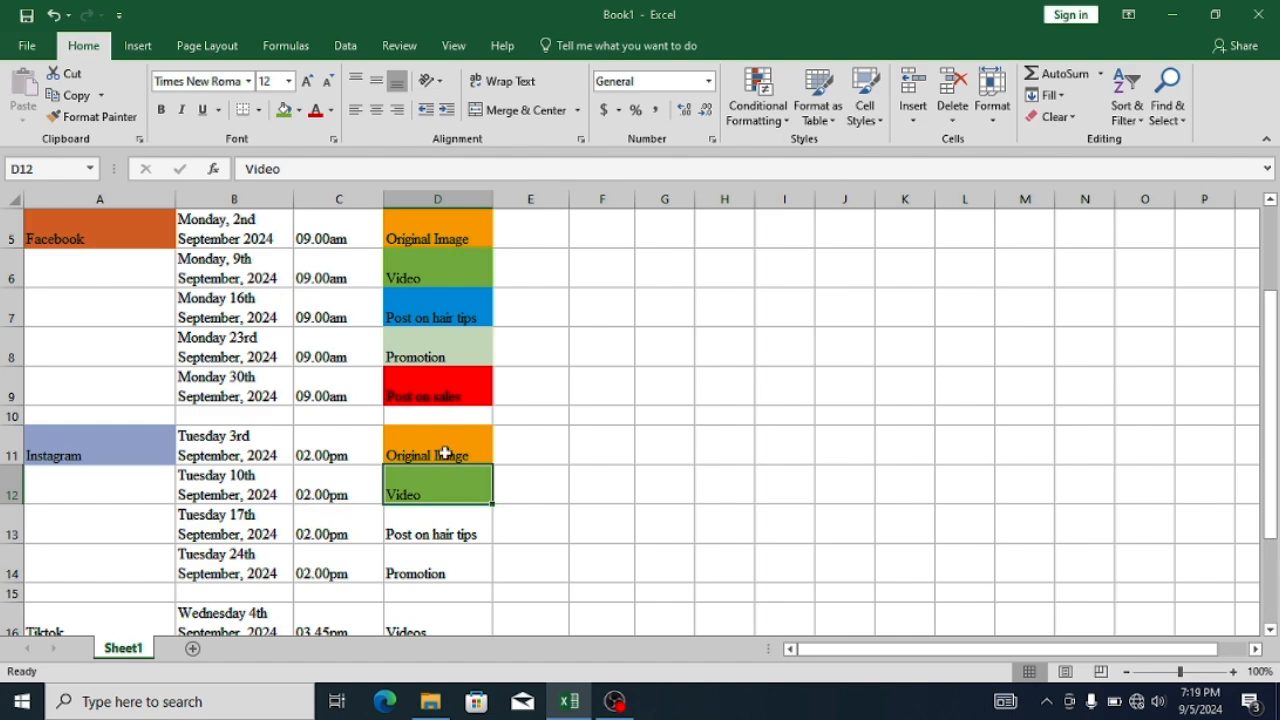
{"action": "left_click", "coordinate": [455, 524]}
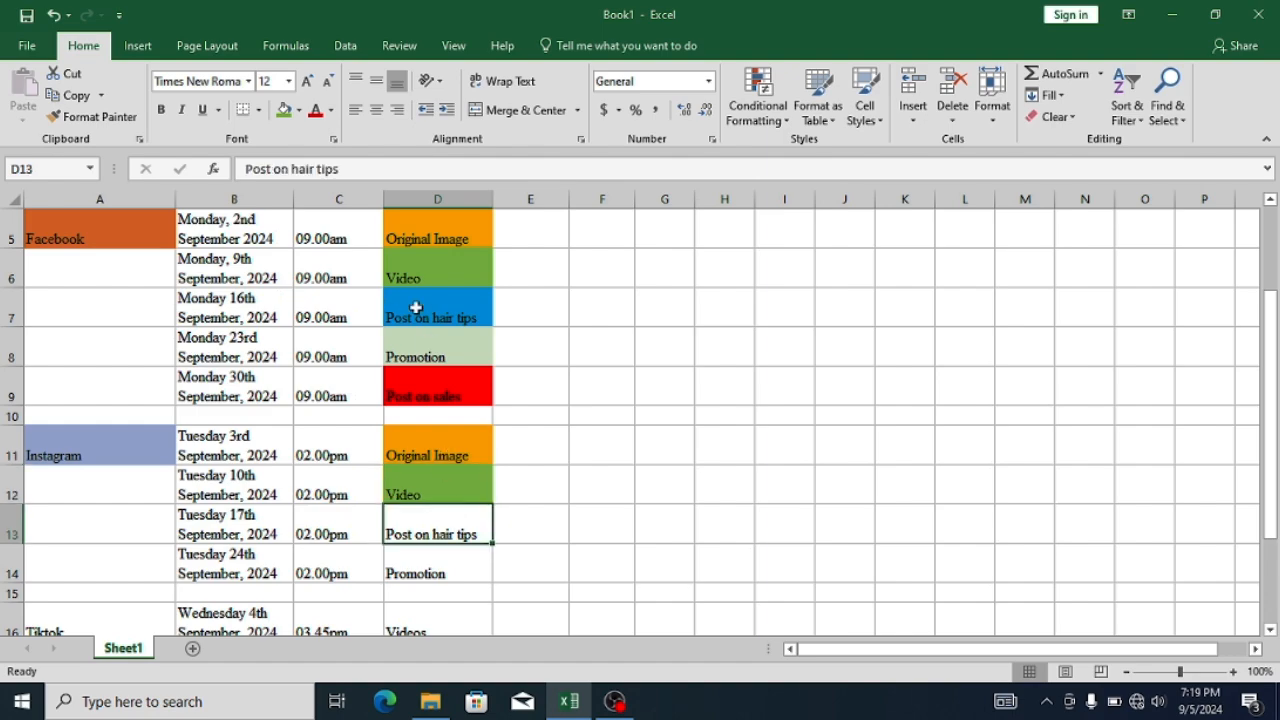
{"action": "left_click", "coordinate": [298, 110]}
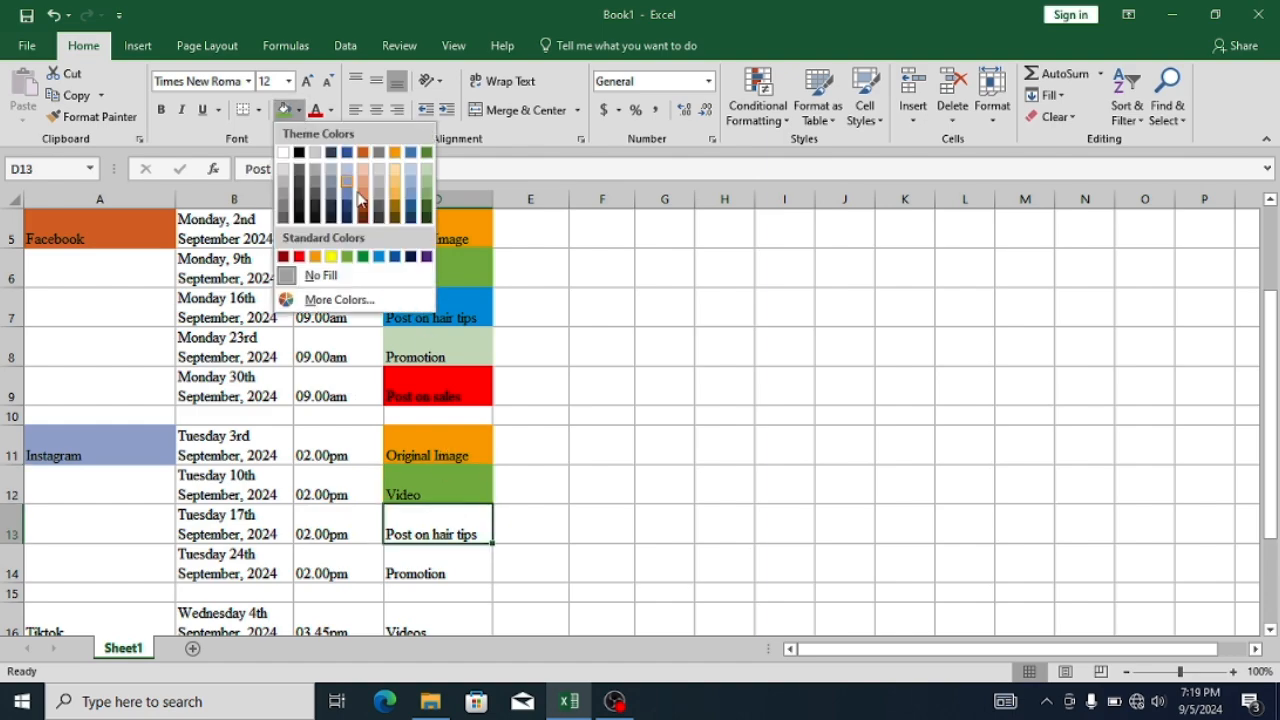
{"action": "left_click", "coordinate": [381, 258]}
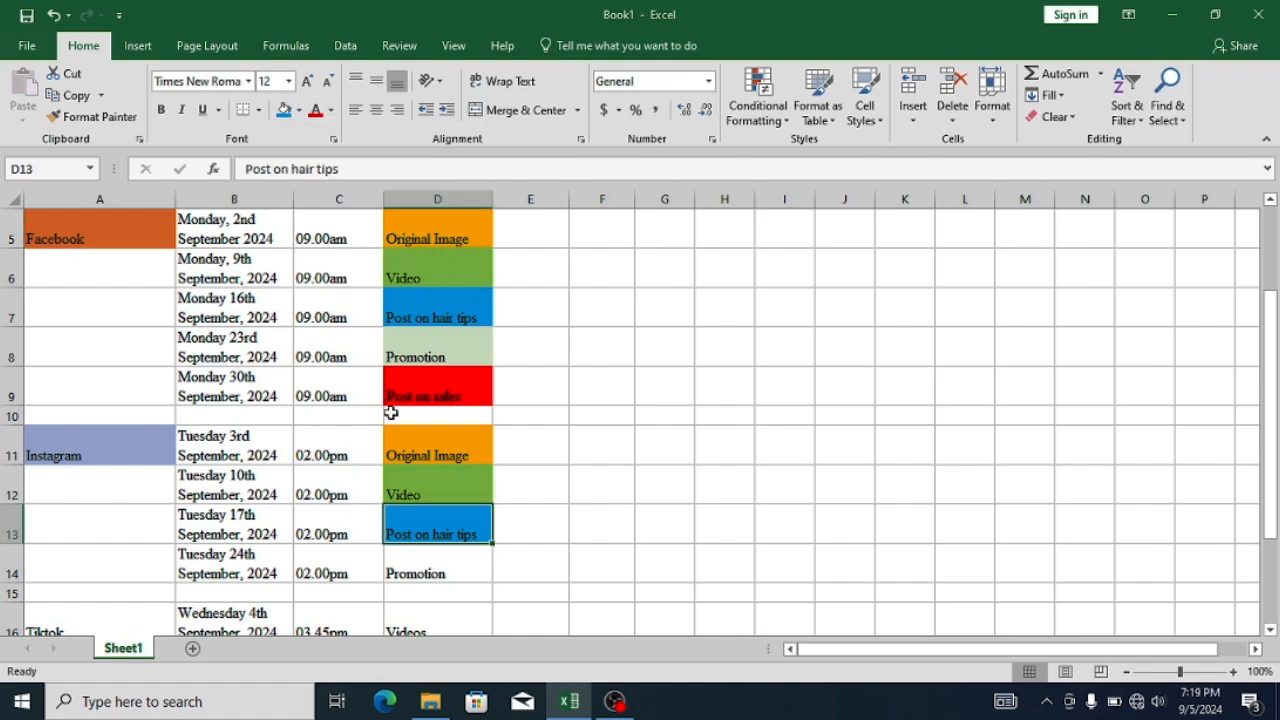
- Fill the Instagram "Promotion" cell D14 with the theme colour Green, Accent 6, Lighter 80%
{"action": "left_click", "coordinate": [426, 571]}
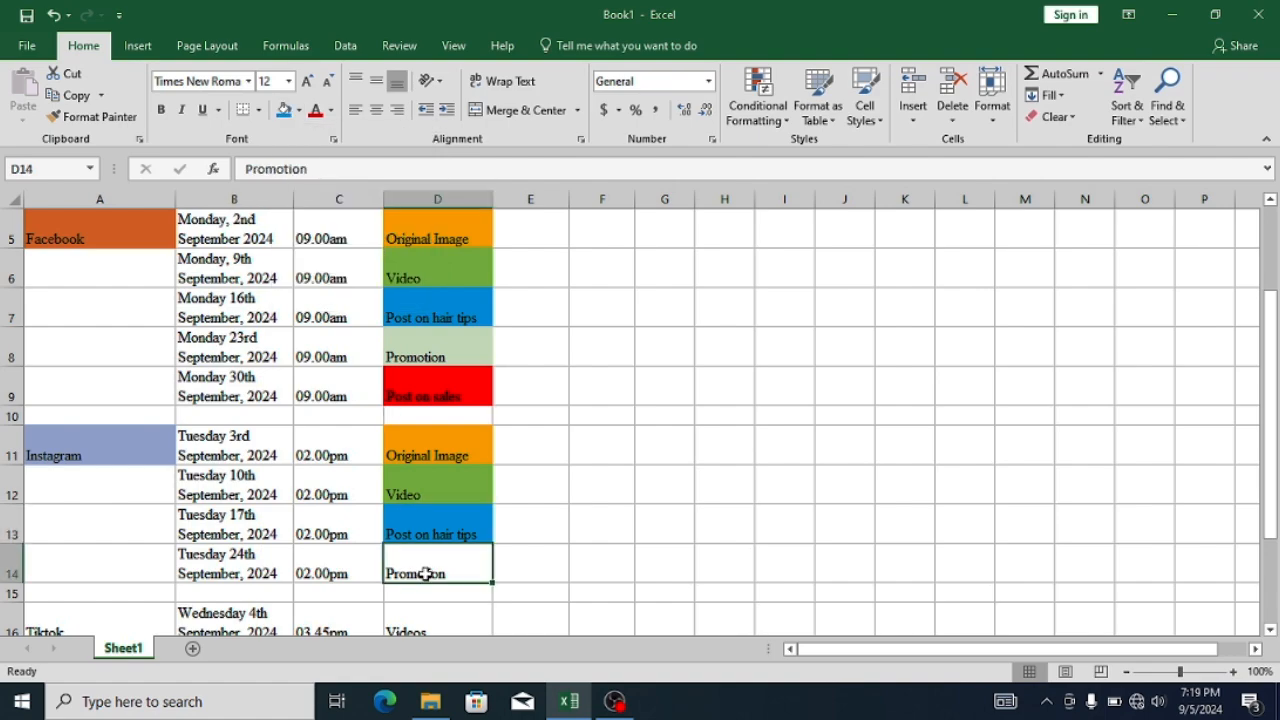
{"action": "left_click", "coordinate": [299, 111]}
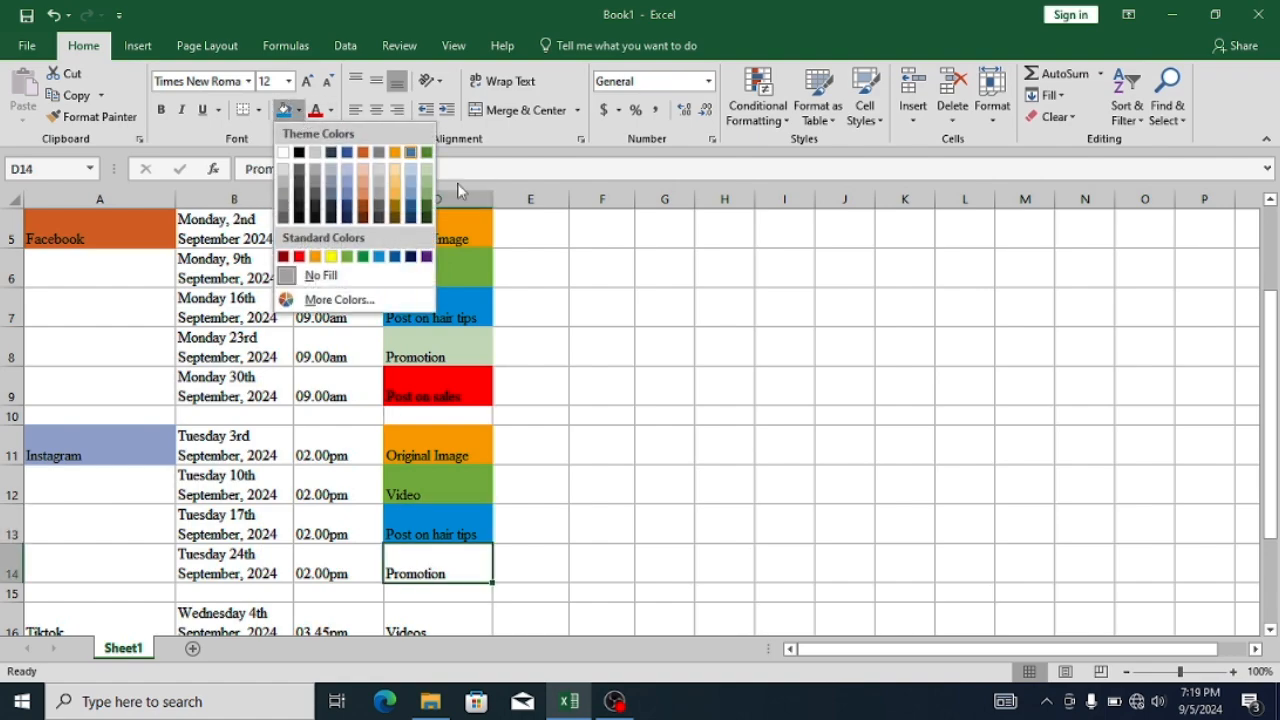
{"action": "left_click", "coordinate": [428, 174]}
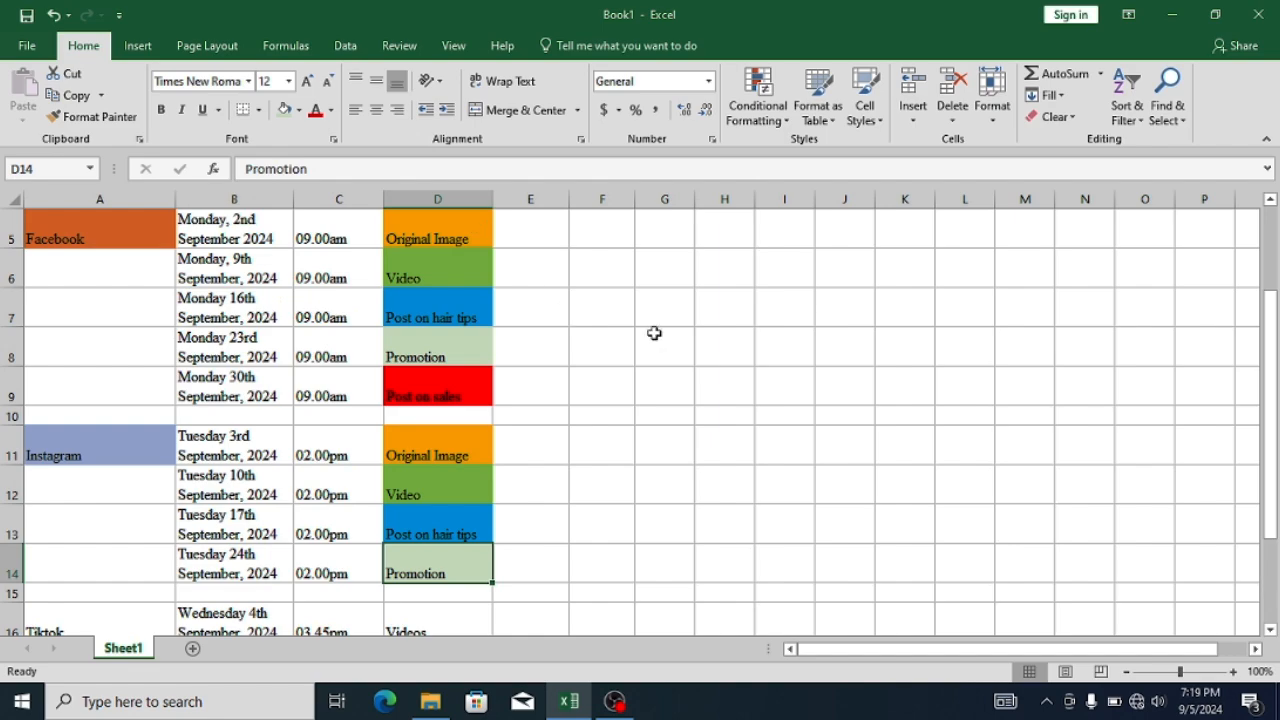
- Fill the Tiktok cell A16 with a darker brown shade of the theme's orange
{"action": "left_click_drag", "start_coordinate": [1263, 490], "coordinate": [1265, 574]}
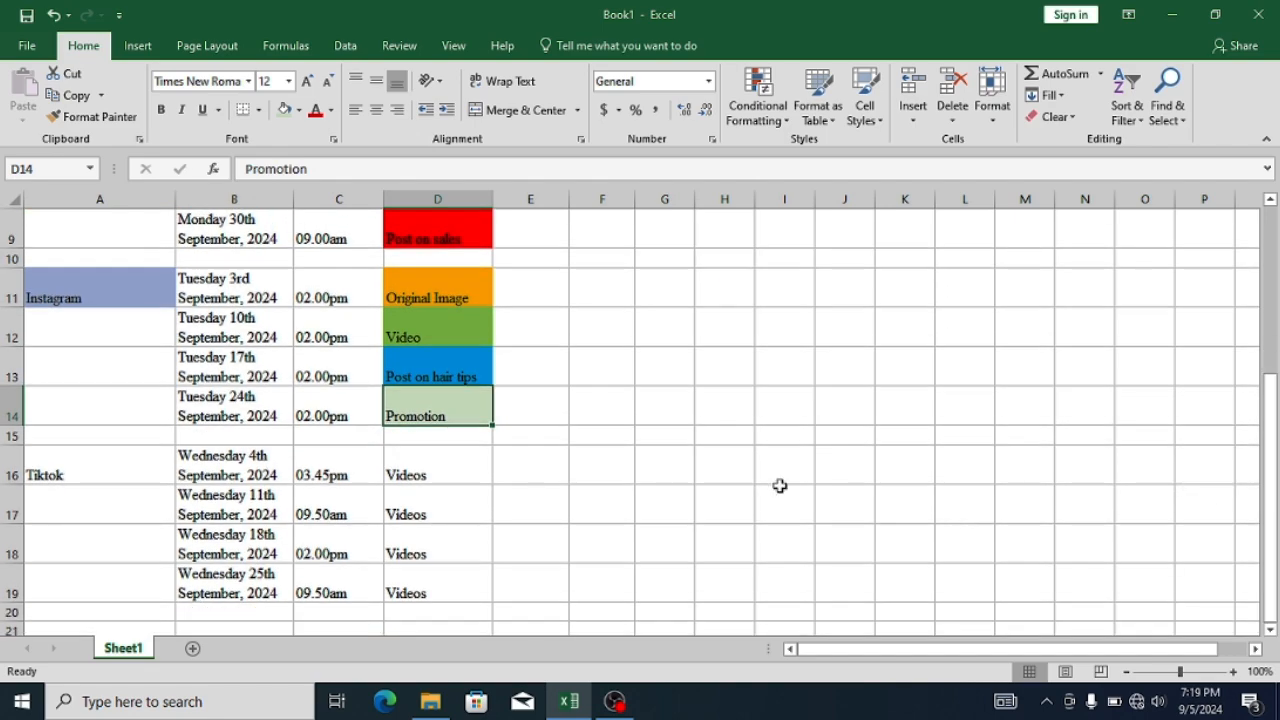
{"action": "left_click", "coordinate": [152, 456]}
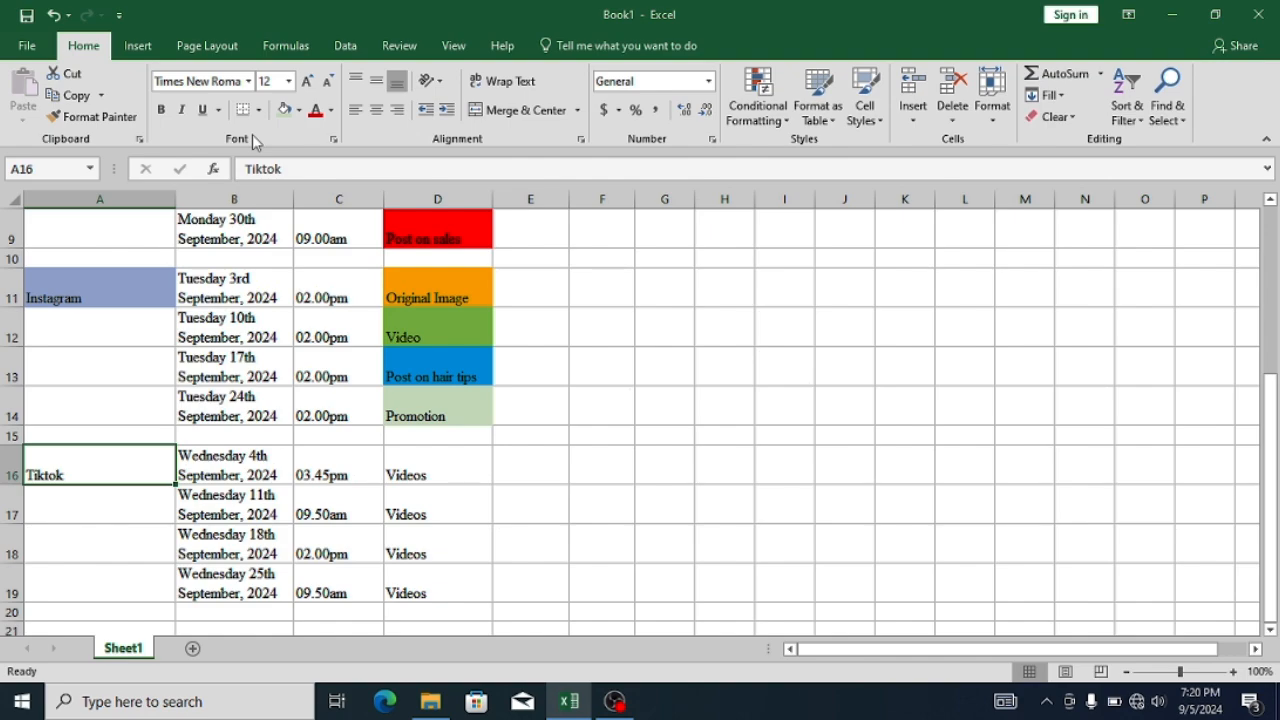
{"action": "left_click", "coordinate": [300, 110]}
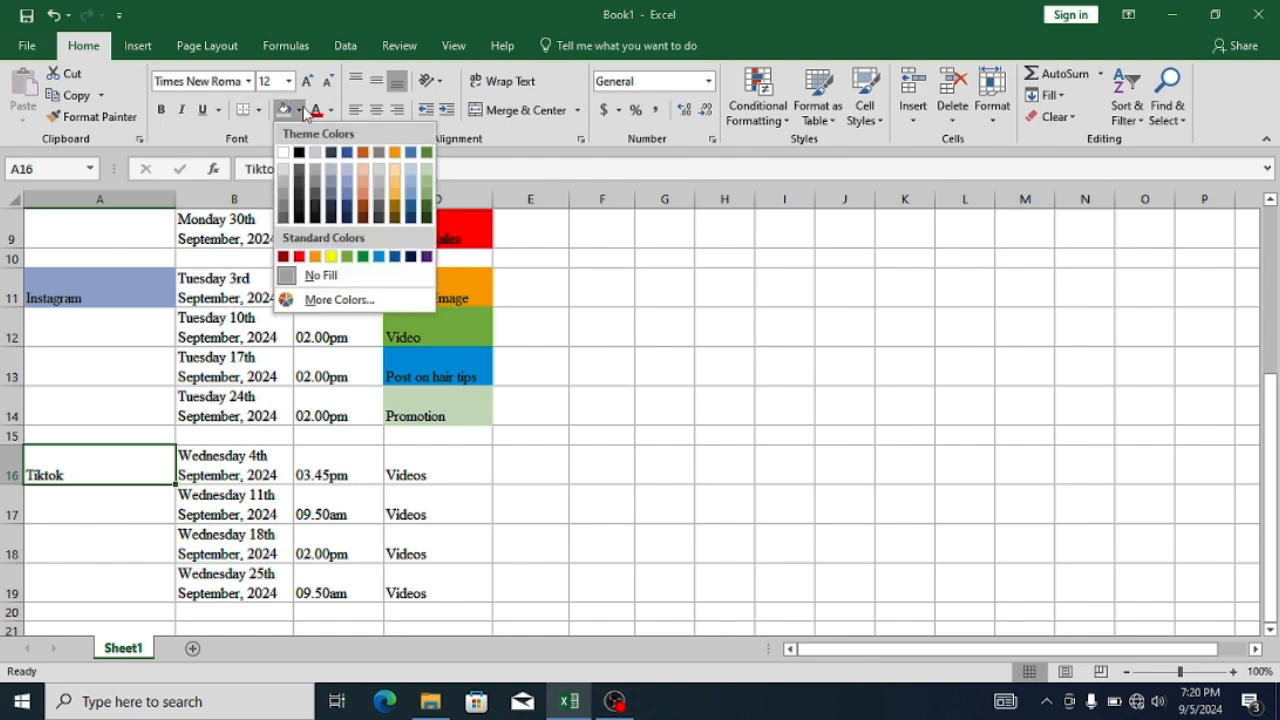
{"action": "left_click", "coordinate": [360, 208]}
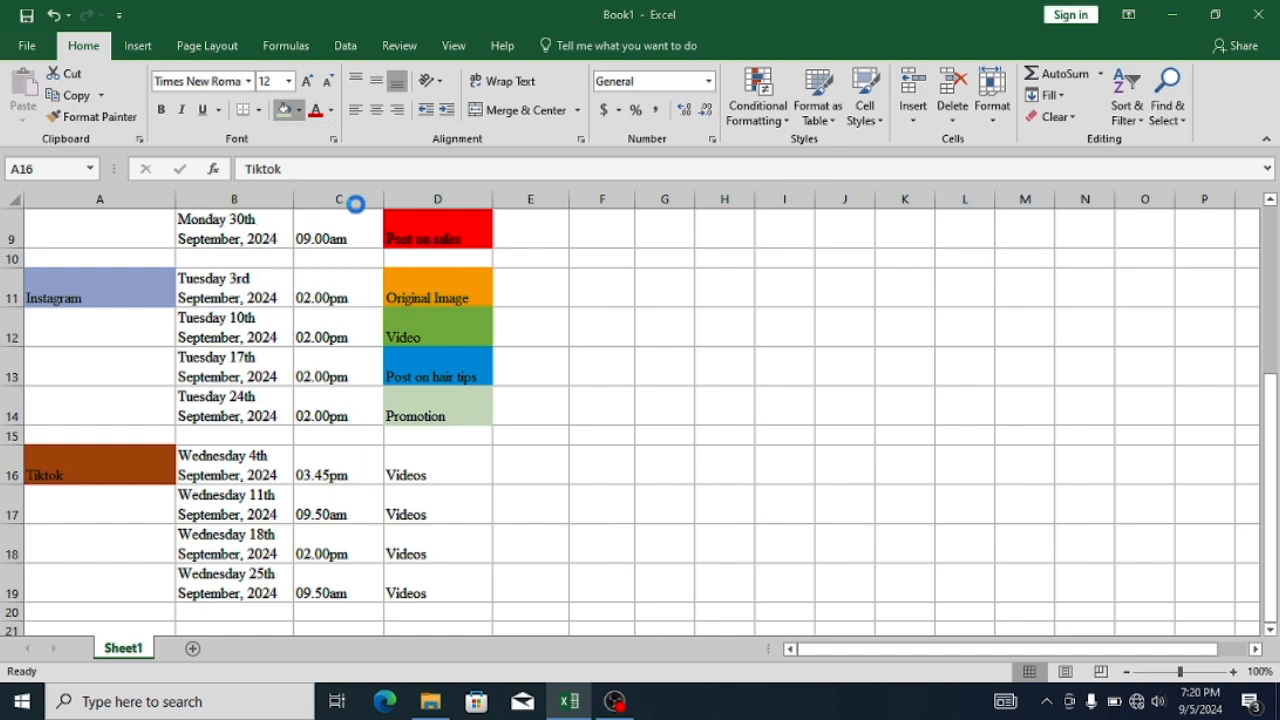
- Fill all four Tiktok "Videos" cells, D16 to D19, with standard light green
{"action": "left_click", "coordinate": [416, 469]}
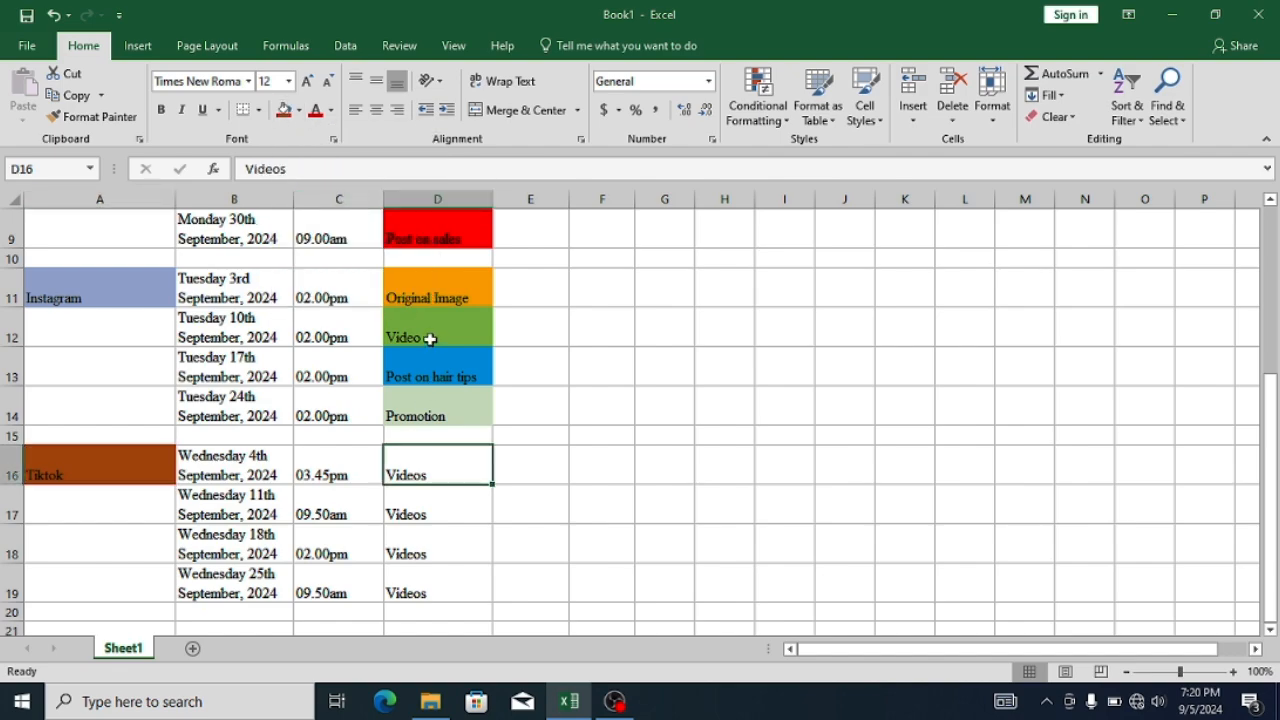
{"action": "left_click", "coordinate": [331, 111]}
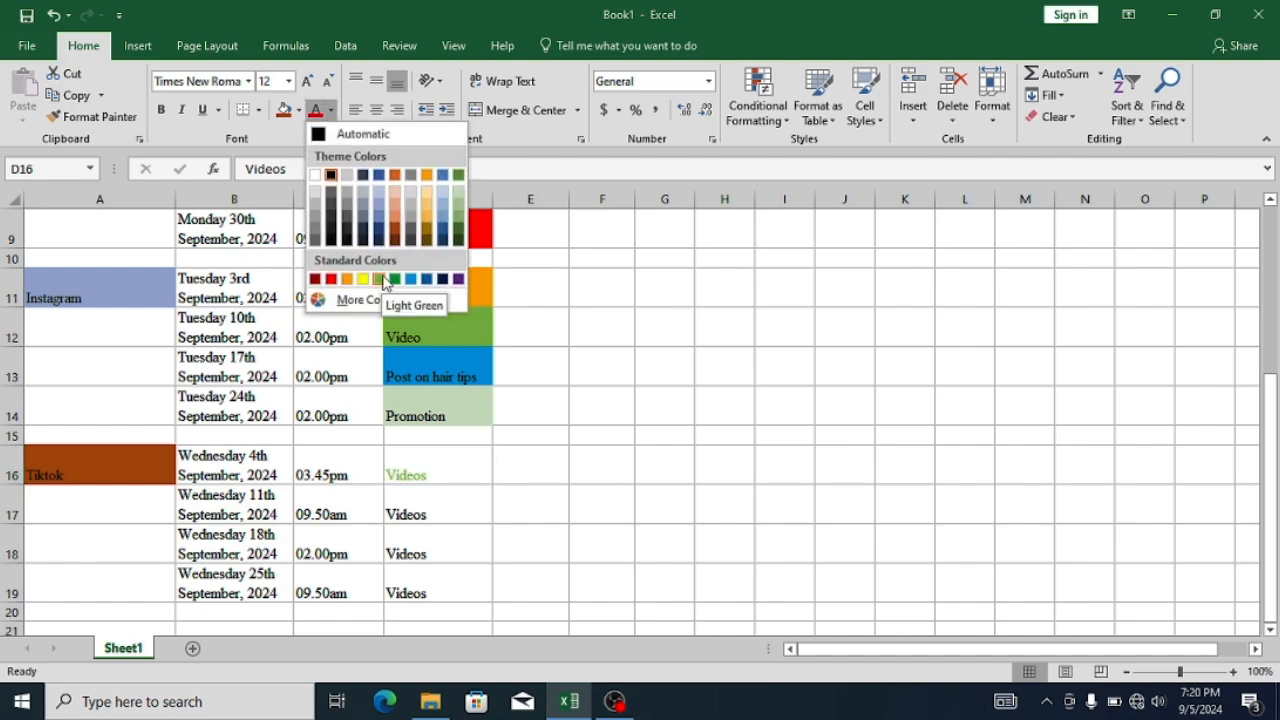
{"action": "left_click", "coordinate": [299, 113]}
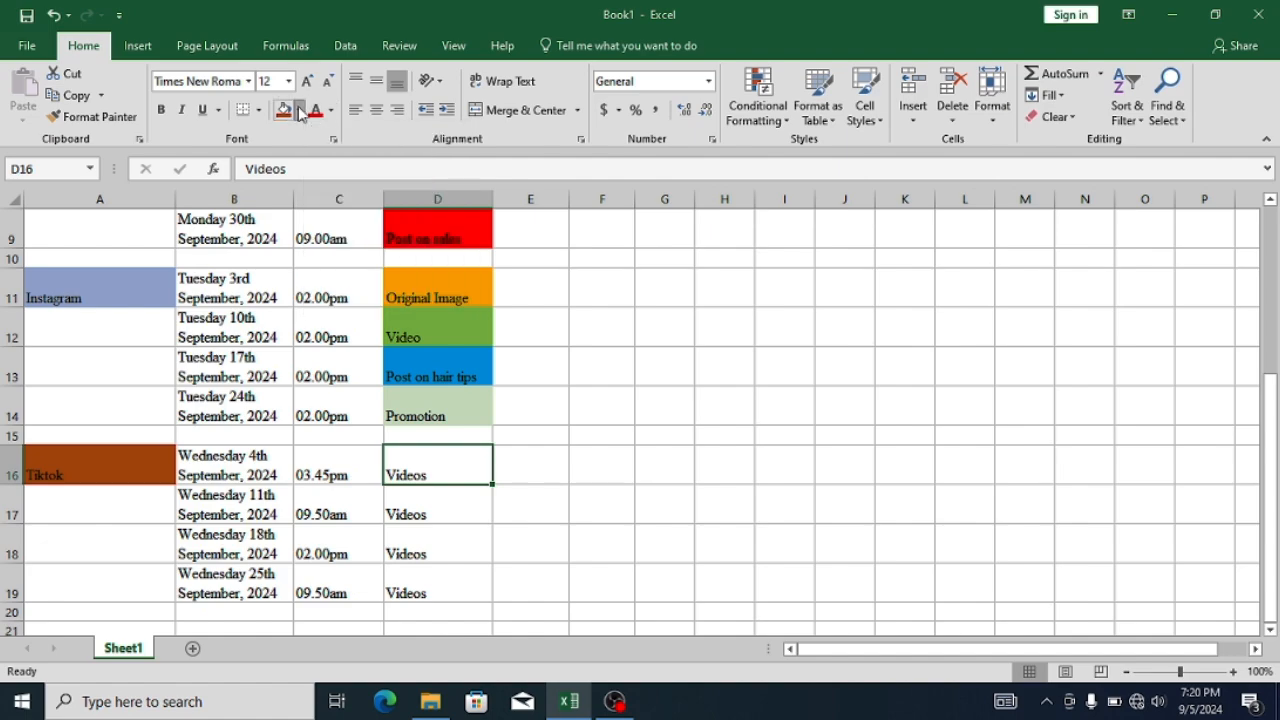
{"action": "left_click", "coordinate": [299, 111]}
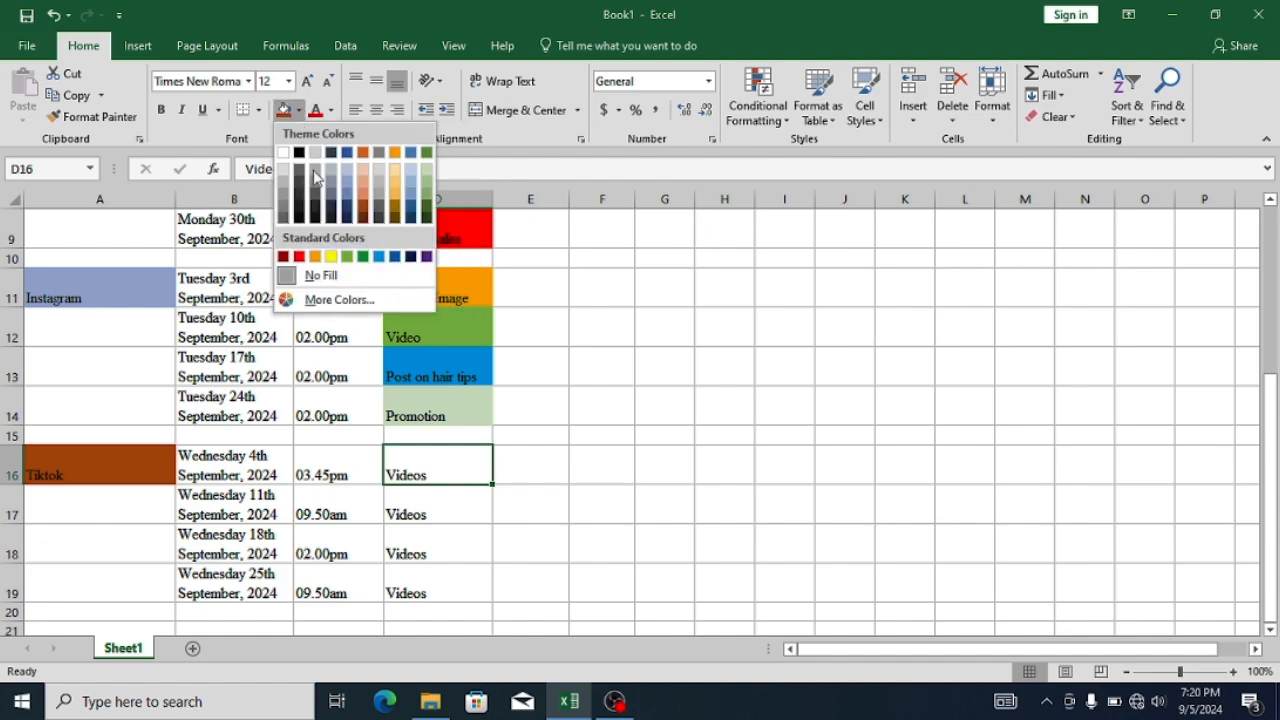
{"action": "left_click", "coordinate": [348, 258]}
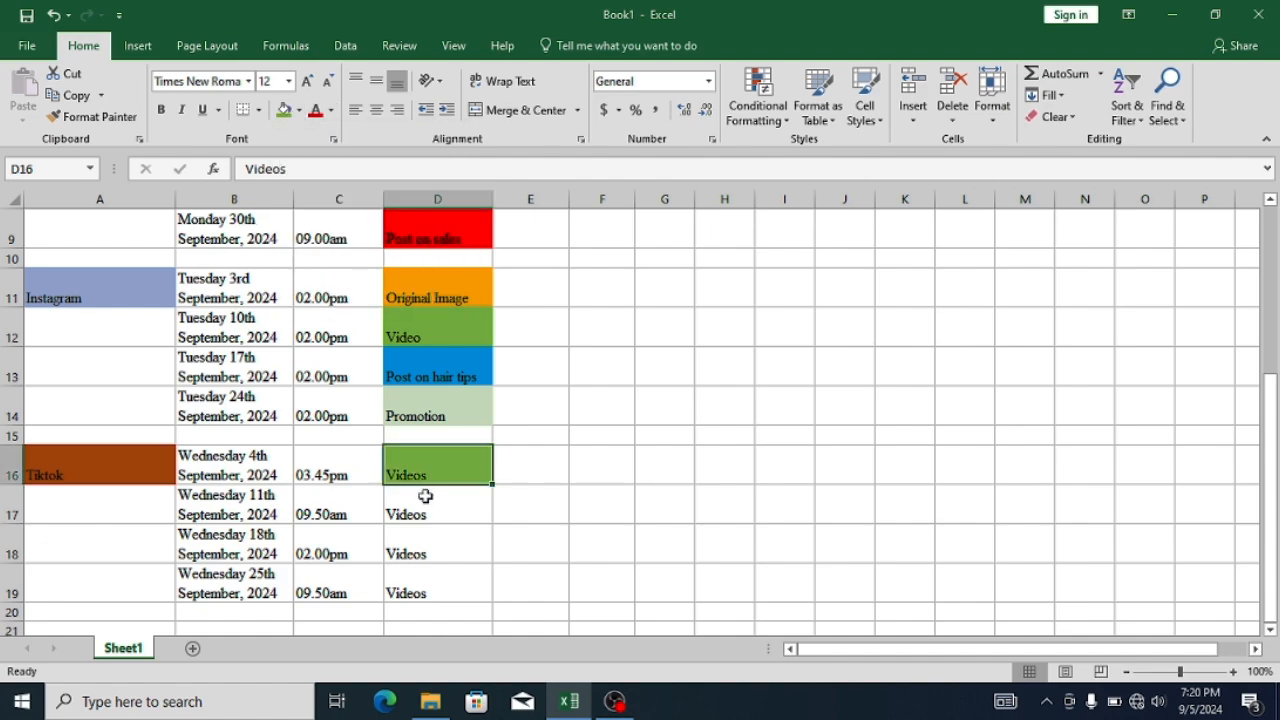
{"action": "left_click_drag", "start_coordinate": [423, 500], "coordinate": [425, 580]}
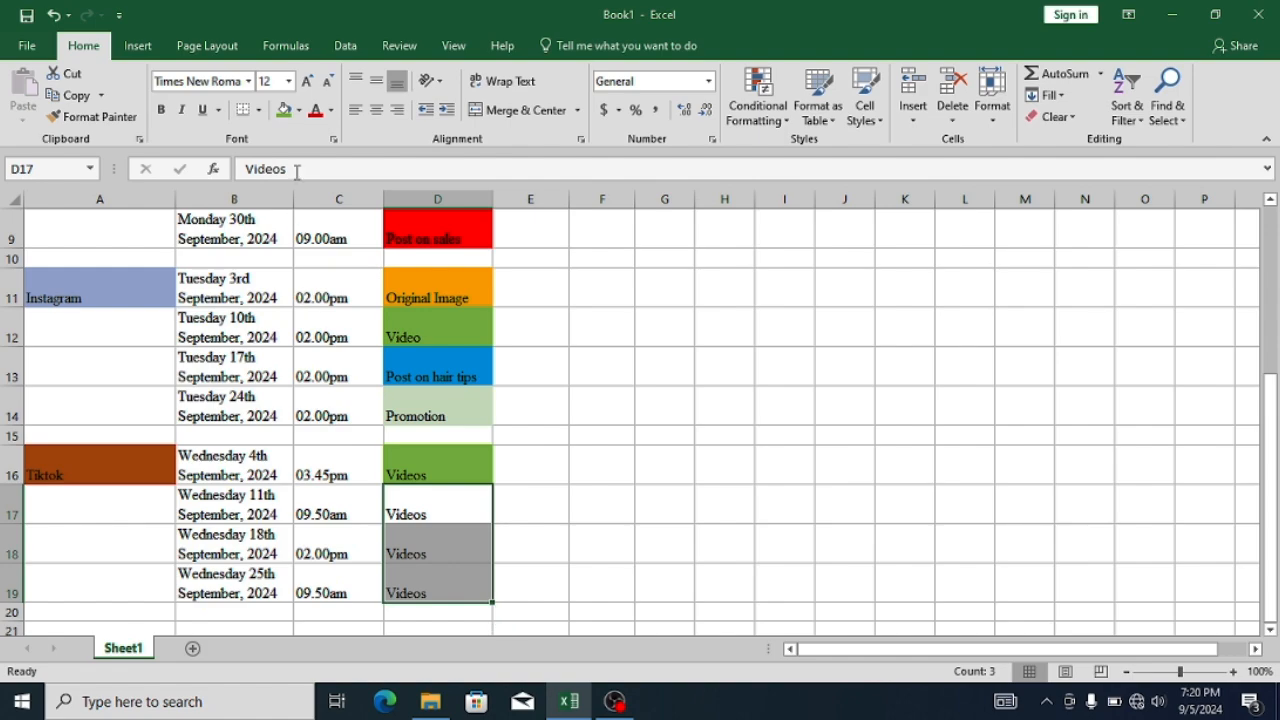
{"action": "left_click", "coordinate": [285, 111]}
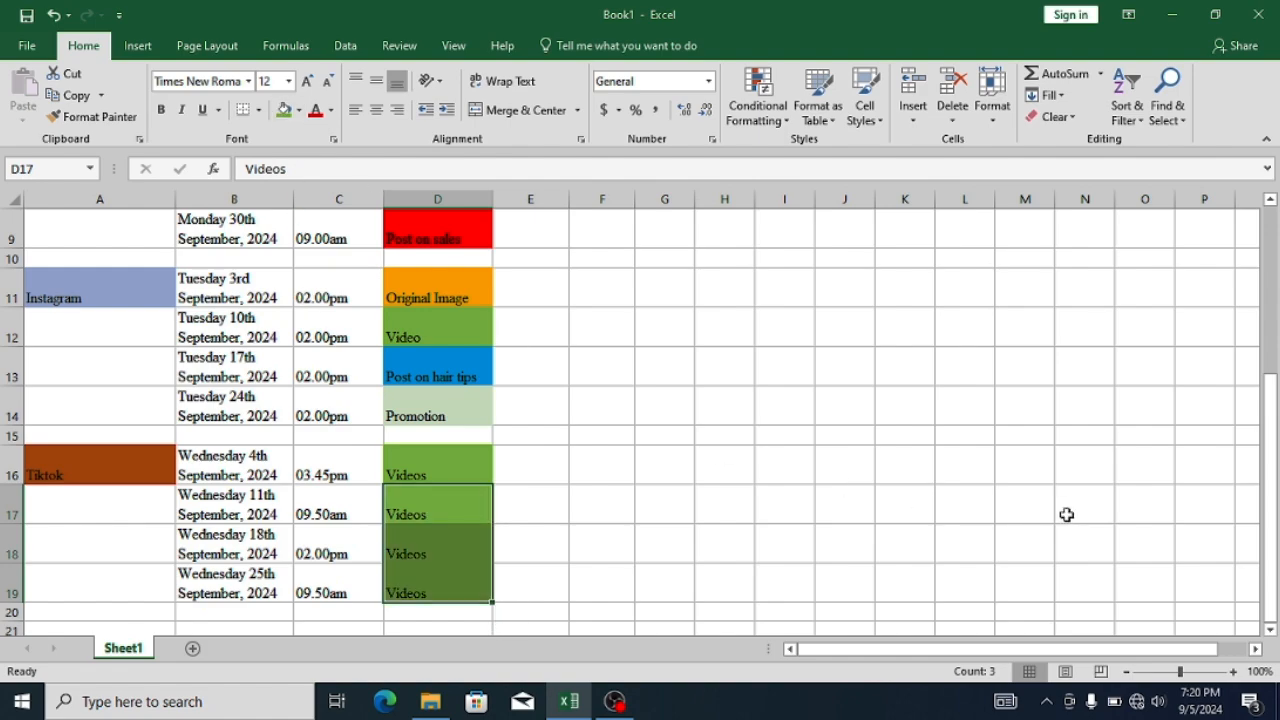
{"action": "left_click_drag", "start_coordinate": [1275, 572], "coordinate": [1260, 264]}
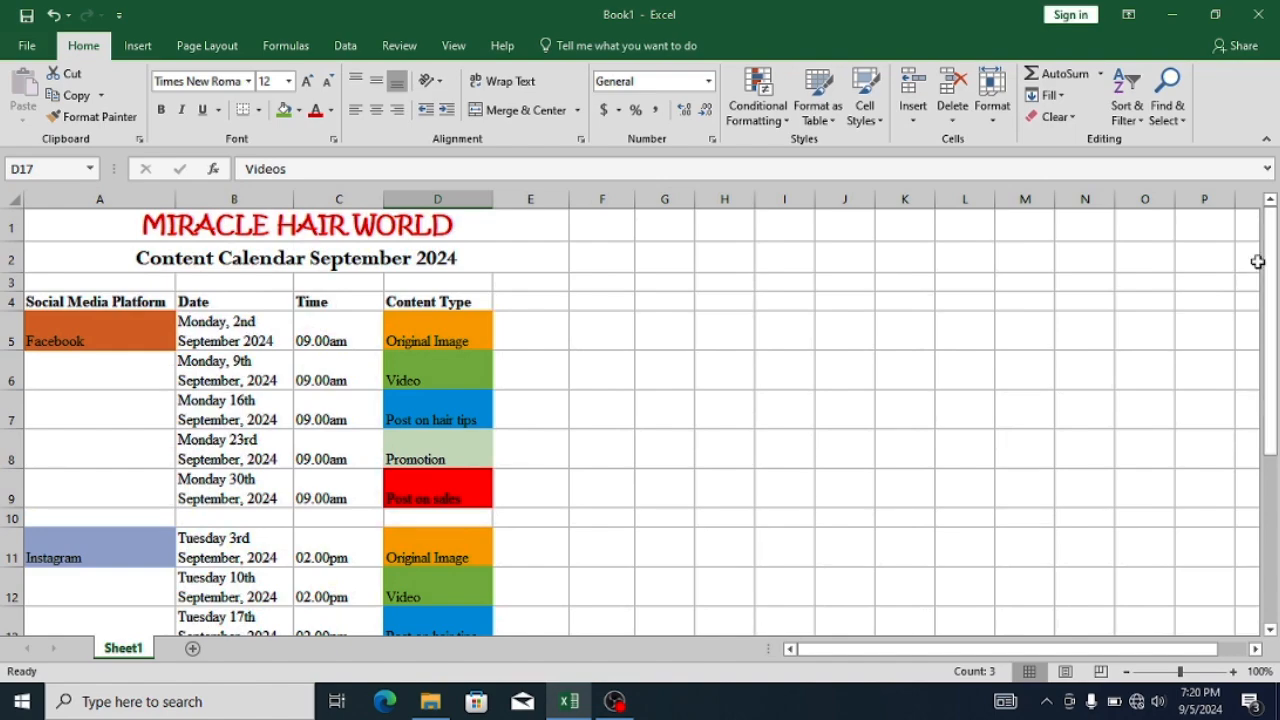